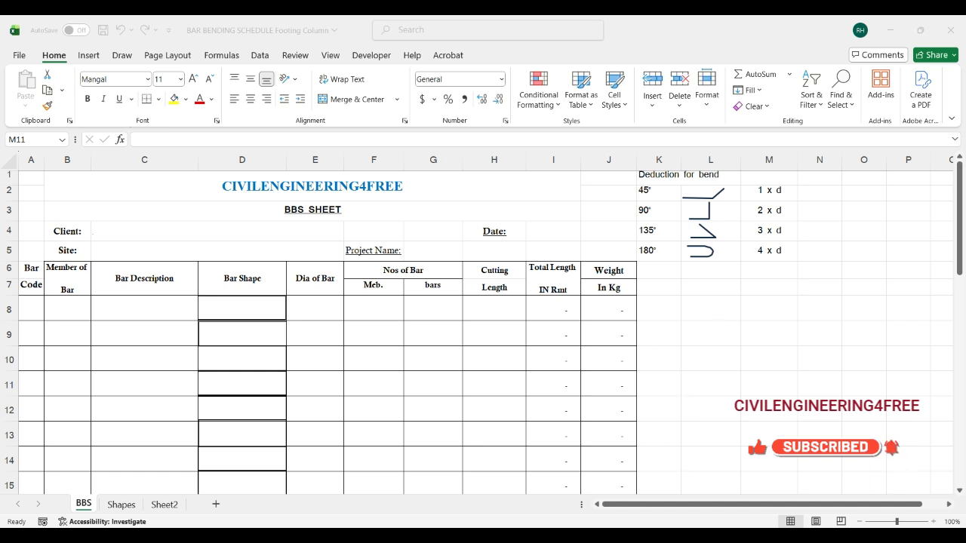
Step: Switch to the PDF drawings and examine the footing layout in Layout.pdf and the regular footings schedule in Schedule.pdf
mouse_move(679, 535)
left_click(816, 478)
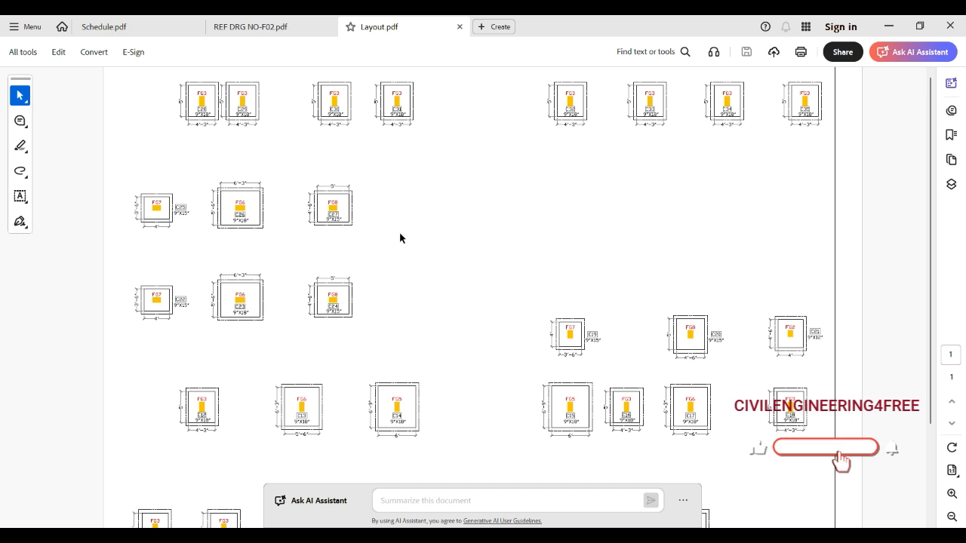
left_click(952, 492)
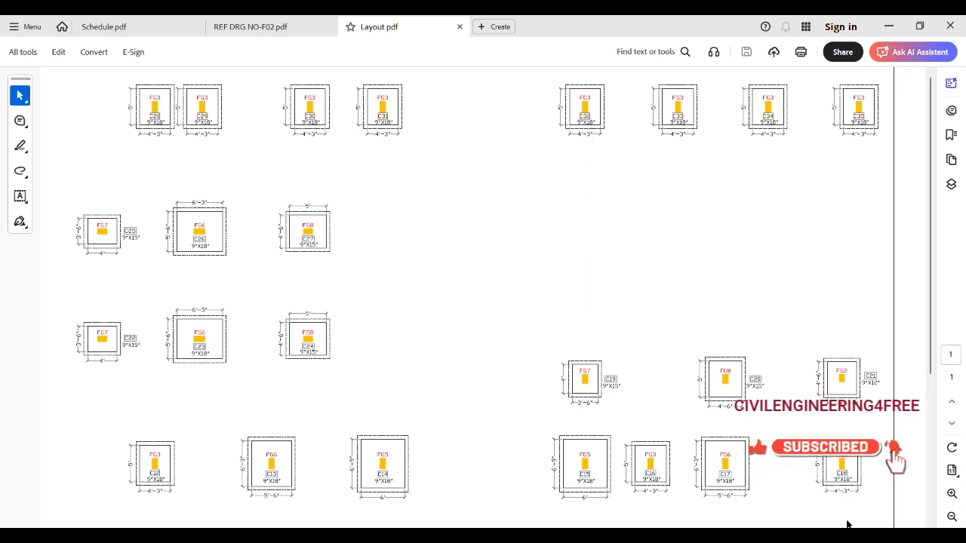
mouse_move(678, 536)
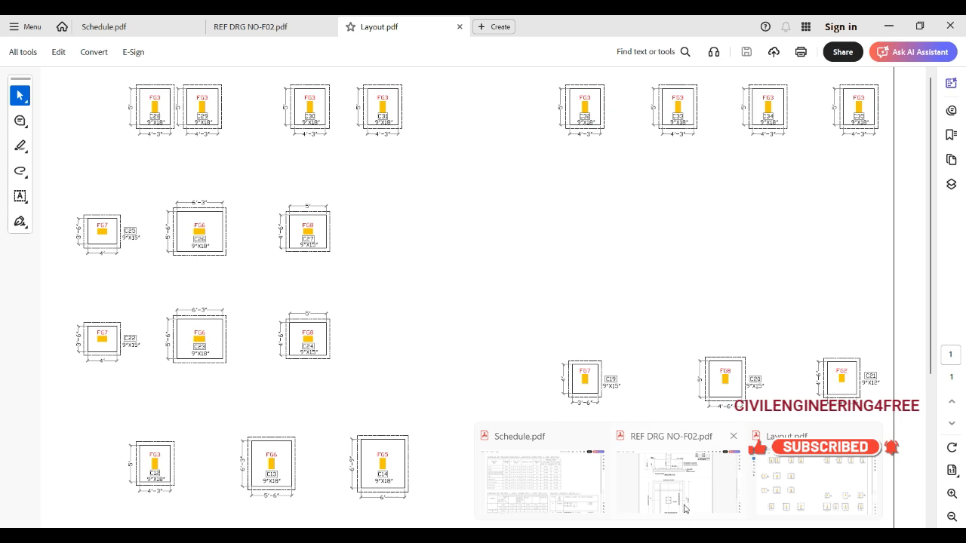
mouse_move(657, 496)
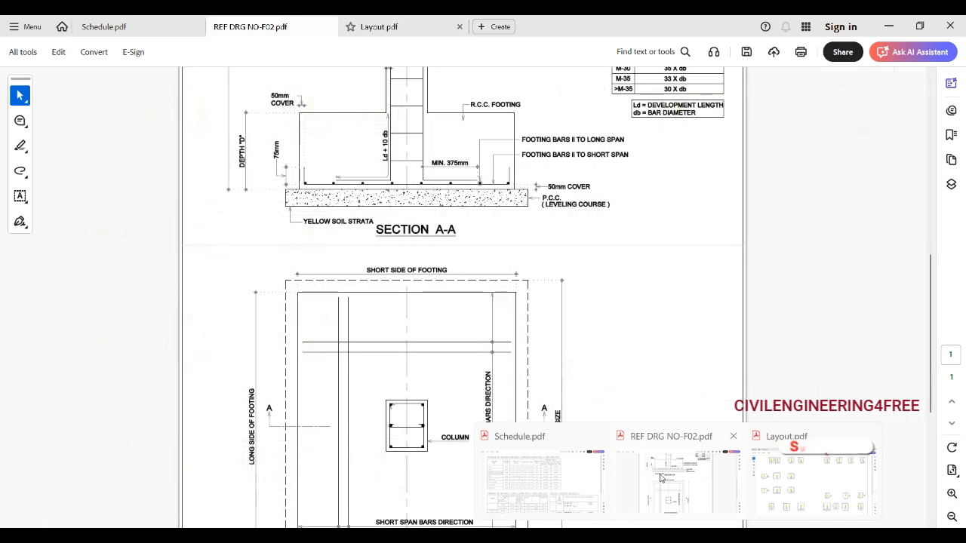
left_click(573, 483)
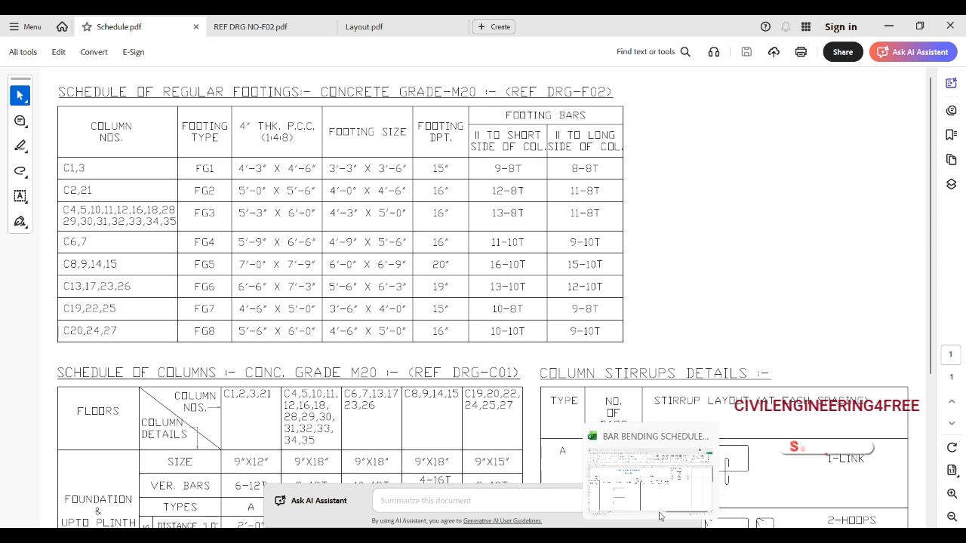
Step: Switch back to the Excel BBS sheet and enter the feet-to-metres formula =3.25*0.3048 in cell L8
left_click(662, 500)
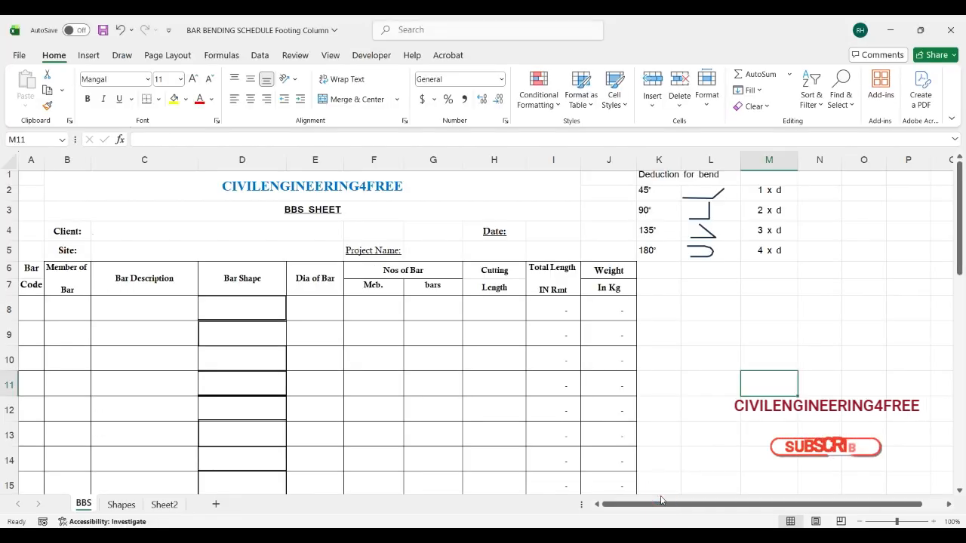
left_click(698, 307)
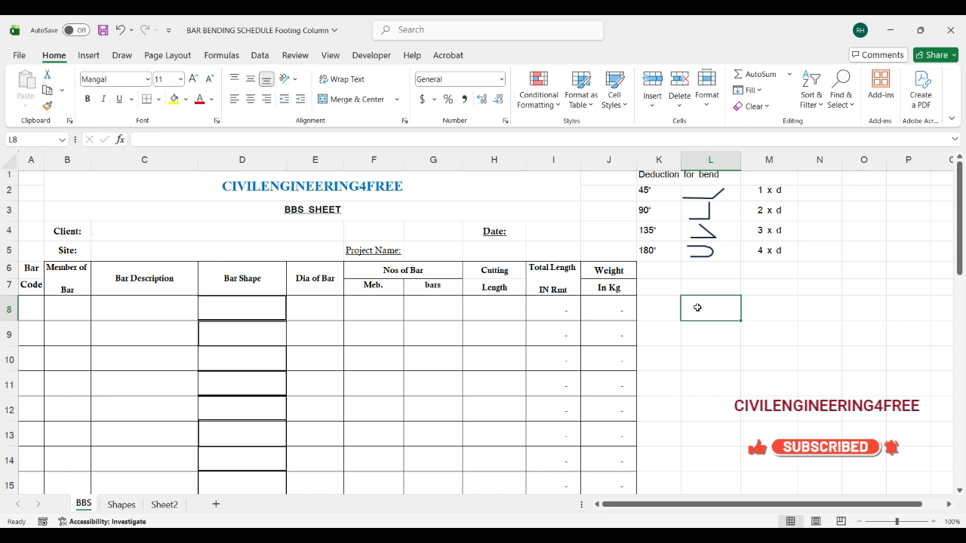
type("=")
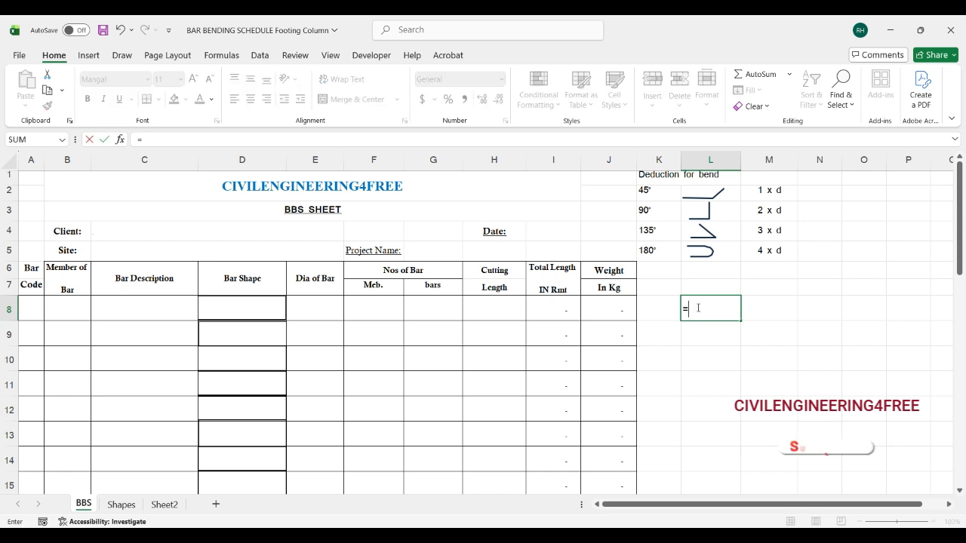
type("3.25*")
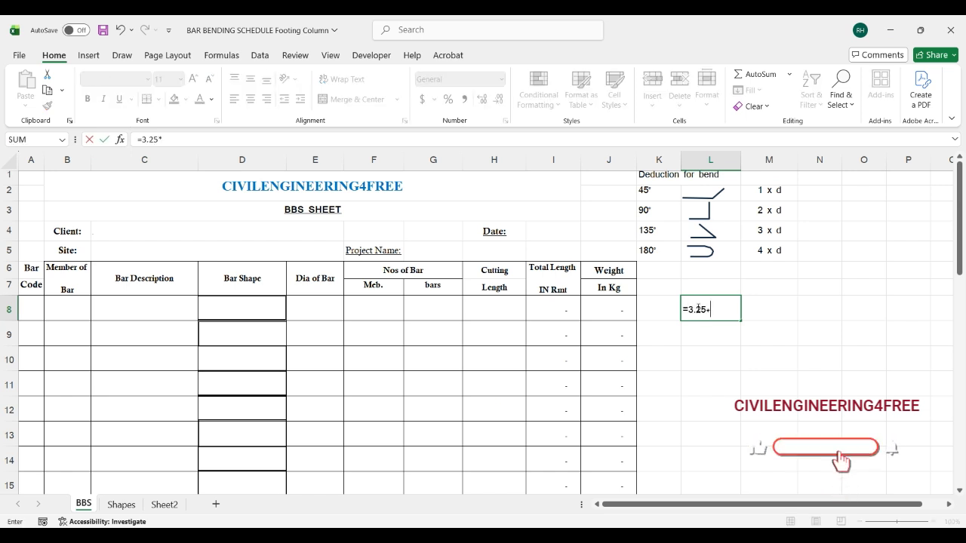
type("0.3048")
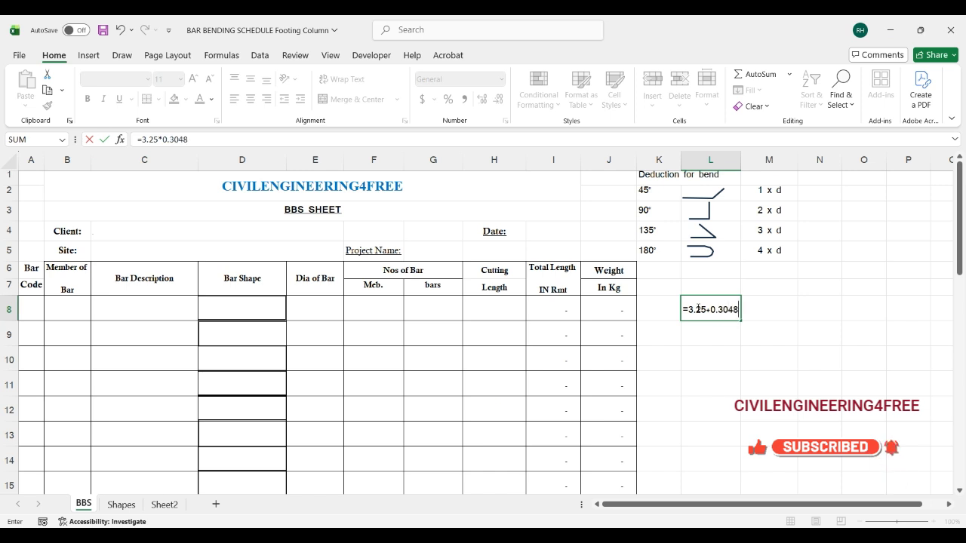
key("Tab")
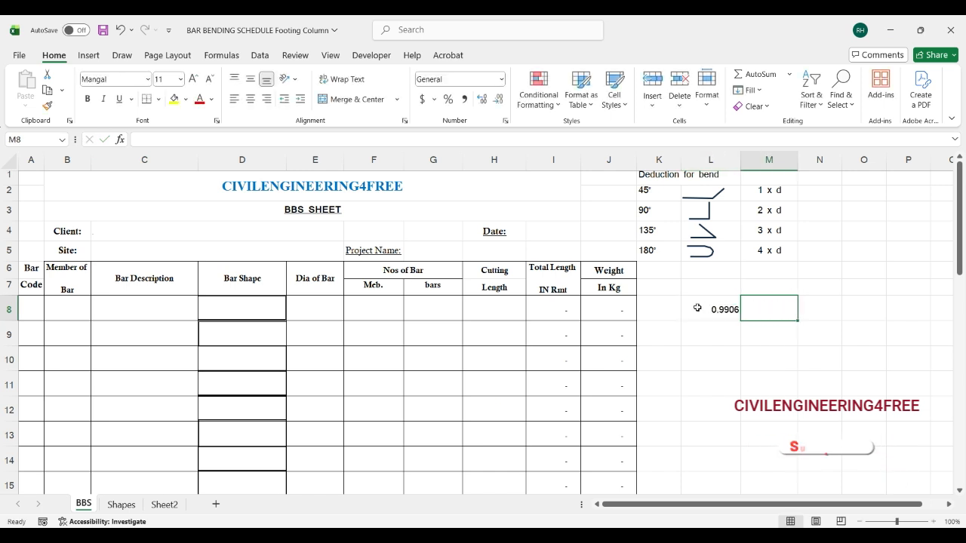
Step: Enter the formula =3.5*.0348 in cell M8
type("=")
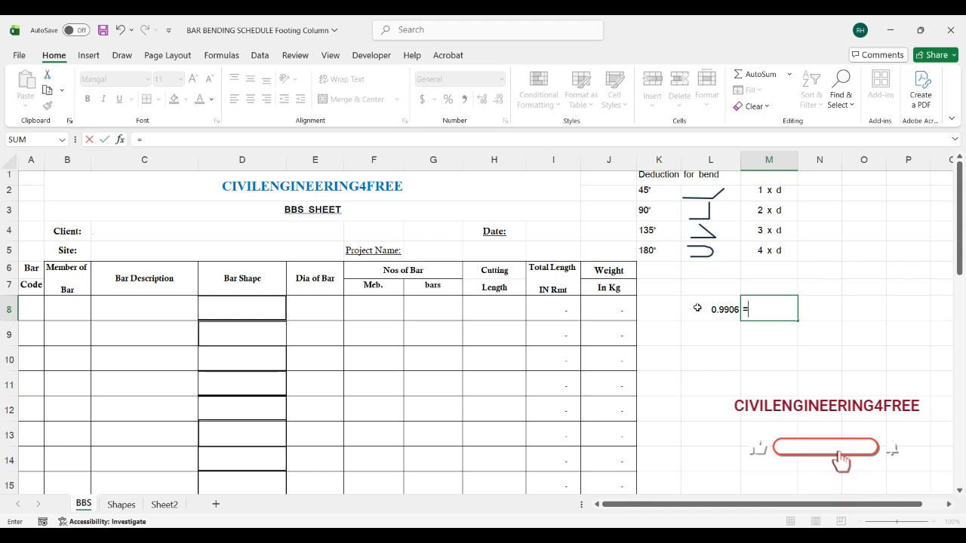
type("3.5")
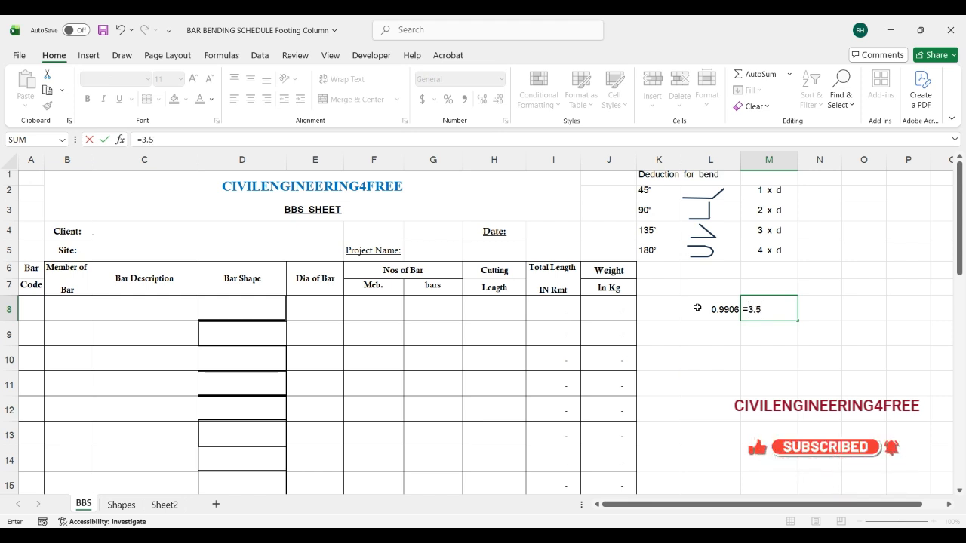
type("*.0348")
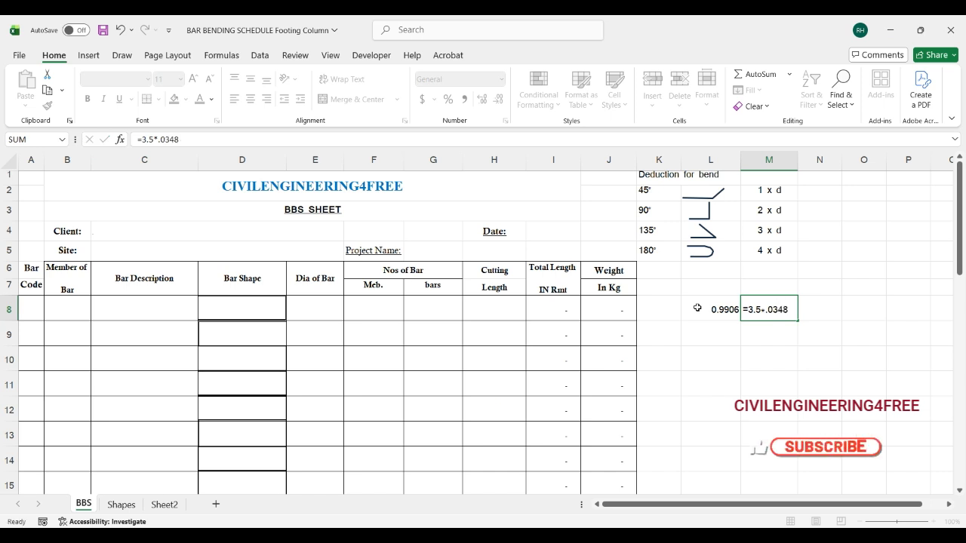
key("Return")
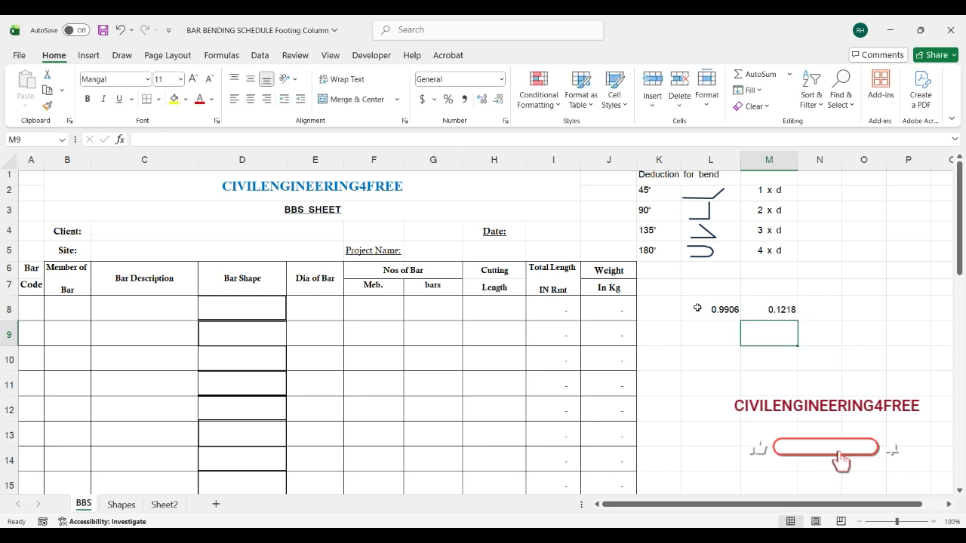
Step: Replace the formula in cell M8 with =3.5*0.3048 to convert the footing's long side to metres
left_click(759, 308)
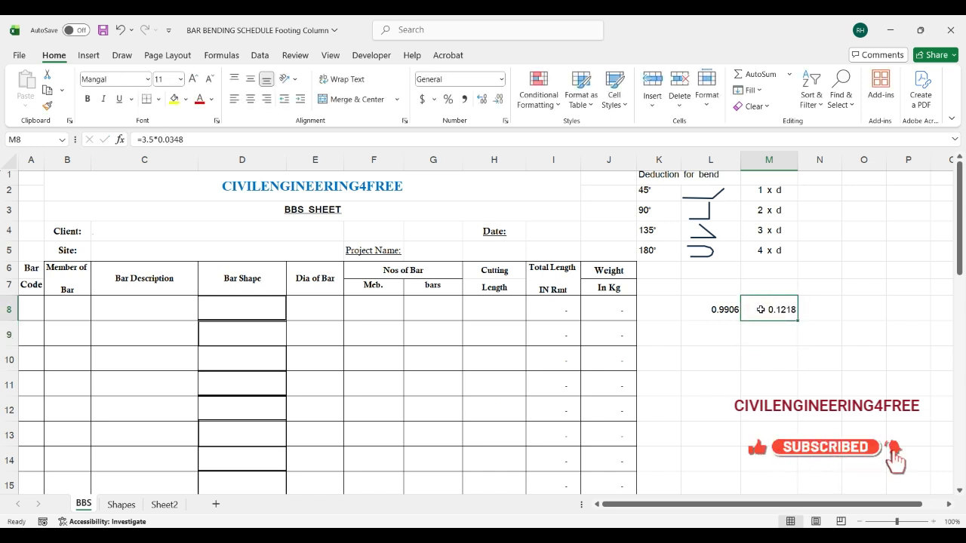
type("=3.5*")
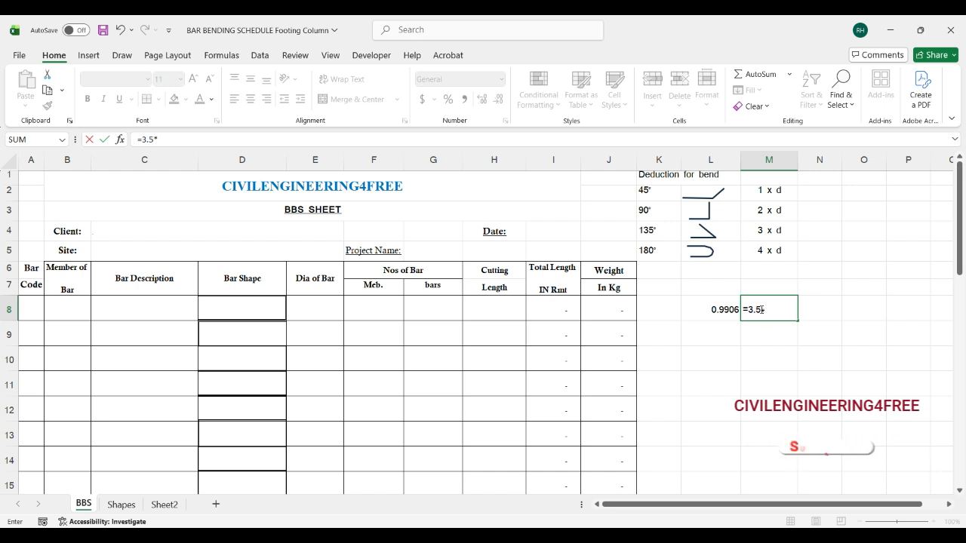
type("0")
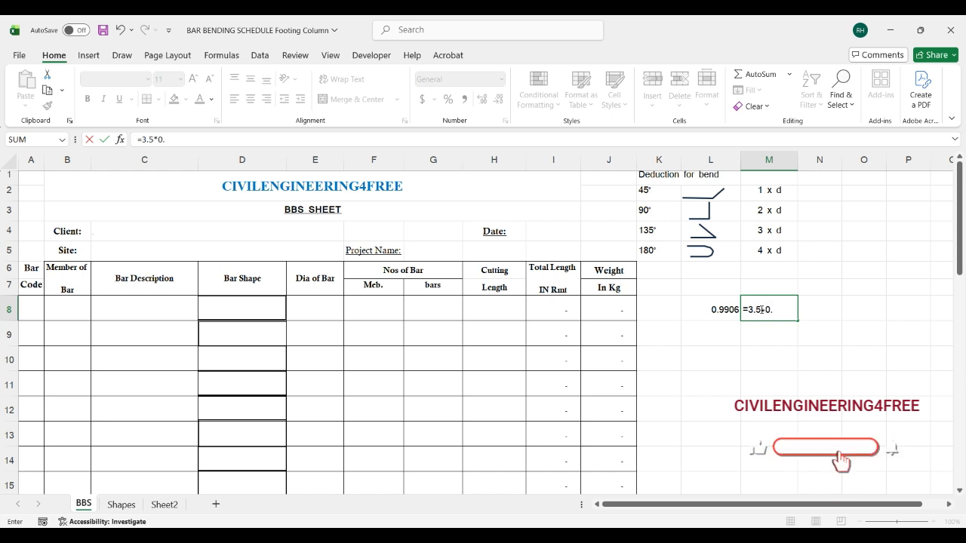
type(".3048")
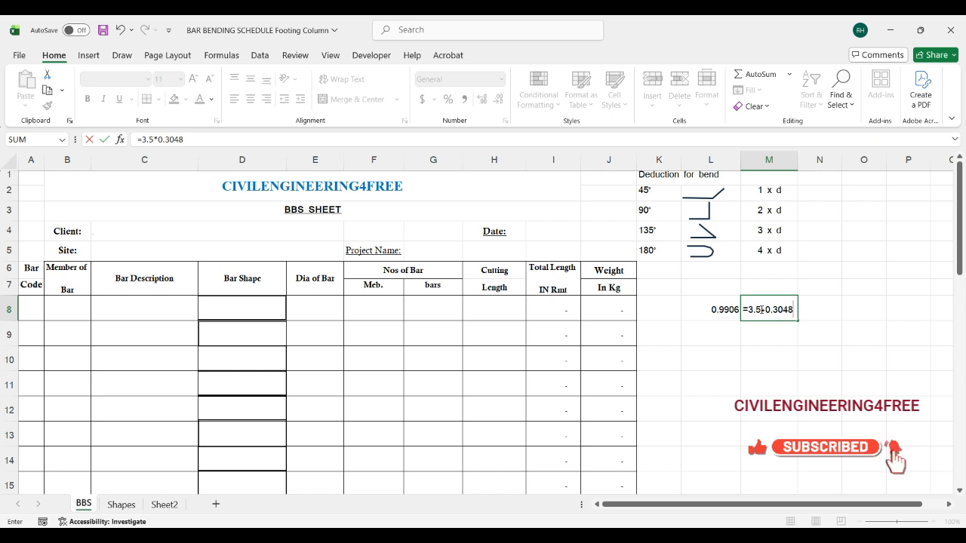
key("Return")
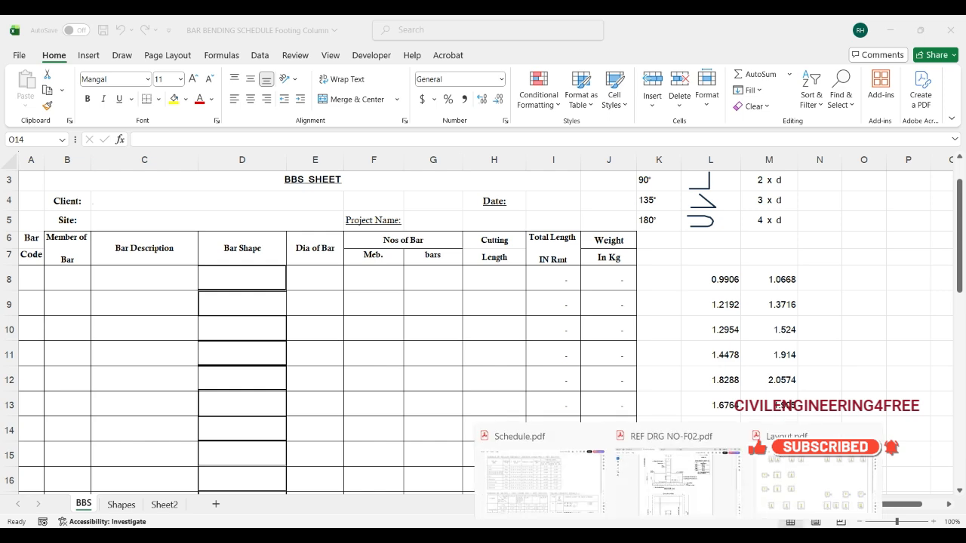
Step: Examine the footing bar details in Schedule.pdf and the footing section and covers in REF DRG NO-F02.pdf
left_click(568, 495)
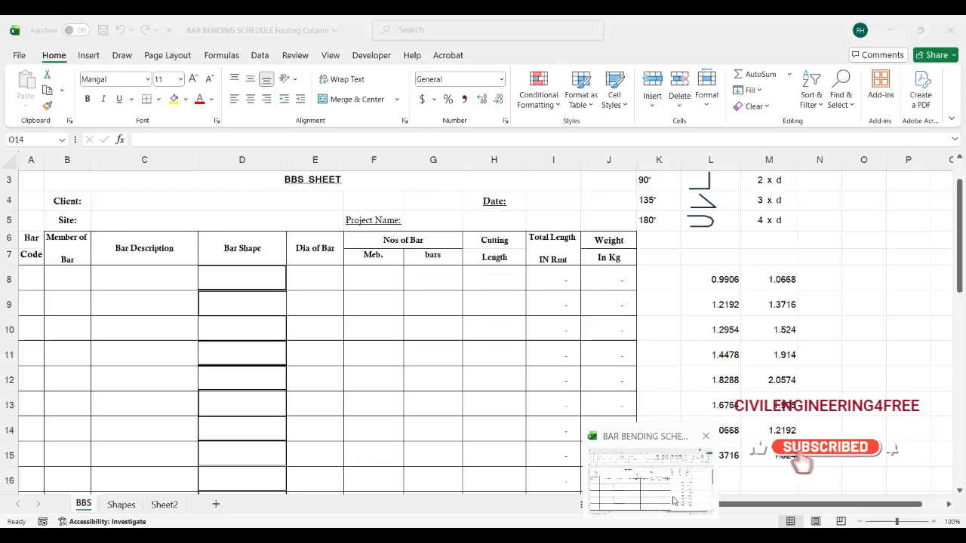
left_click(658, 480)
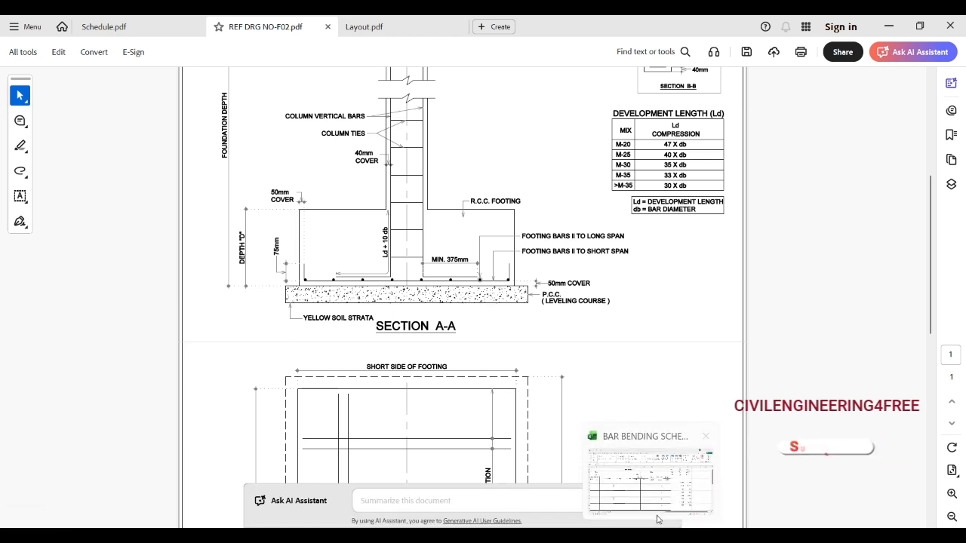
left_click(647, 504)
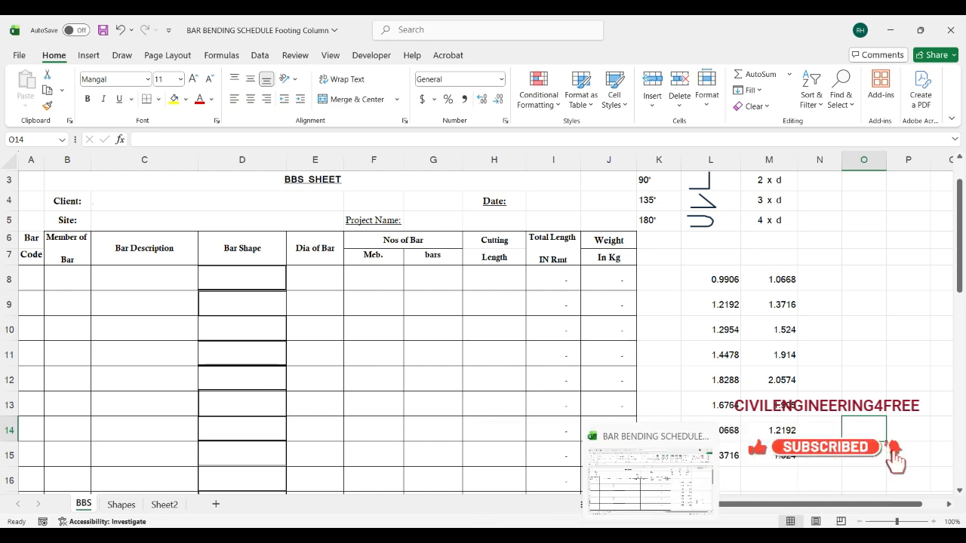
left_click(541, 476)
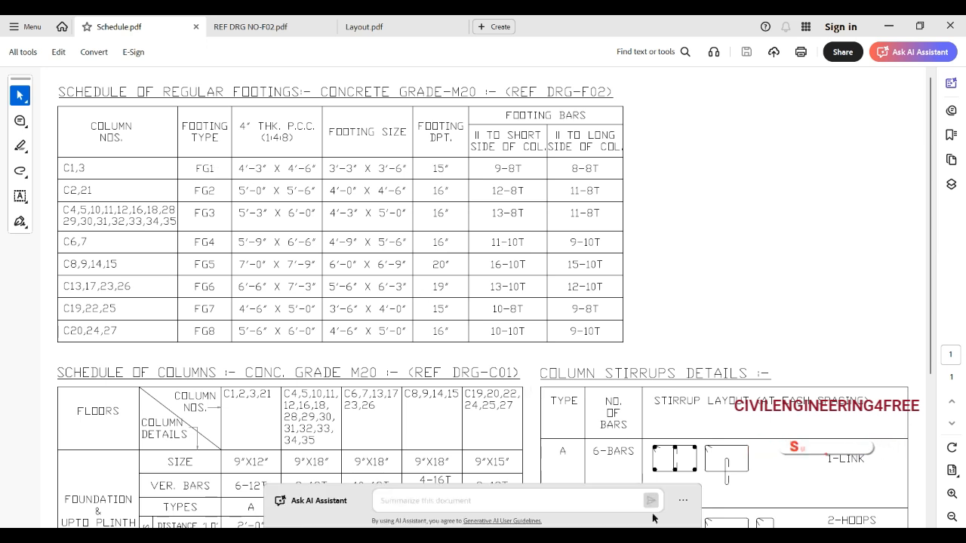
Step: Switch to the Excel BBS sheet and enter FG1 as the member of bar in cell B8
mouse_move(653, 533)
left_click(614, 491)
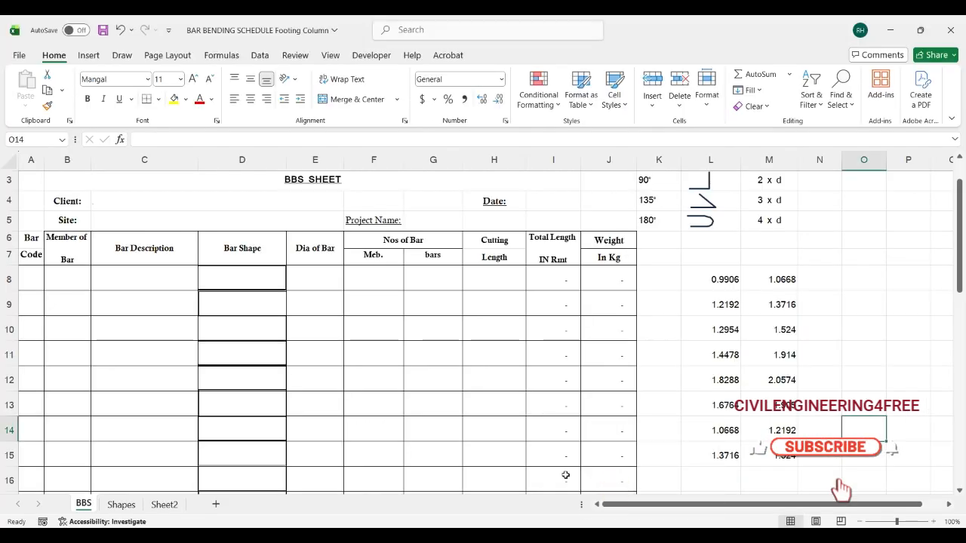
left_click(73, 287)
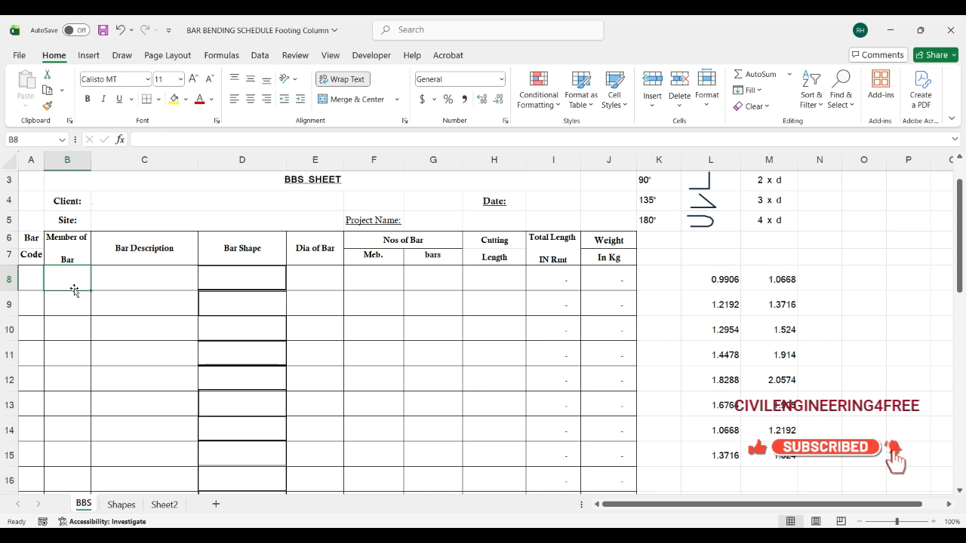
type("F")
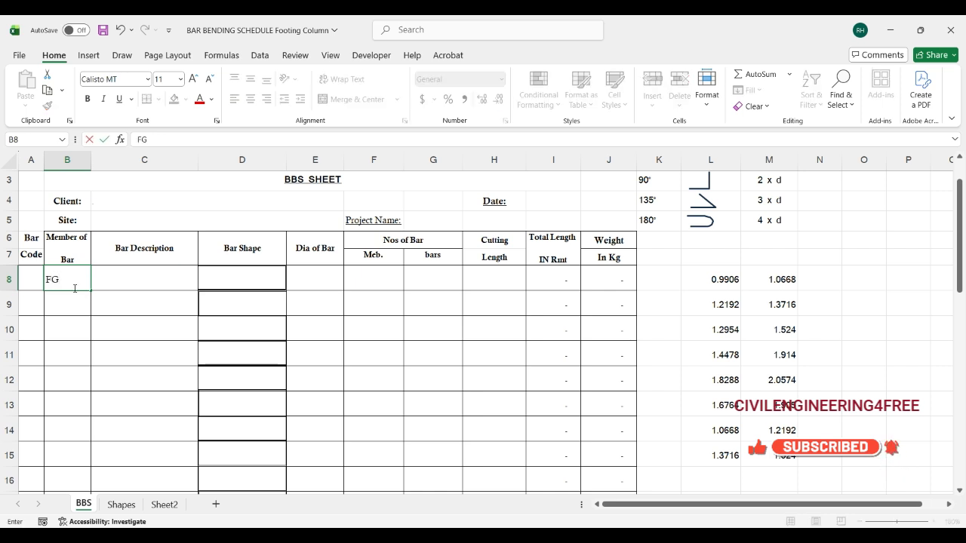
type("G")
key("ctrl+Return")
key("End")
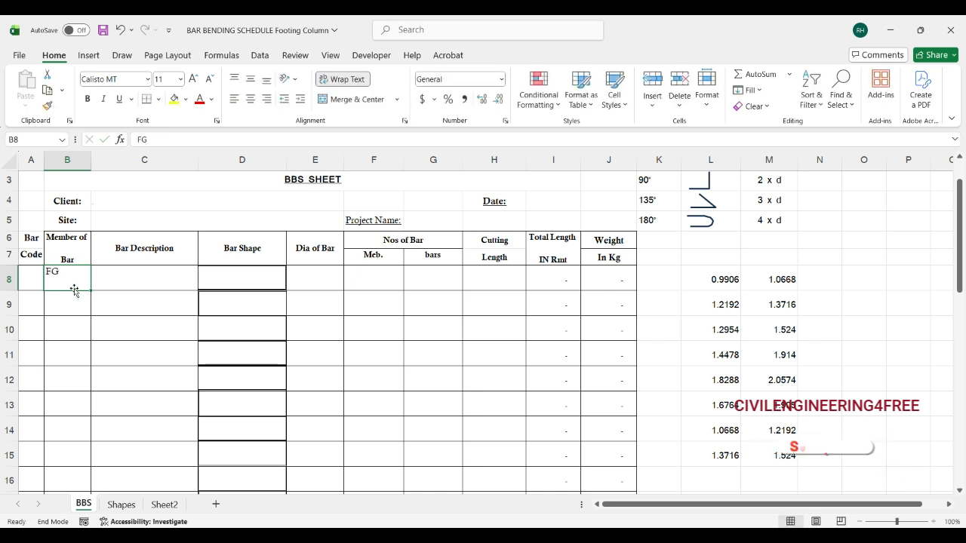
type("1")
left_click(82, 343)
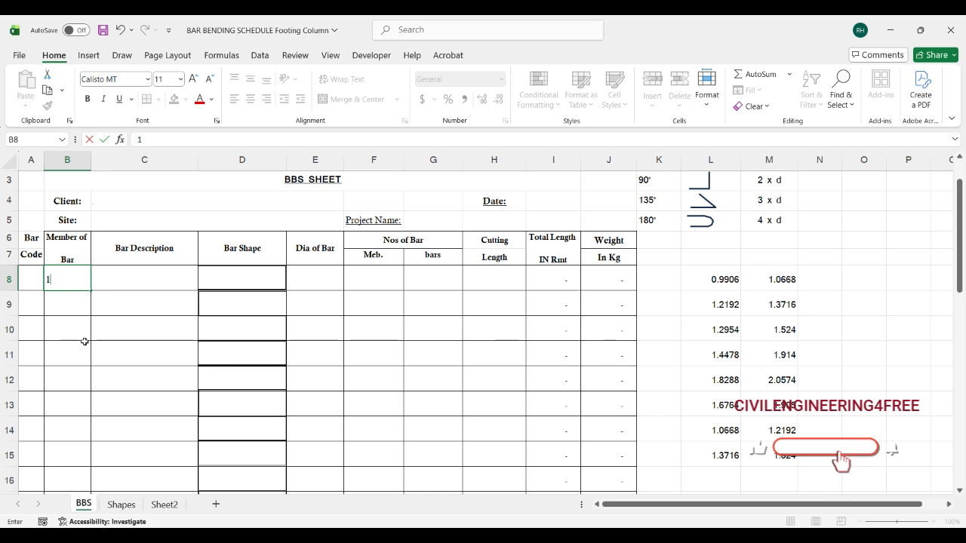
left_click(59, 275)
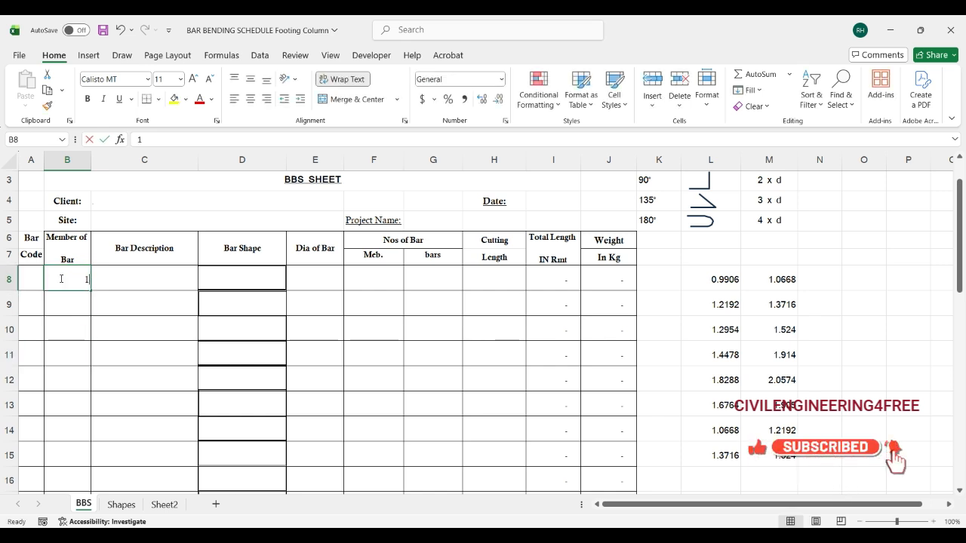
type("FG")
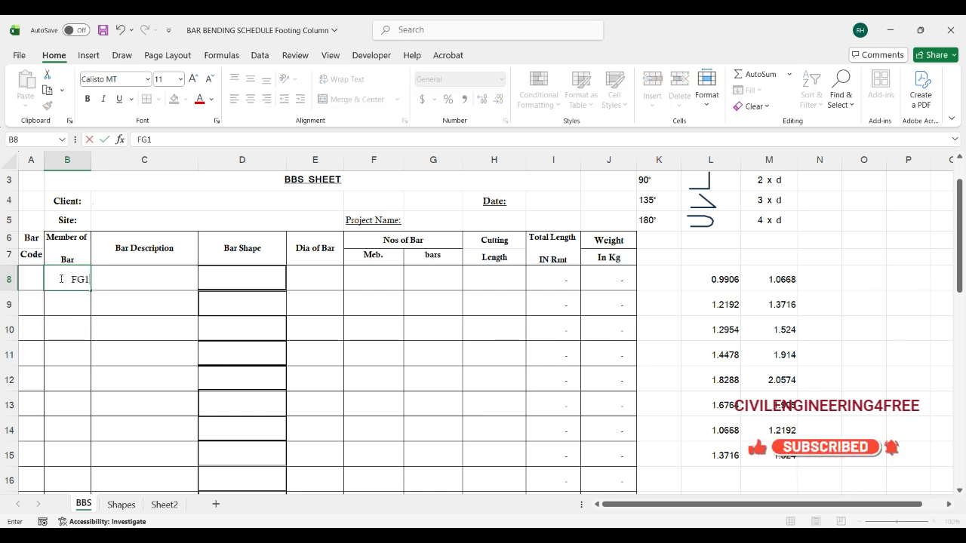
type("1")
key("Return")
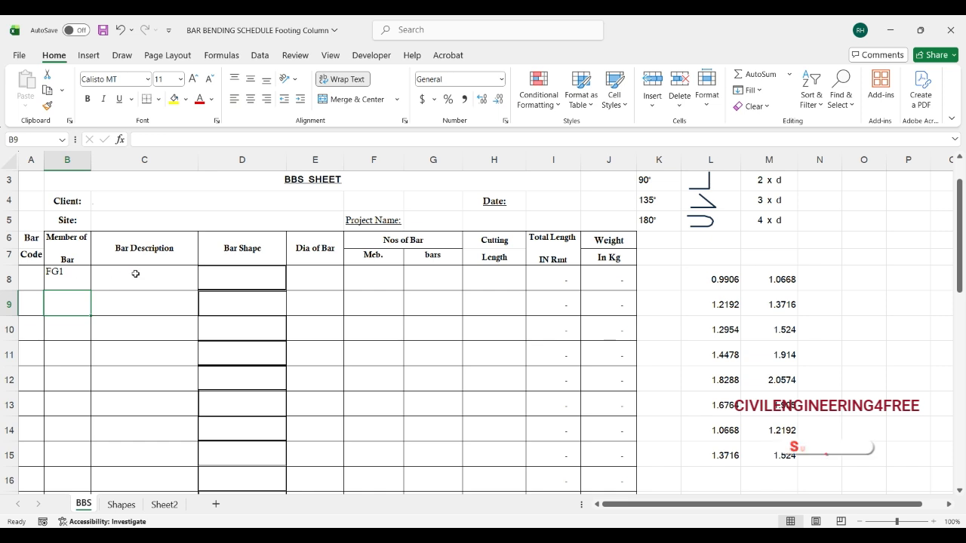
Step: Enter Footing steel as the bar description for FG1 in cell C8 and bar code 1 in cell A8
left_click(125, 278)
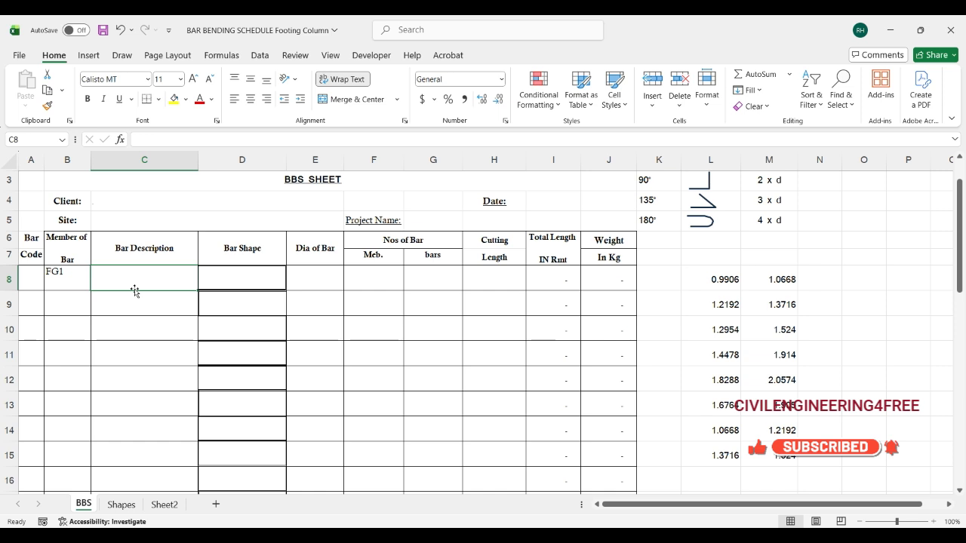
type("Footin")
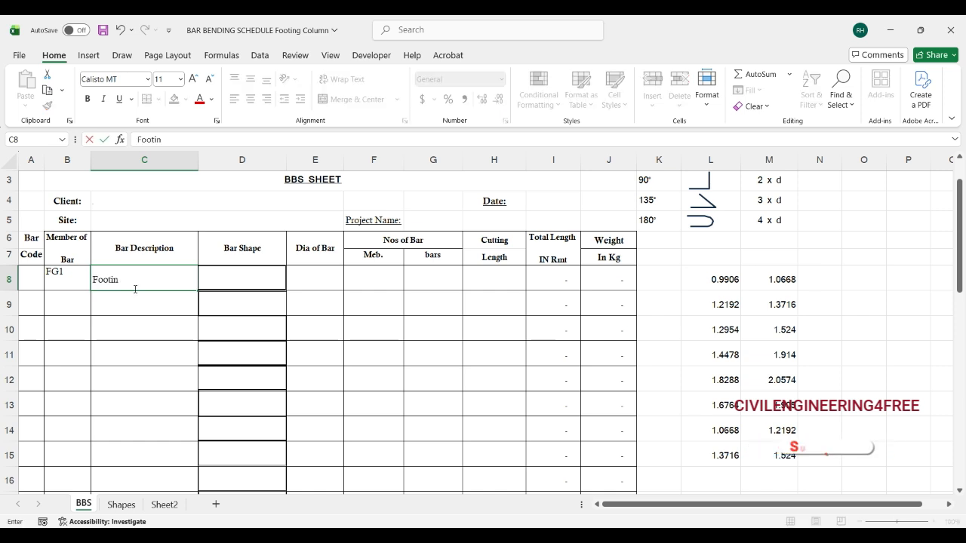
type("g steel")
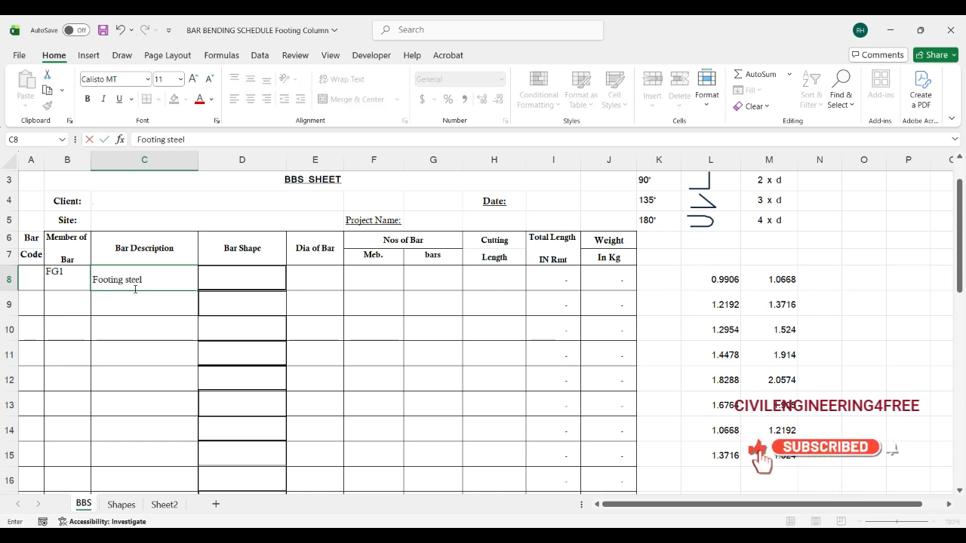
key("Return")
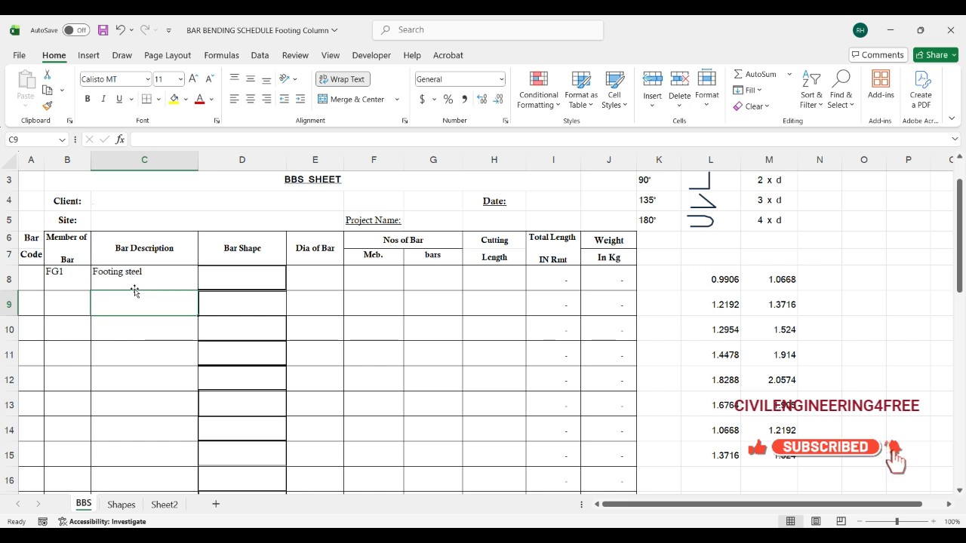
left_click(20, 283)
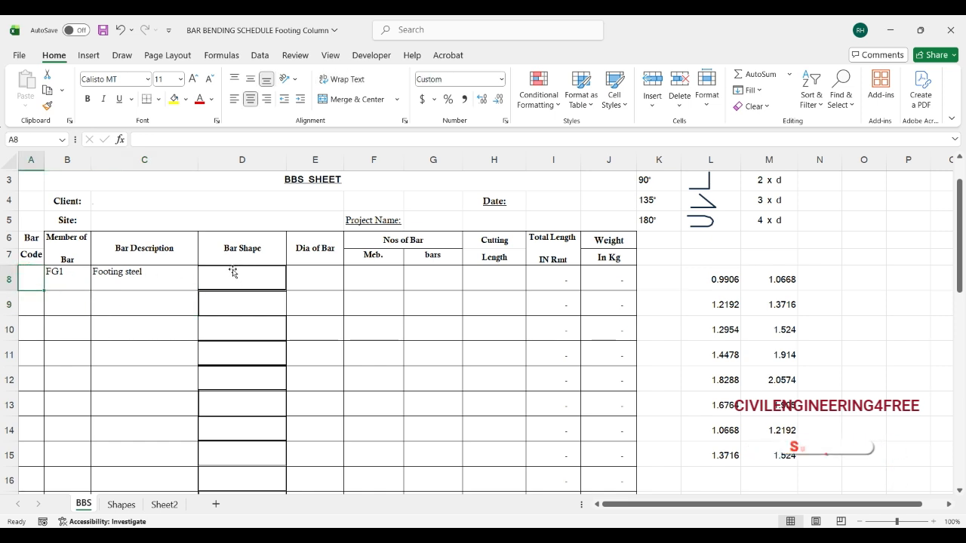
type("1")
key("Return")
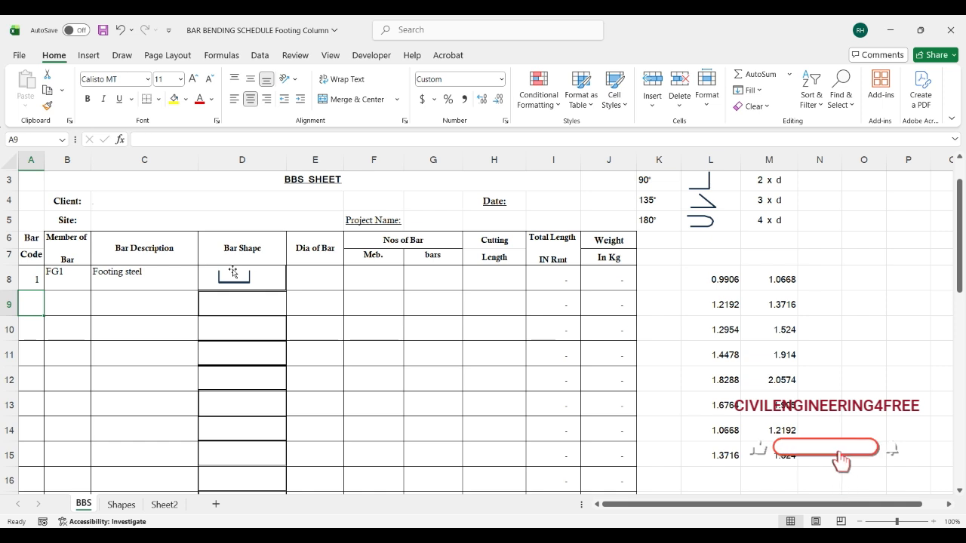
Step: Examine the FG1 footing bars in Schedule.pdf and the short and long span bar directions in REF DRG NO-F02.pdf
left_click(308, 279)
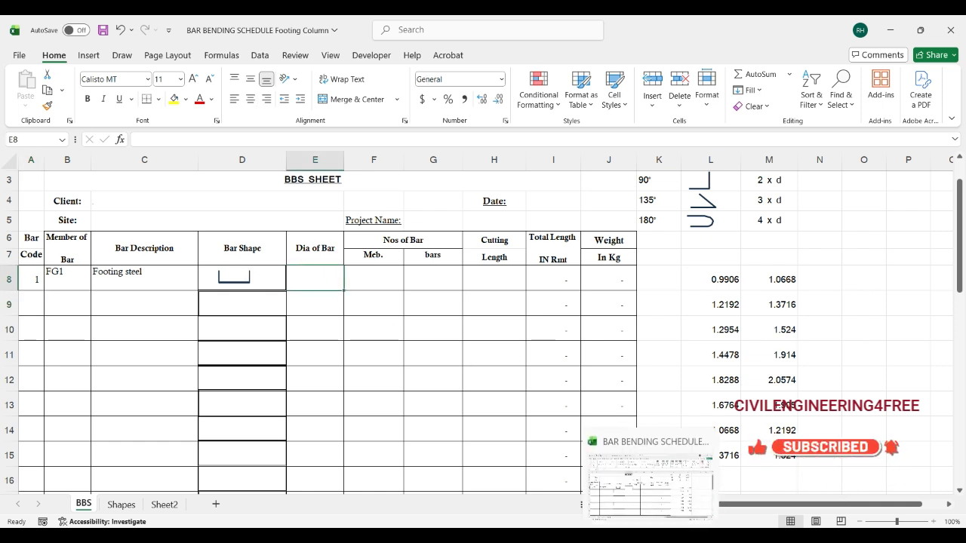
mouse_move(678, 534)
left_click(557, 495)
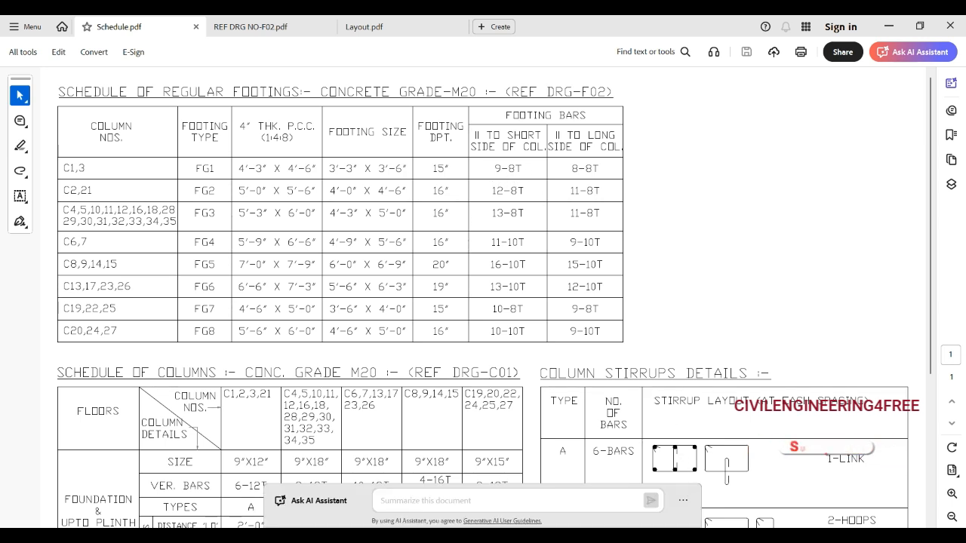
mouse_move(678, 536)
left_click(679, 508)
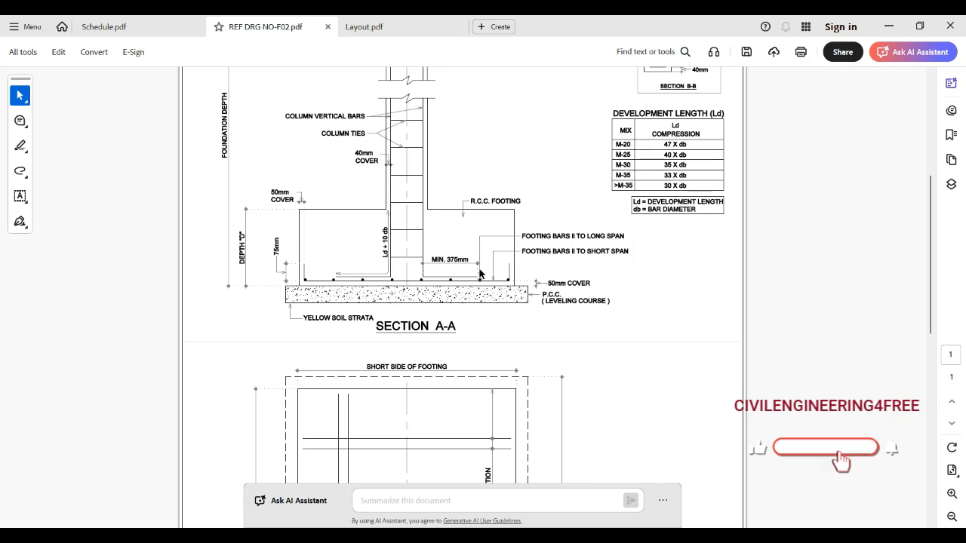
scroll(481, 271, "down", 4)
scroll(481, 272, "down", 1)
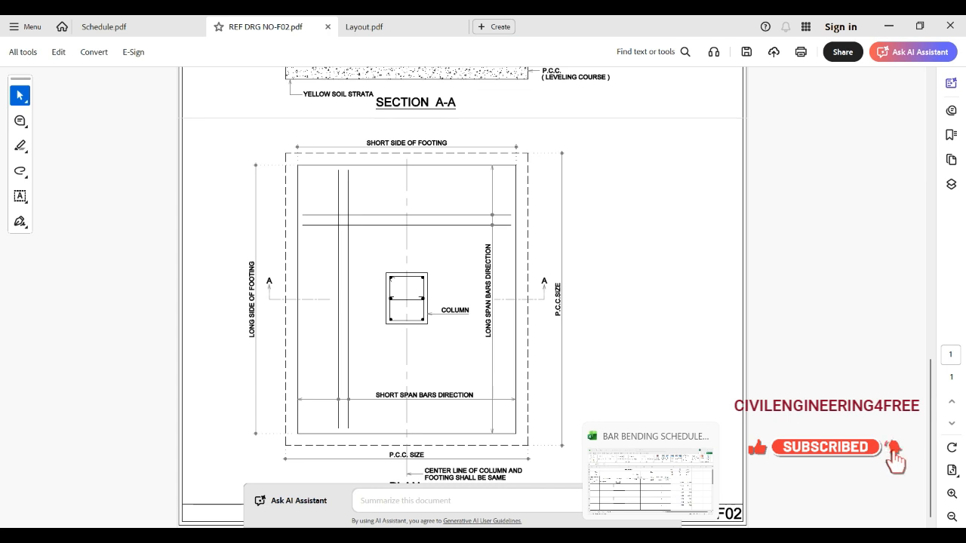
mouse_move(639, 480)
left_click(547, 484)
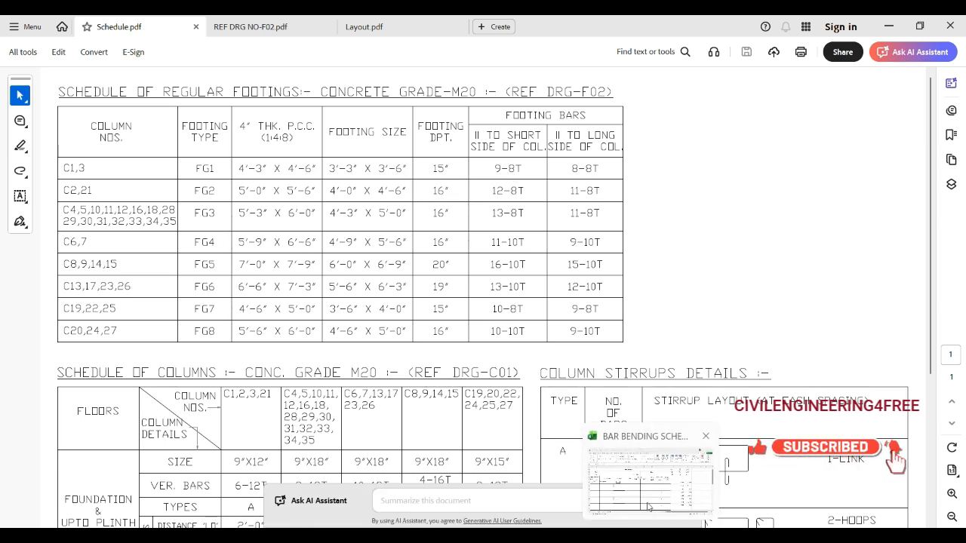
Step: Switch to the Excel BBS sheet and enter bar diameter 8, 2 members and 9 bars for FG1 in row 8
left_click(605, 481)
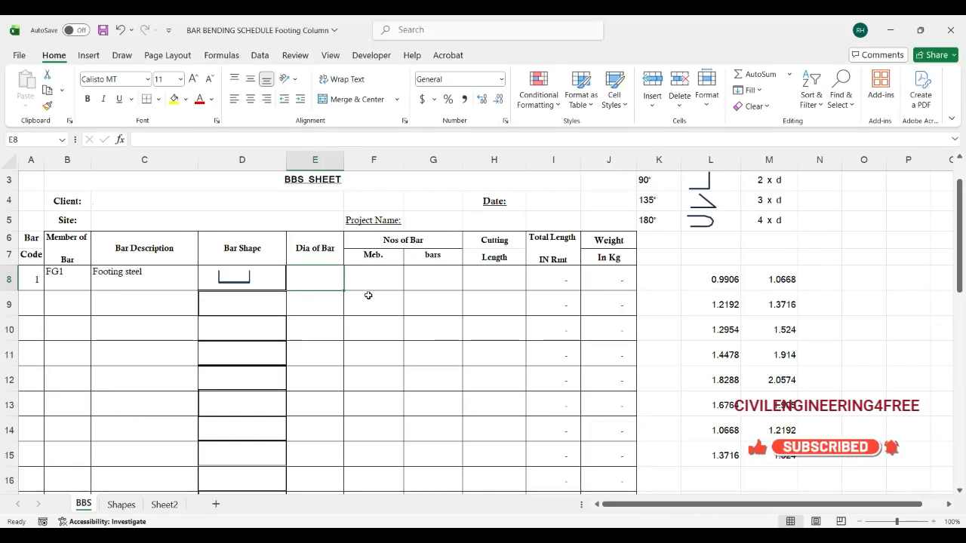
type("8")
key("Tab")
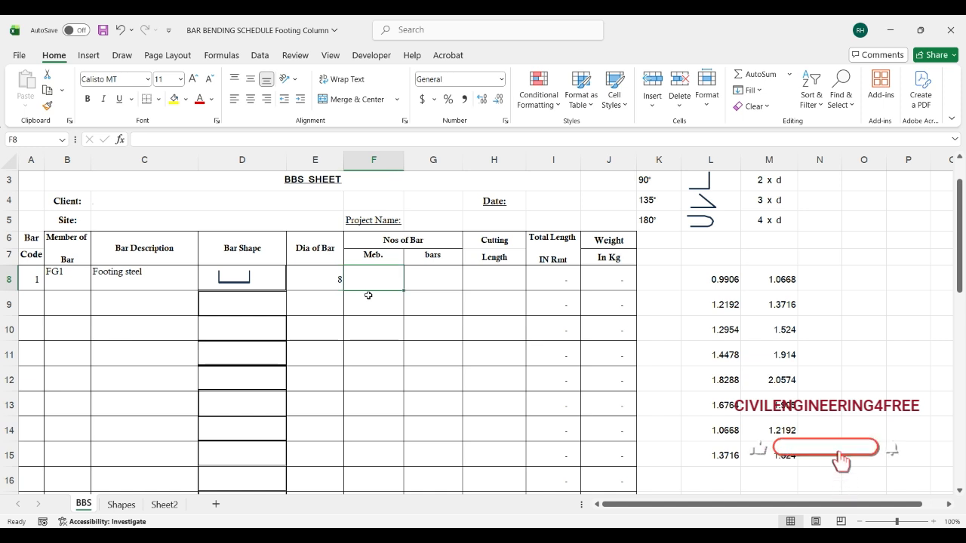
type("2")
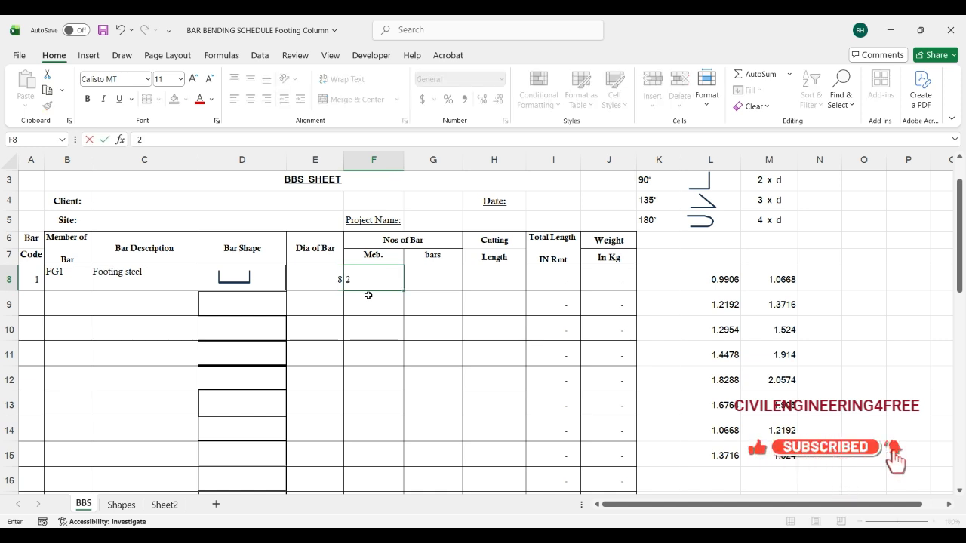
key("Tab")
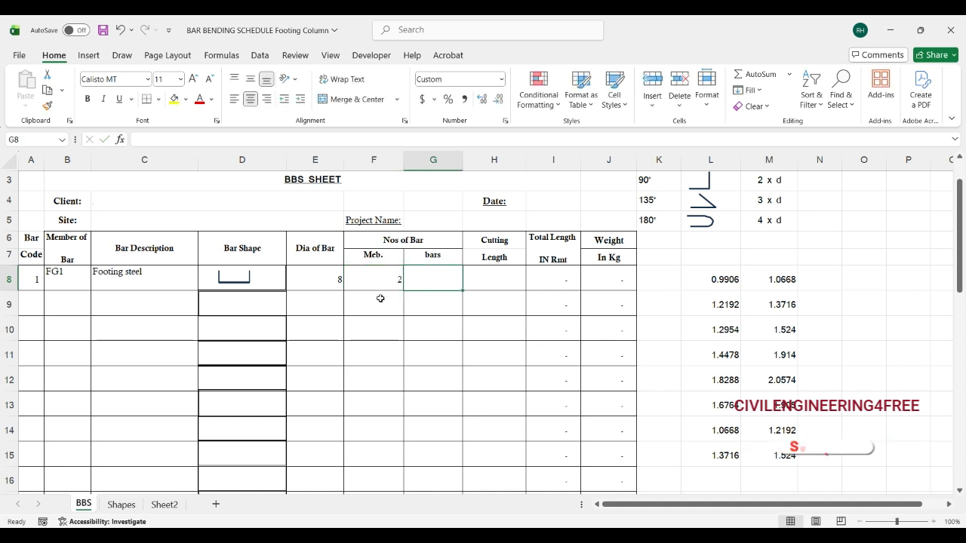
type("9")
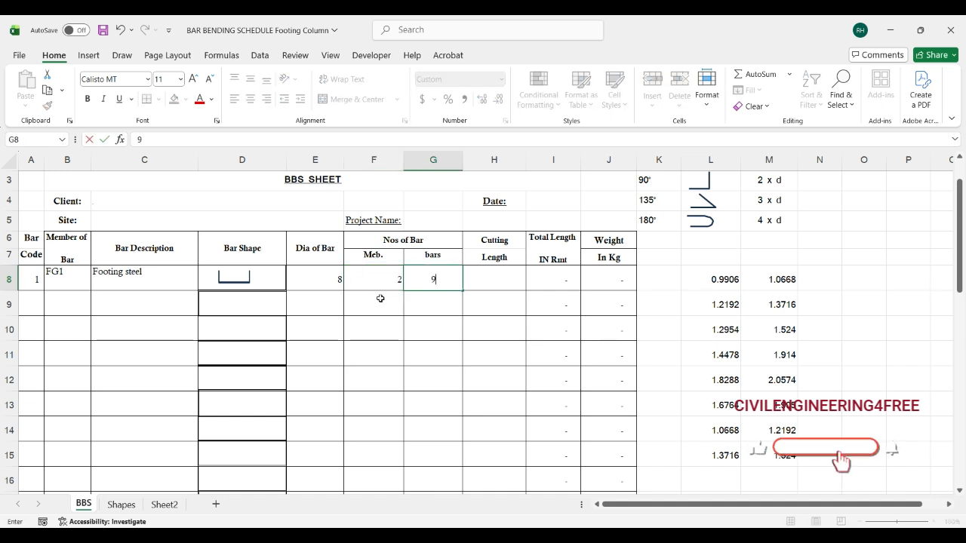
key("Tab")
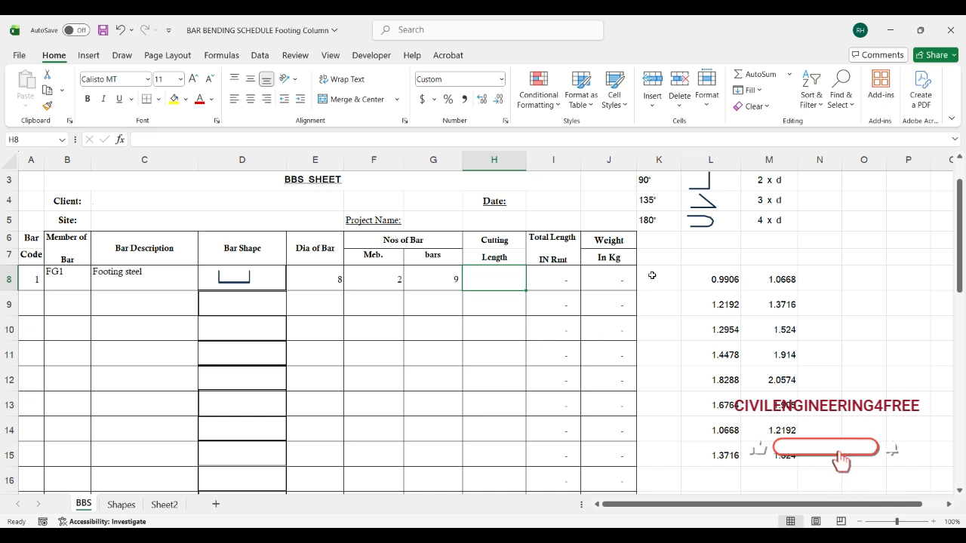
Step: Enter =0.99-(2*0.05)-(2*2*8) as the cutting length in cell H8, consulting the bend deductions and the footing section in REF DRG NO-F02.pdf
type("=")
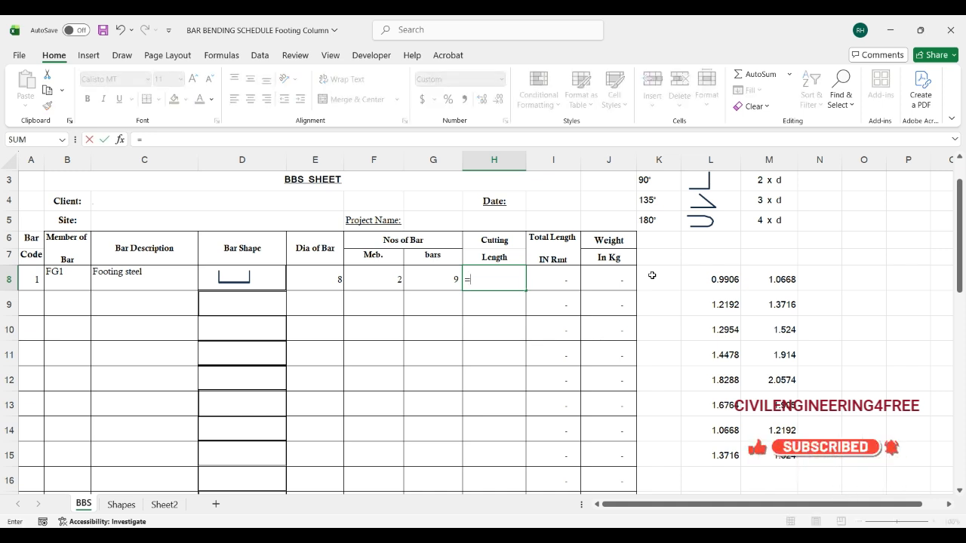
type("0.99")
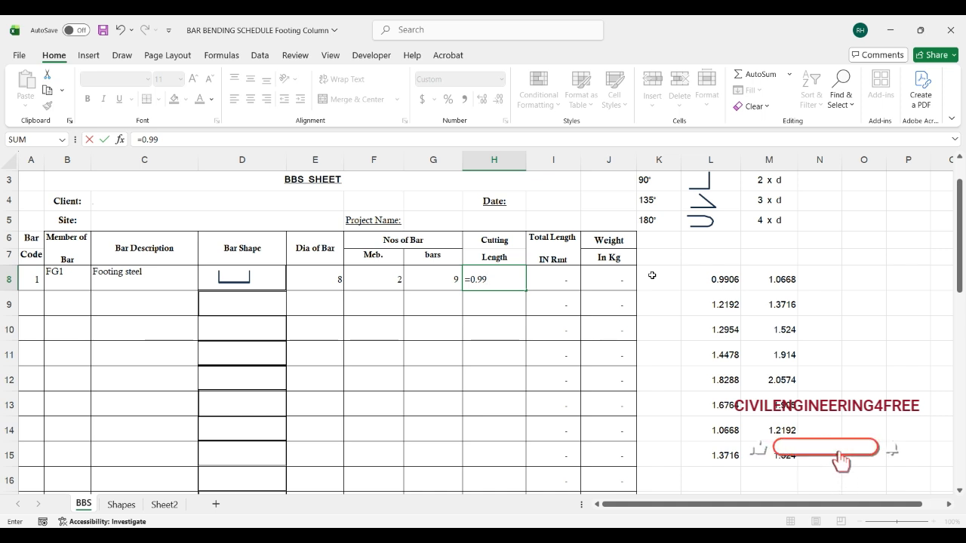
type("-")
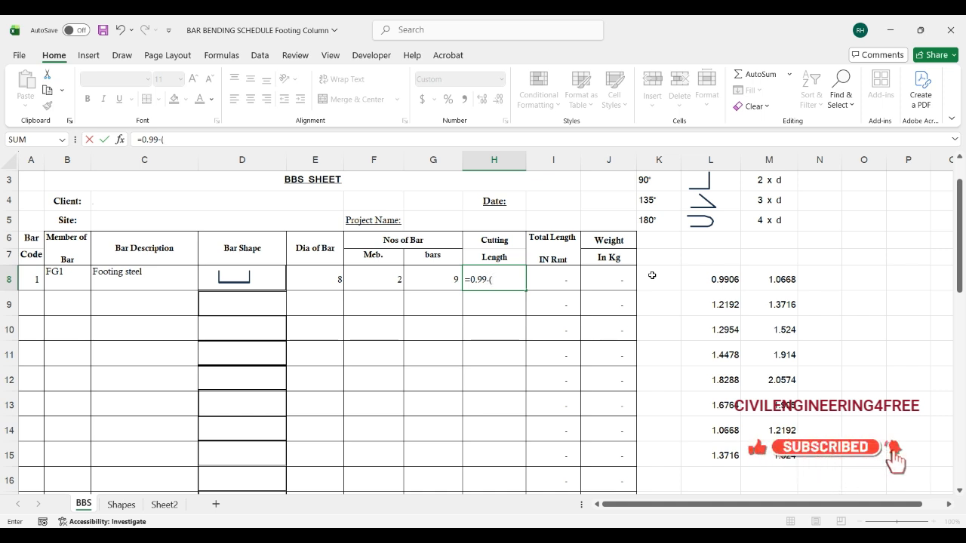
type("(2")
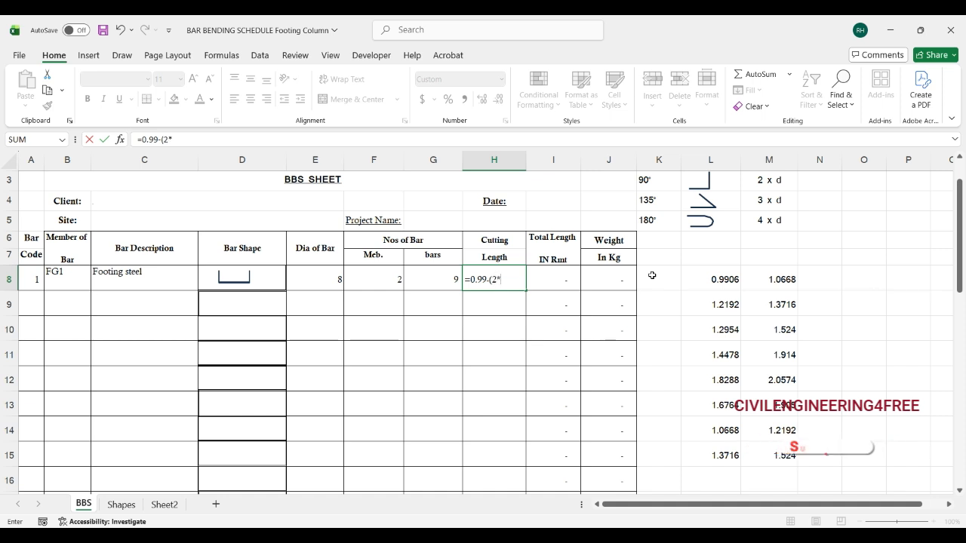
type("*0.05")
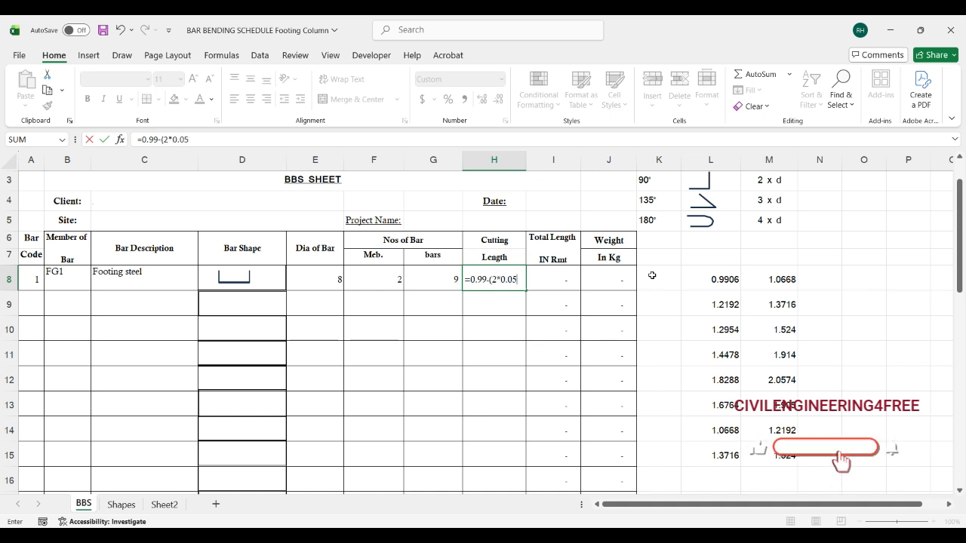
type(")-")
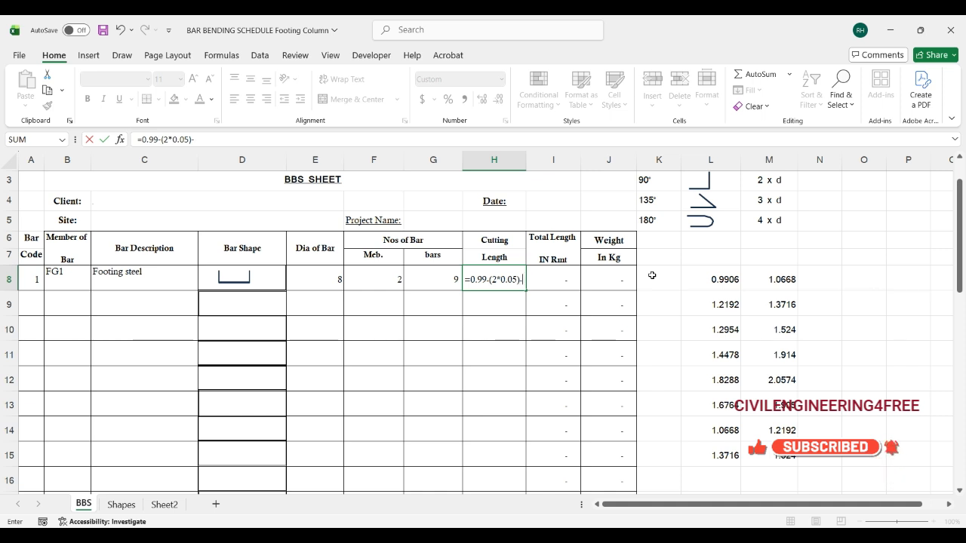
scroll(657, 268, "up", 1)
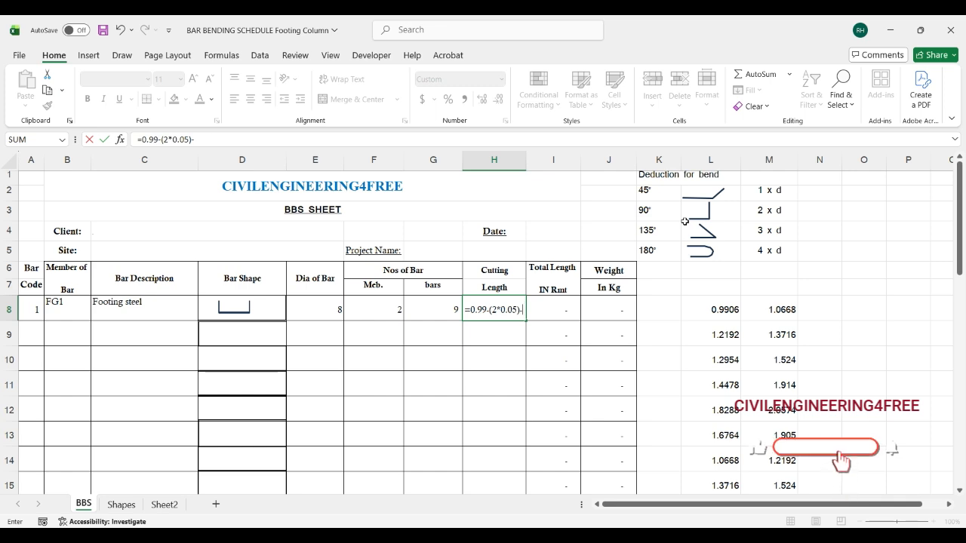
mouse_move(679, 538)
left_click(665, 502)
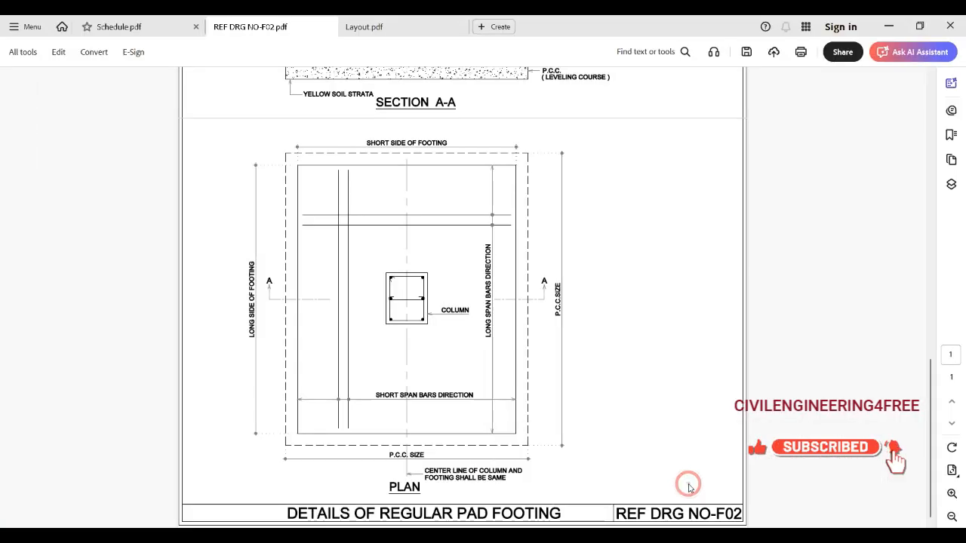
scroll(557, 355, "up", 5)
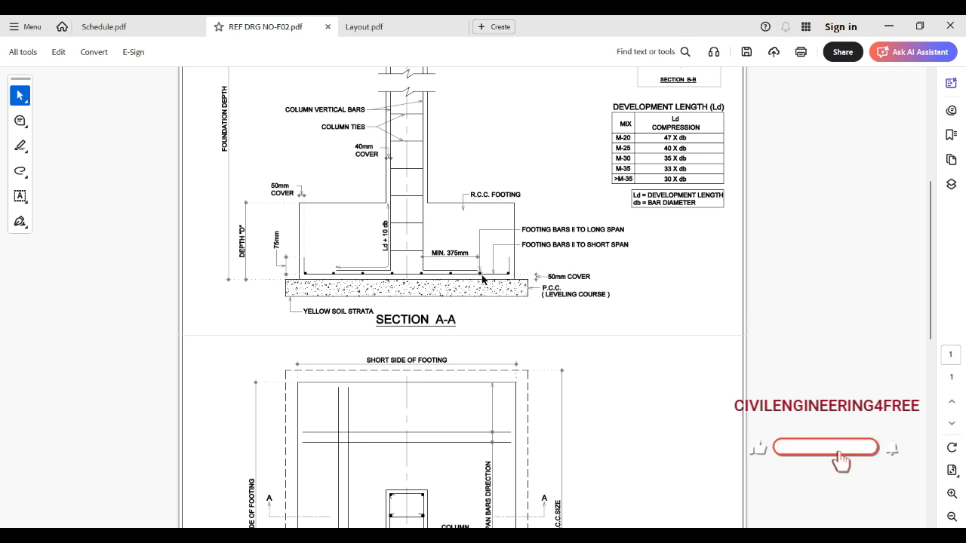
mouse_move(649, 536)
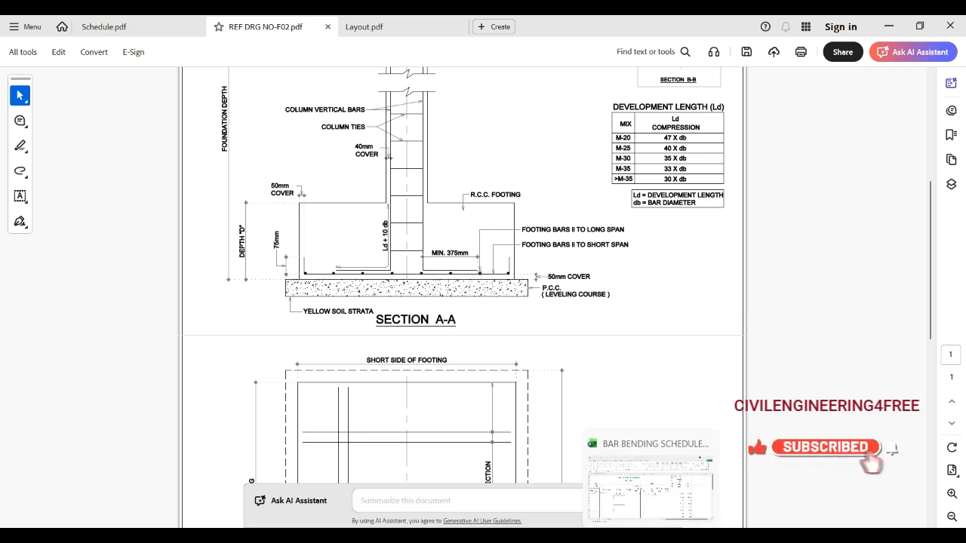
left_click(648, 496)
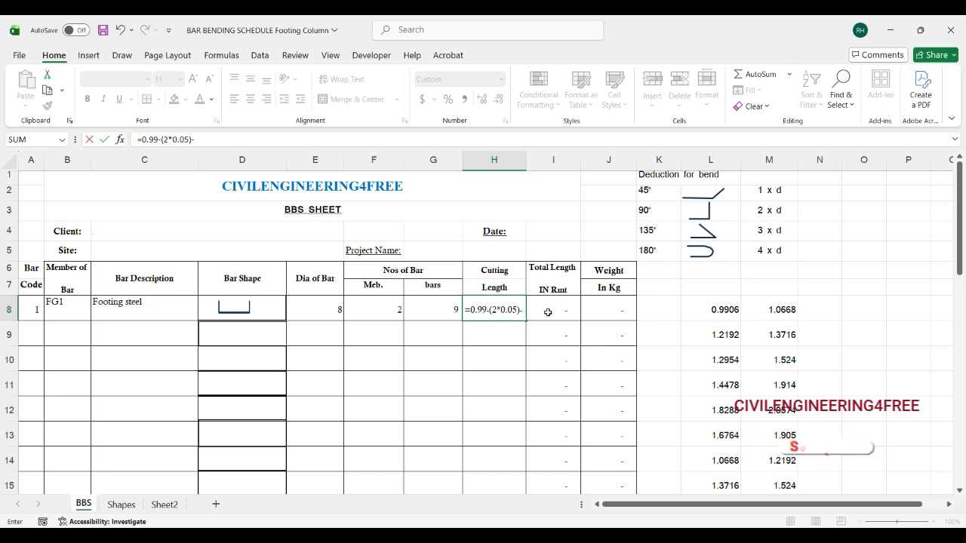
type("2*2*8")
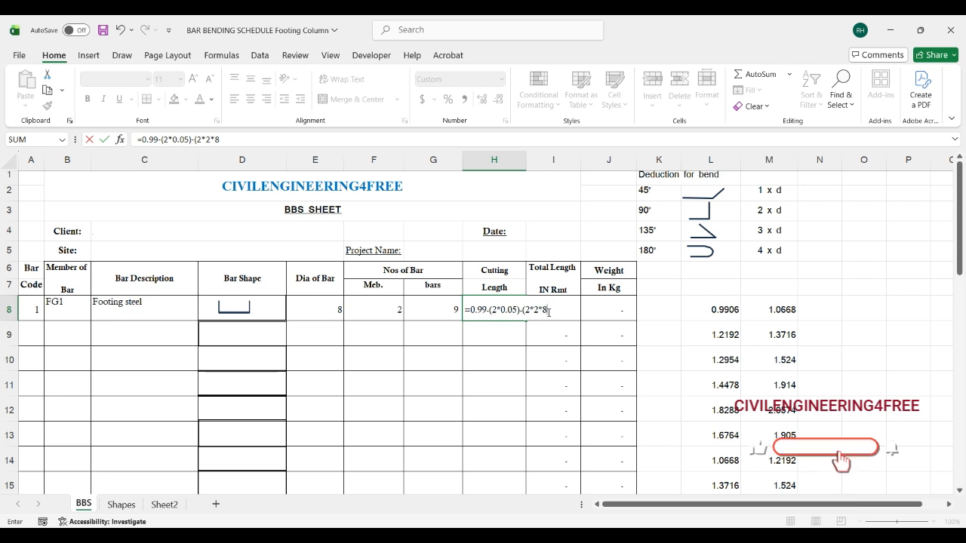
key("Return")
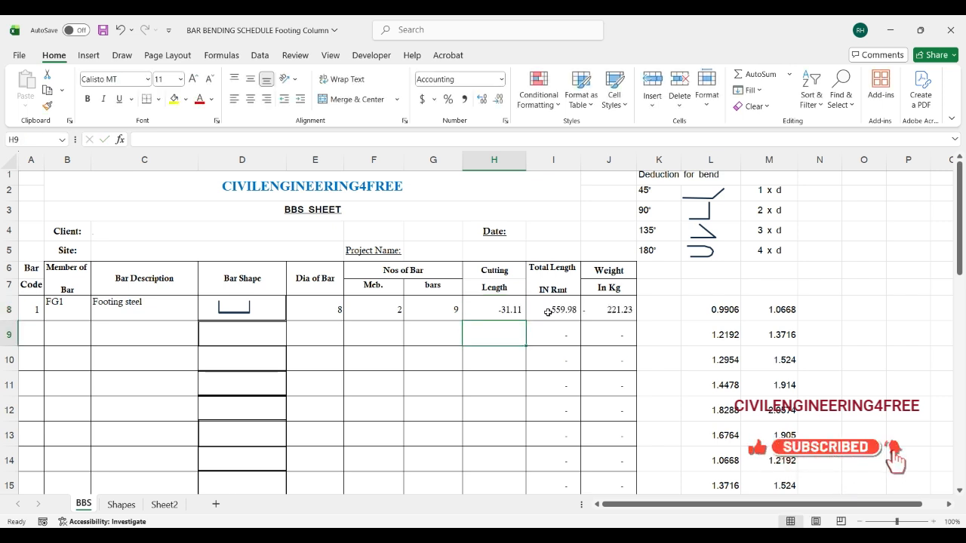
Step: Change the cutting length formula in cell H8 to =0.99-(2*0.05)-(2*2*0.08)
left_click(481, 311)
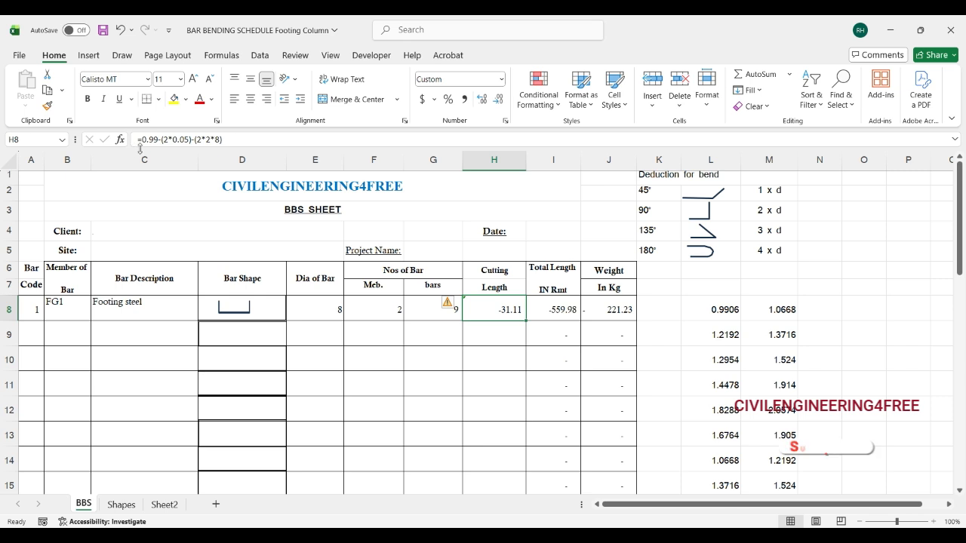
left_click(218, 139)
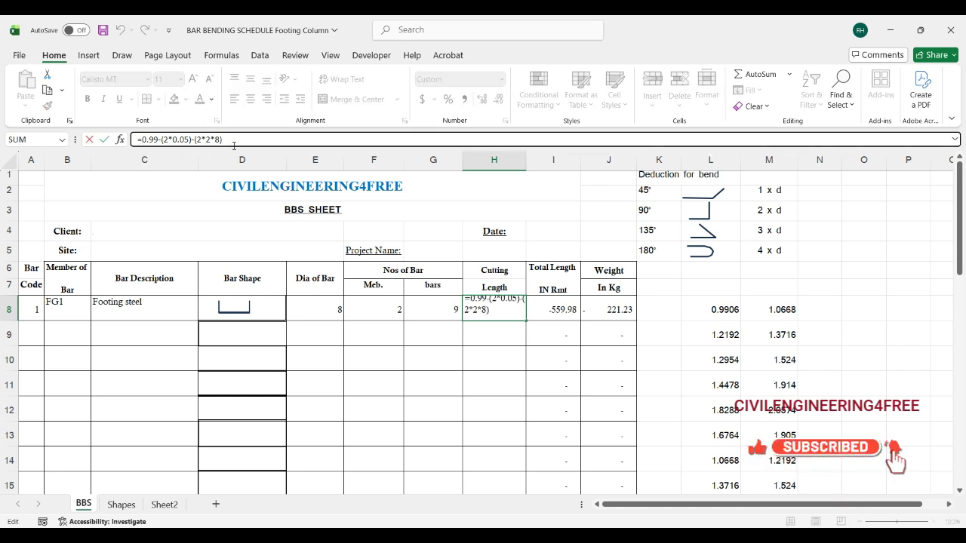
type("0.")
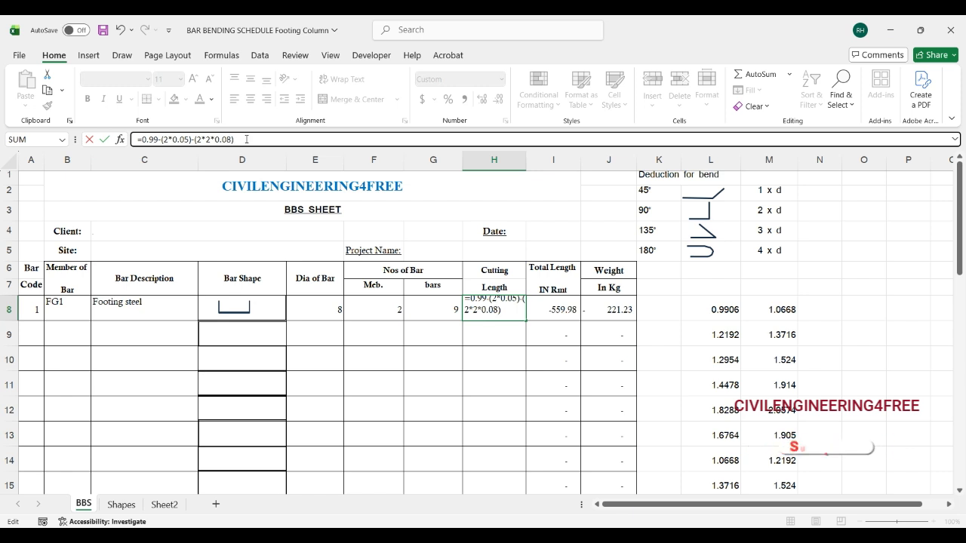
key("Return")
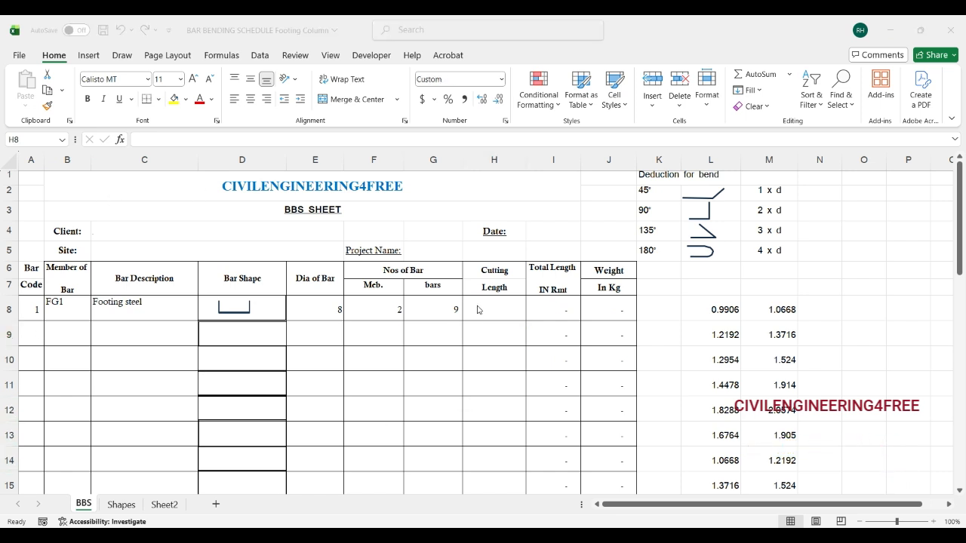
Step: Enter =0.99-(2*0.05)-(2*2*0.008)+(2*0.15) as FG1's cutting length in cell H8
left_click(478, 309)
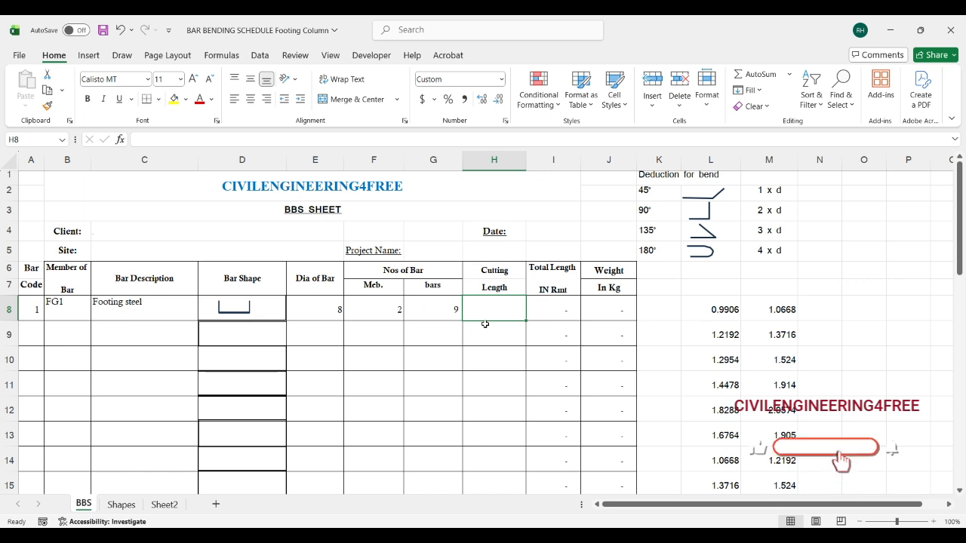
type("=")
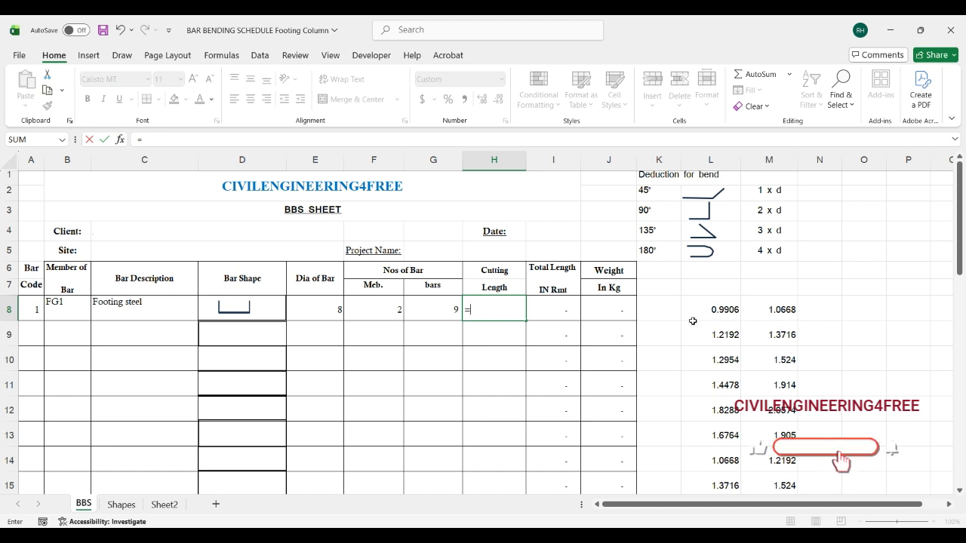
type("0.99-")
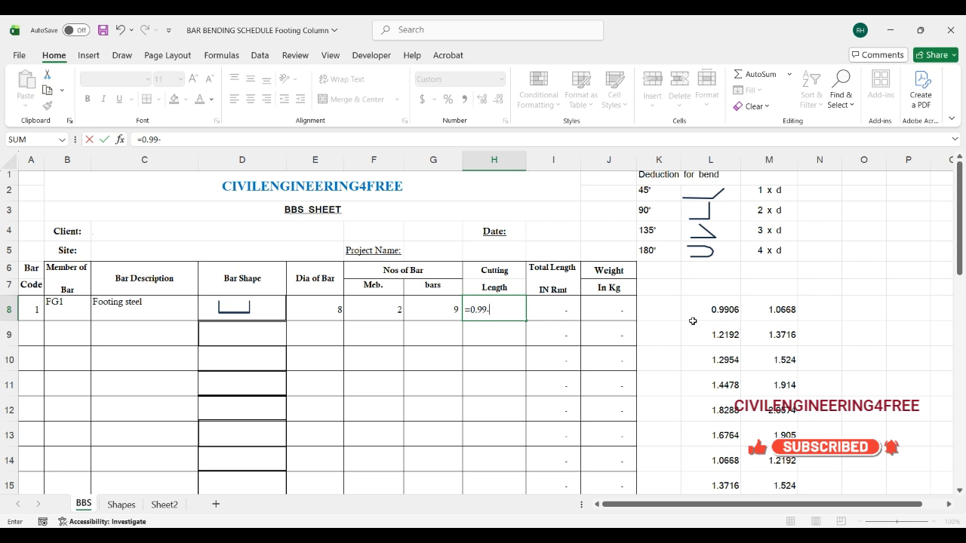
type("(")
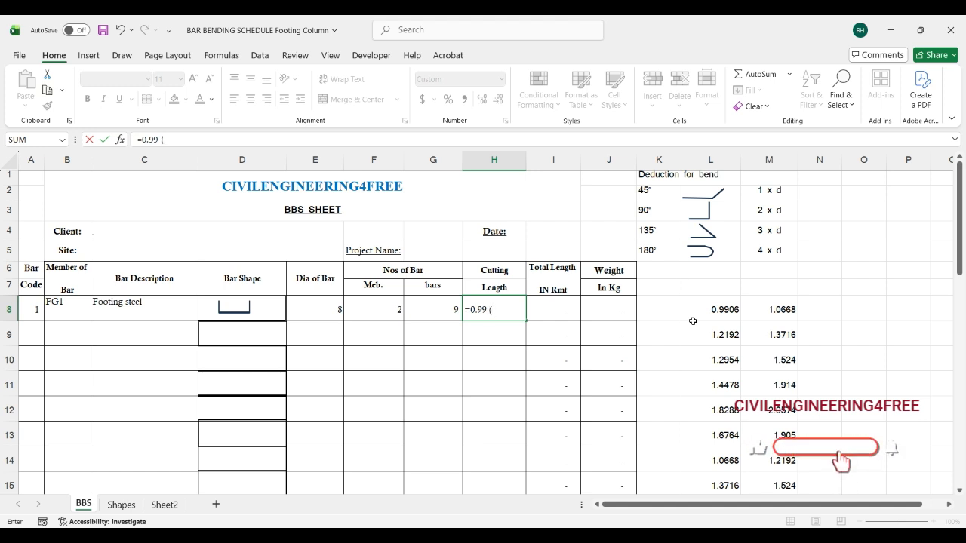
type("2*")
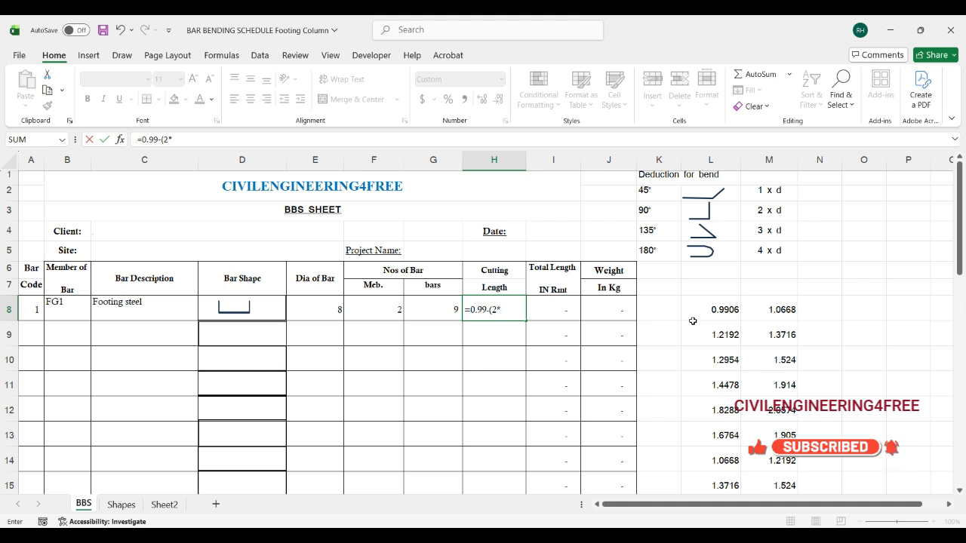
type("0.05")
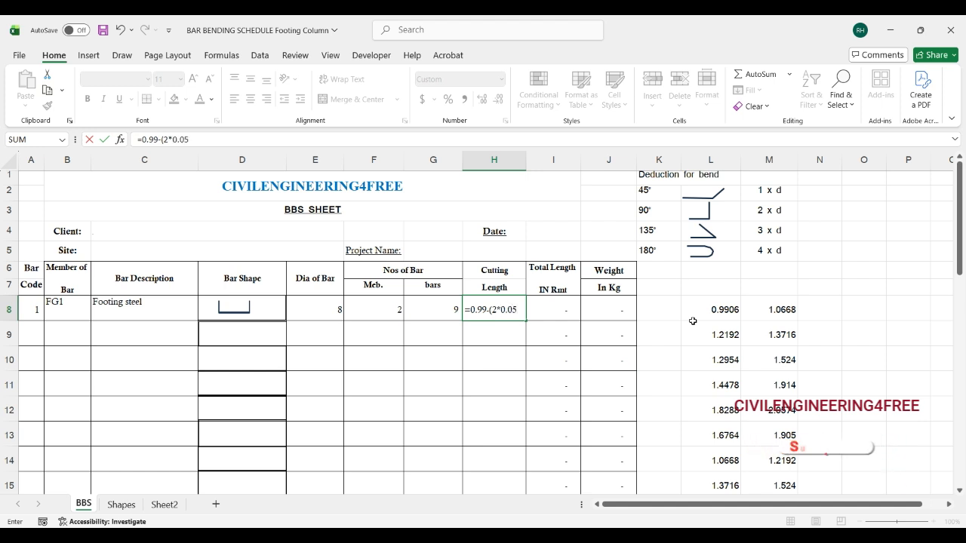
type(")-(2*2")
type("*0.008")
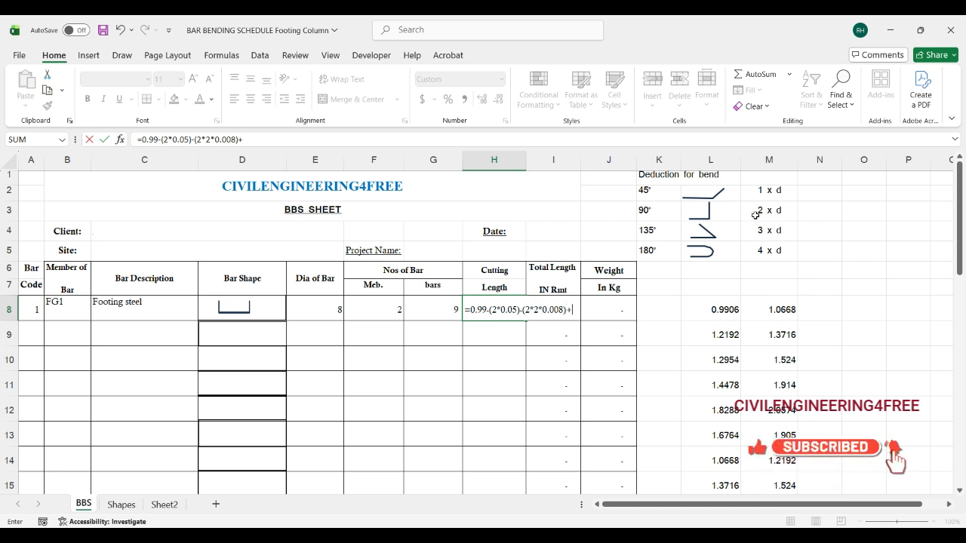
type("+(2")
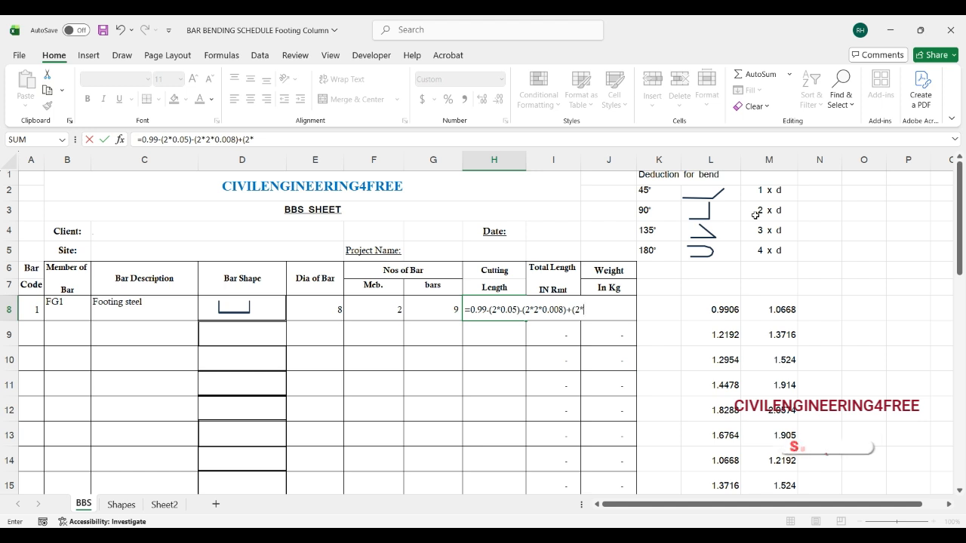
type("*")
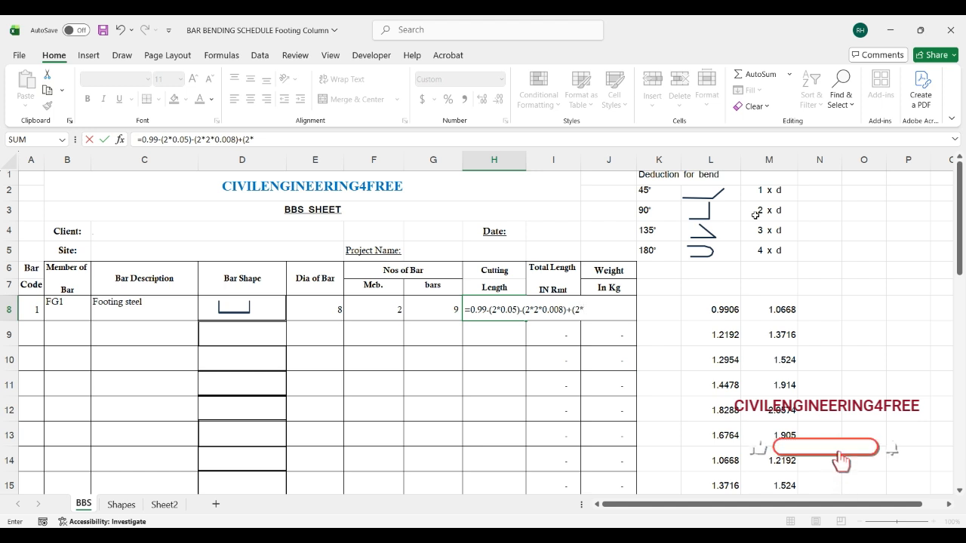
type("0.15")
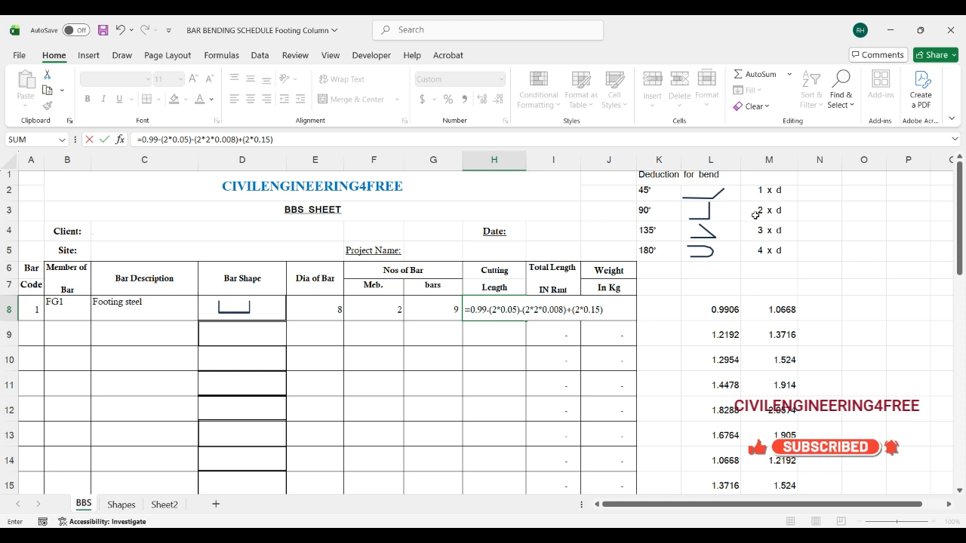
key("Return")
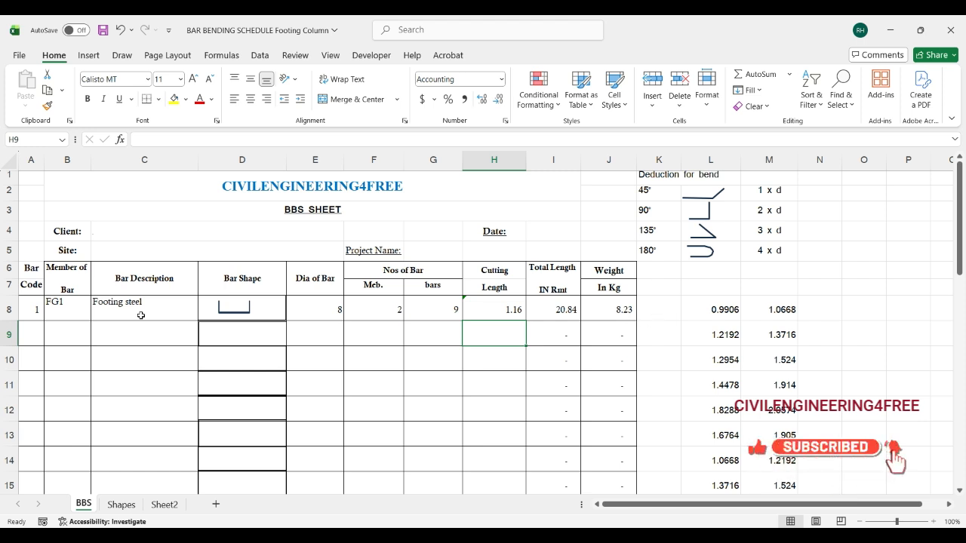
Step: Change the bar description in cell C8 to "Footing steel Short bar" and enter "Long bar" in cell C9
left_click(167, 307)
left_click(219, 139)
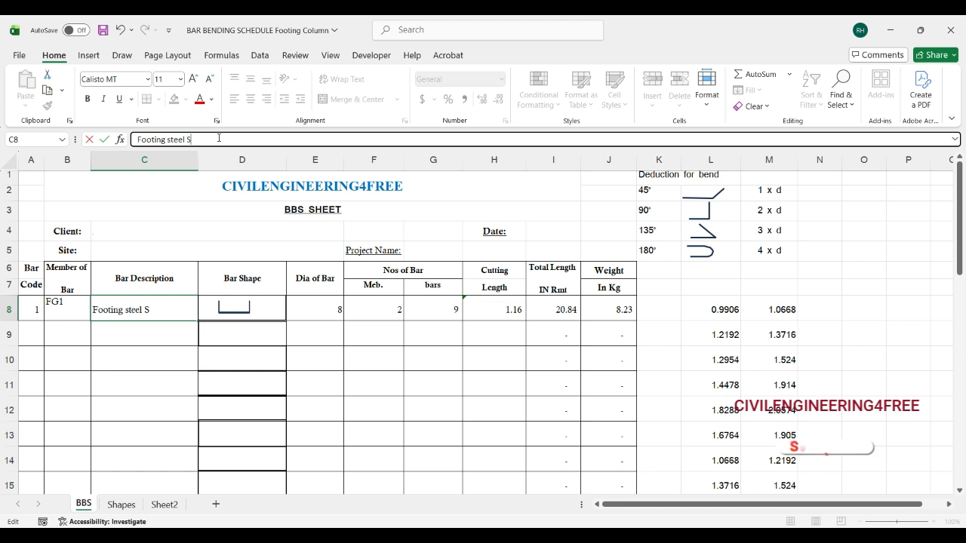
type("Shor")
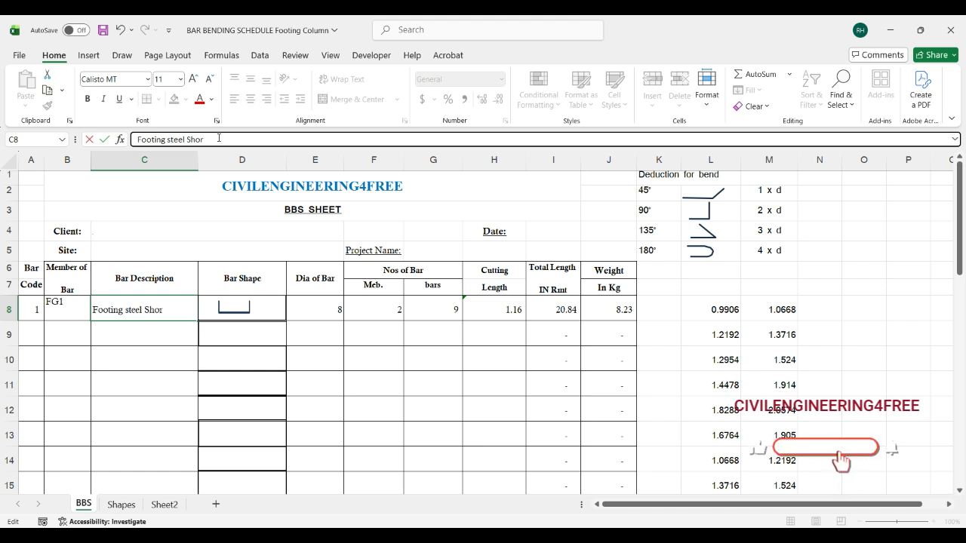
type("t bar")
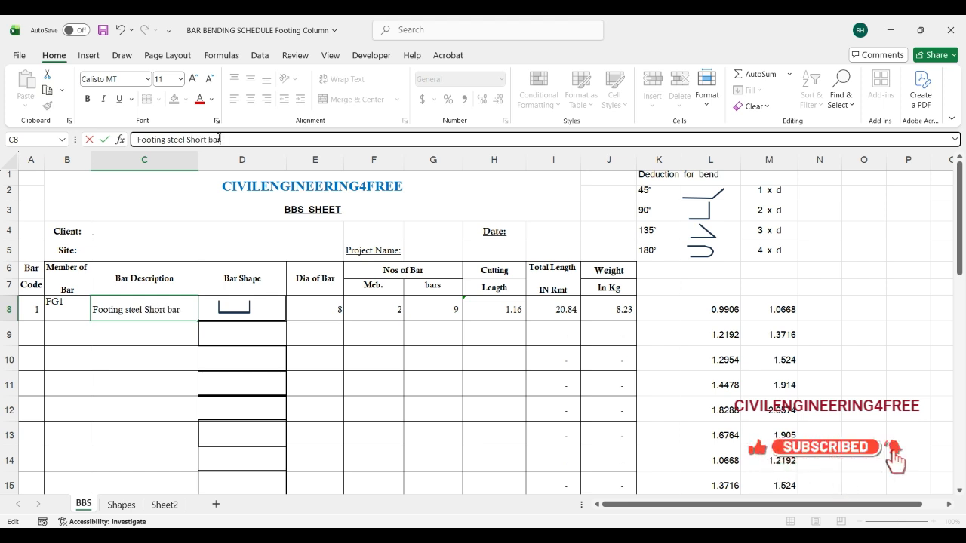
key("Return")
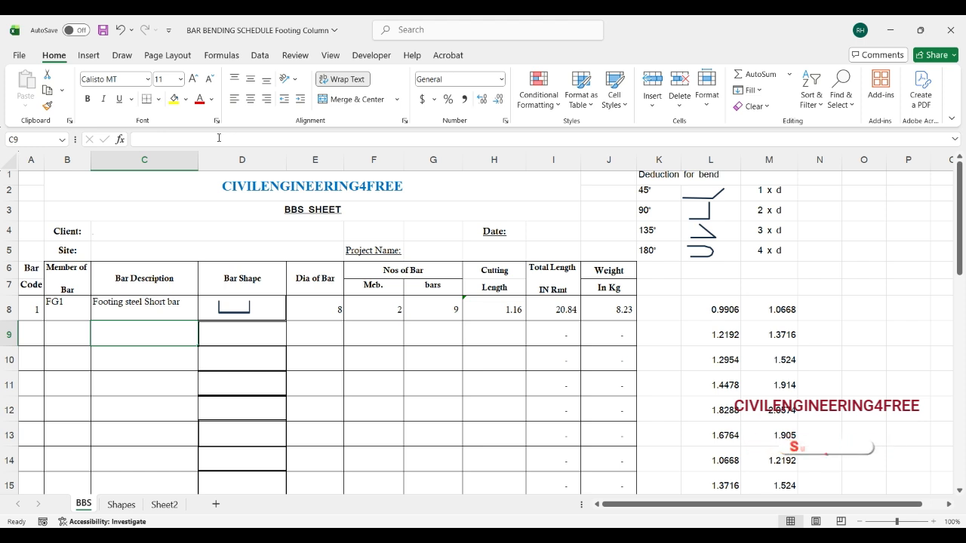
type("Lo")
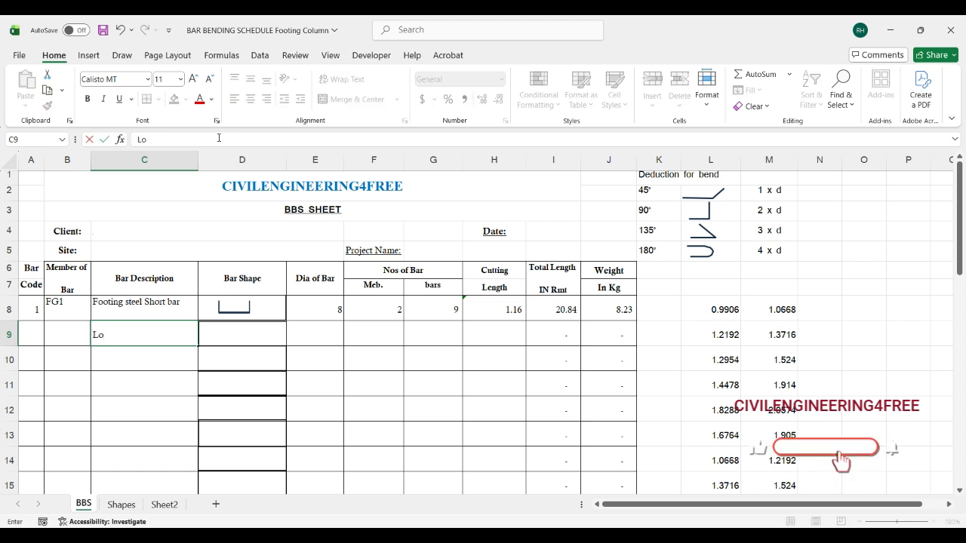
type("ng b")
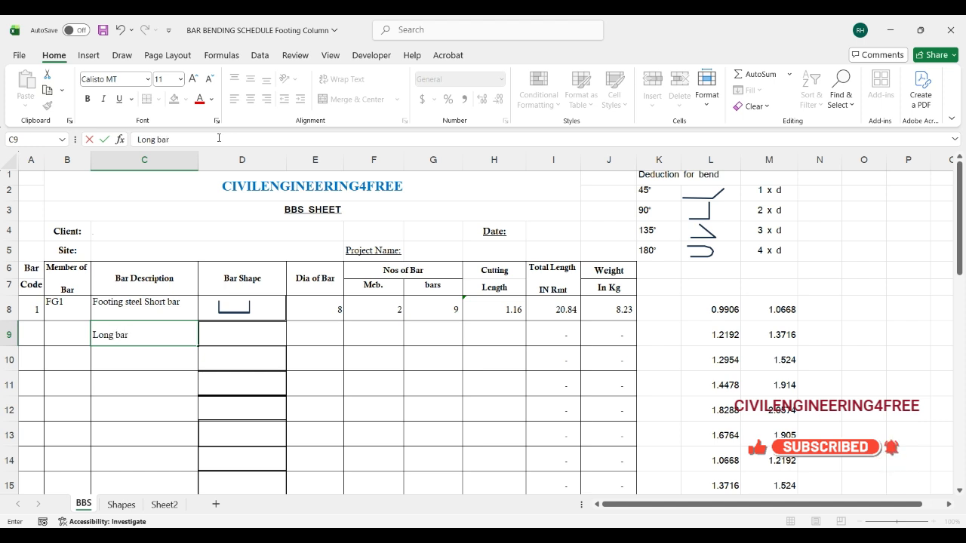
type("ar")
key("Return")
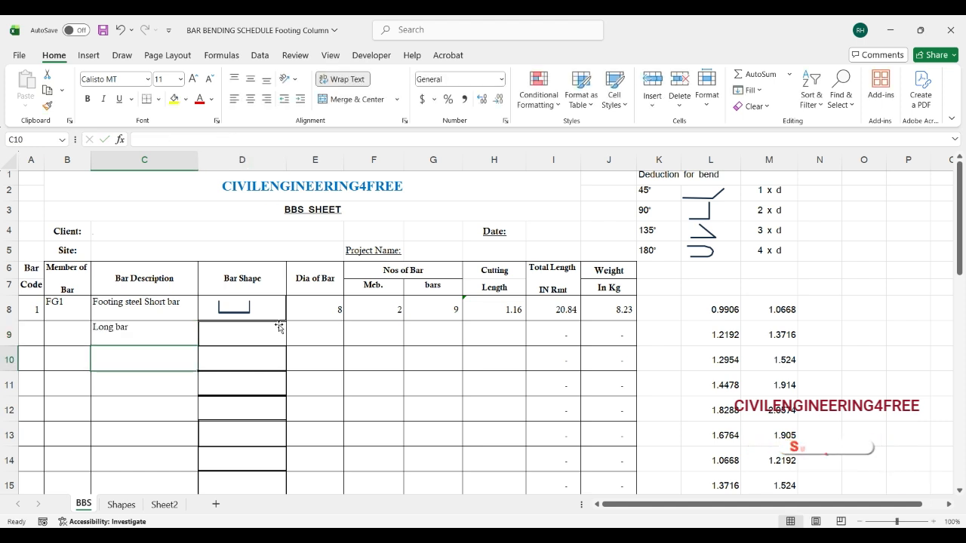
Step: Fill the long bar's row 9 with bar code 1, bar diameter 8 and 2 members
left_click(28, 326)
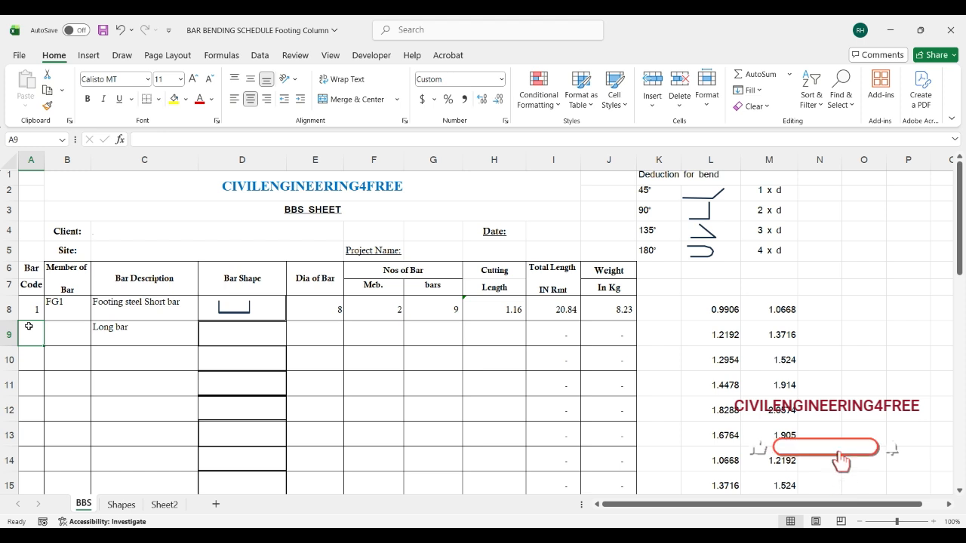
type("1")
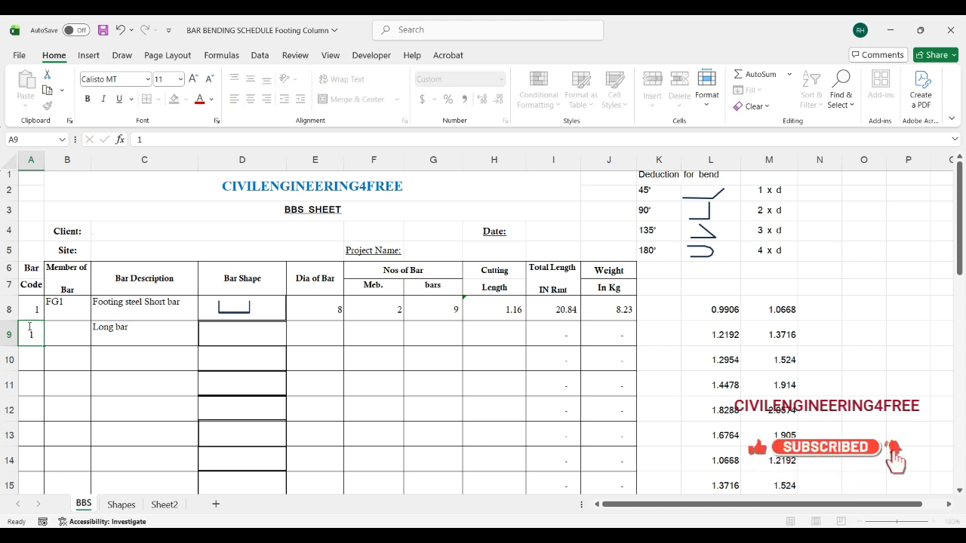
key("Tab")
key("Tab")
key("Tab")
key("Tab")
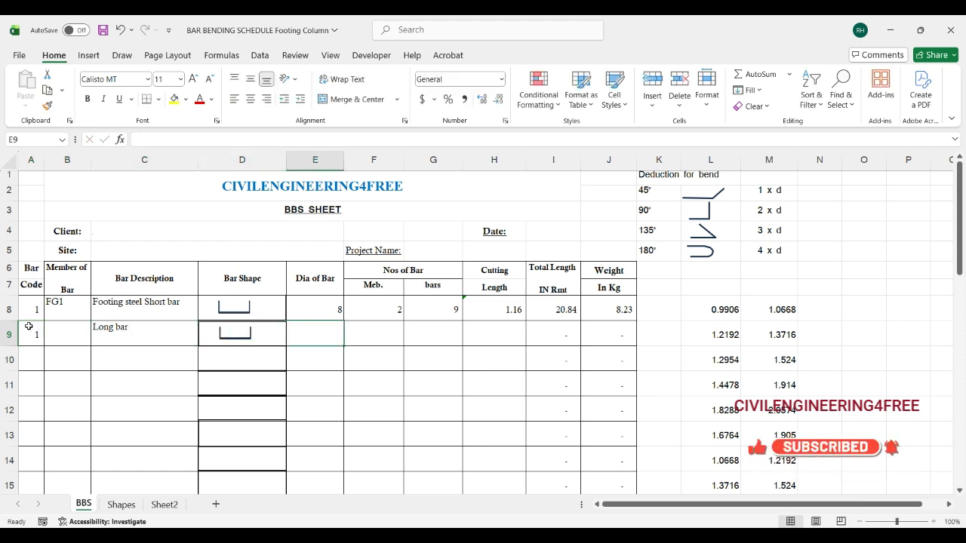
type("8")
key("Tab")
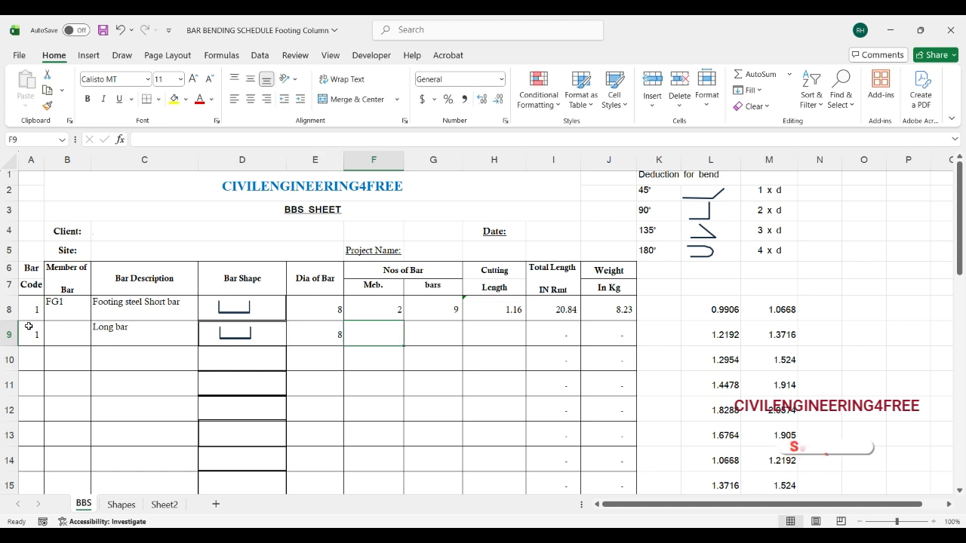
type("2")
key("Tab")
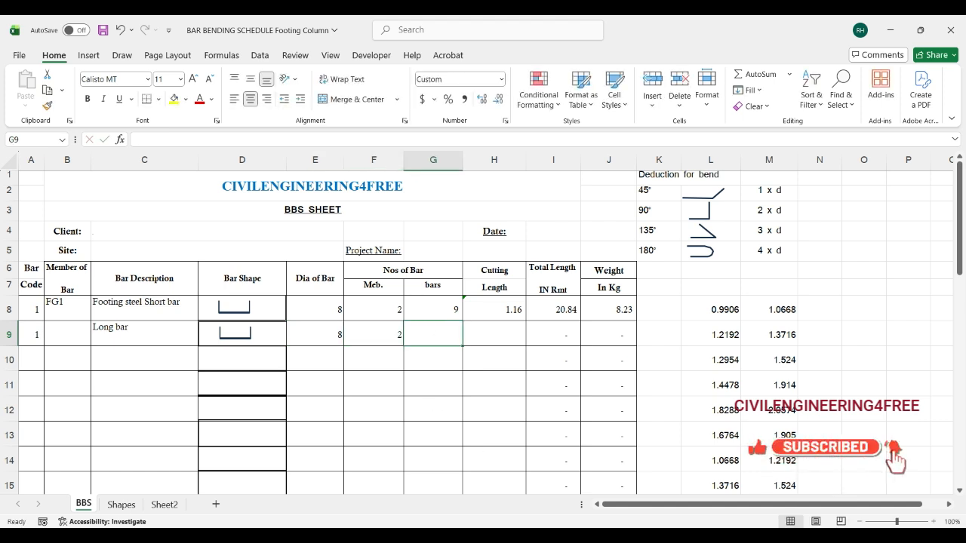
Step: Check FG1's bars parallel to the long side in Schedule.pdf and enter 8 bars in cell G9 of the Excel BBS sheet
mouse_move(650, 536)
left_click(542, 505)
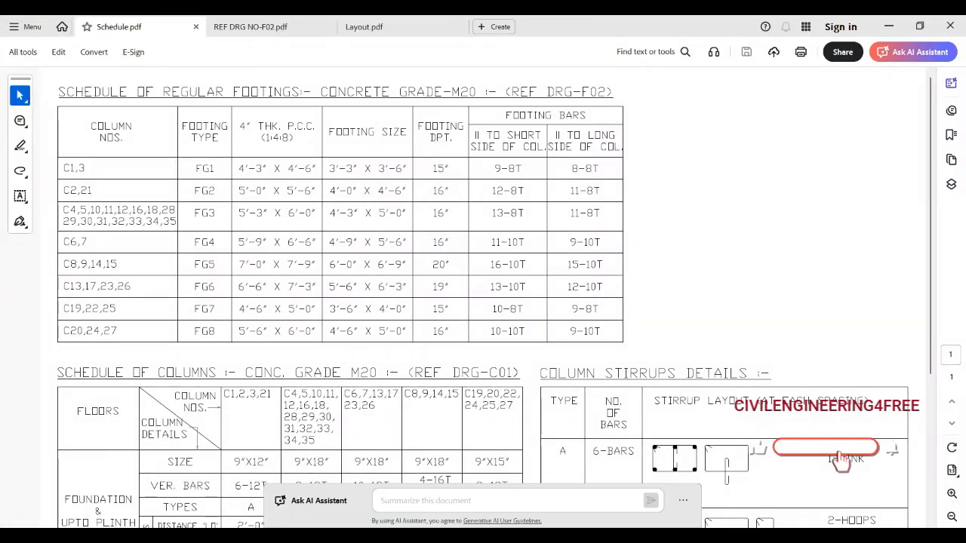
mouse_move(650, 536)
left_click(667, 520)
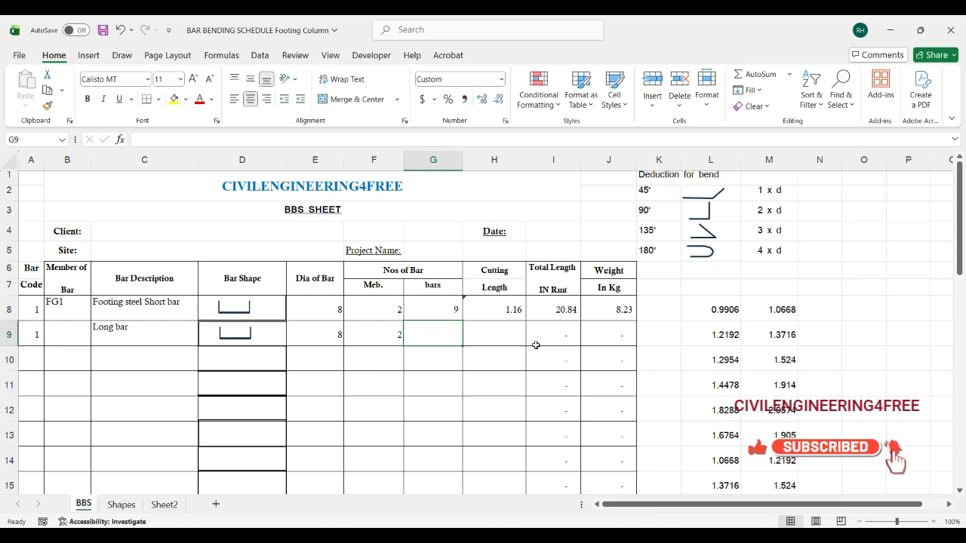
type("8")
key("Tab")
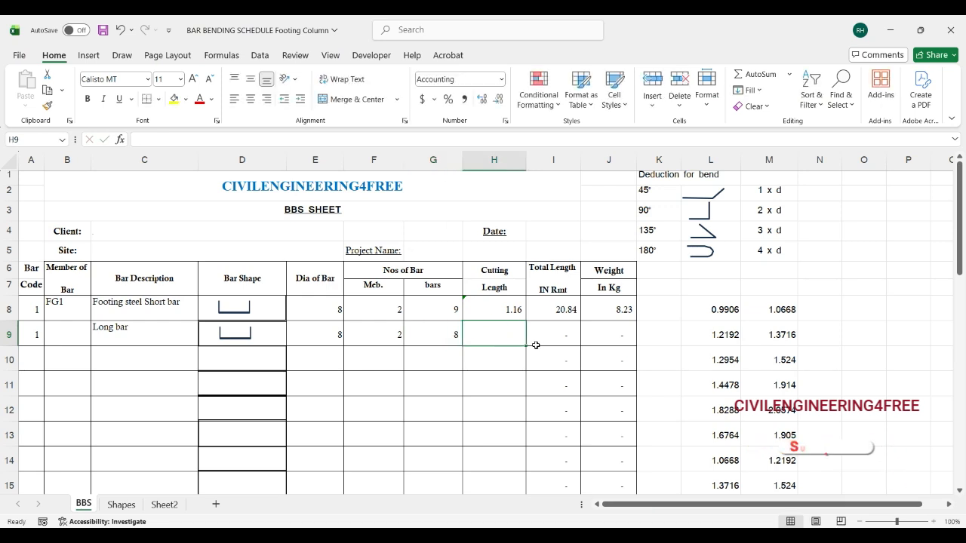
Step: Enter =1.06-(2*0.05)-(2*2*0.008)+(2*0.15) as FG1's long bar cutting length in cell H9
type("=")
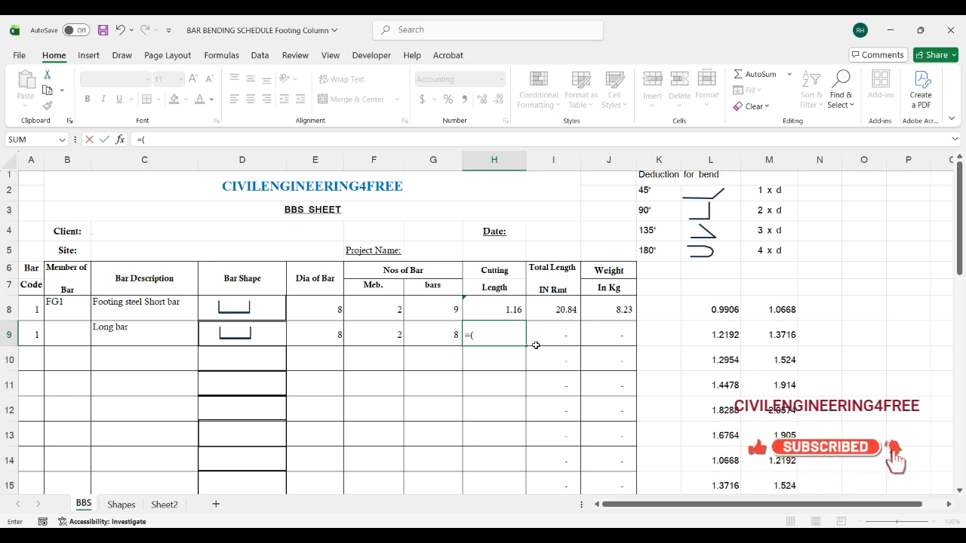
type("(")
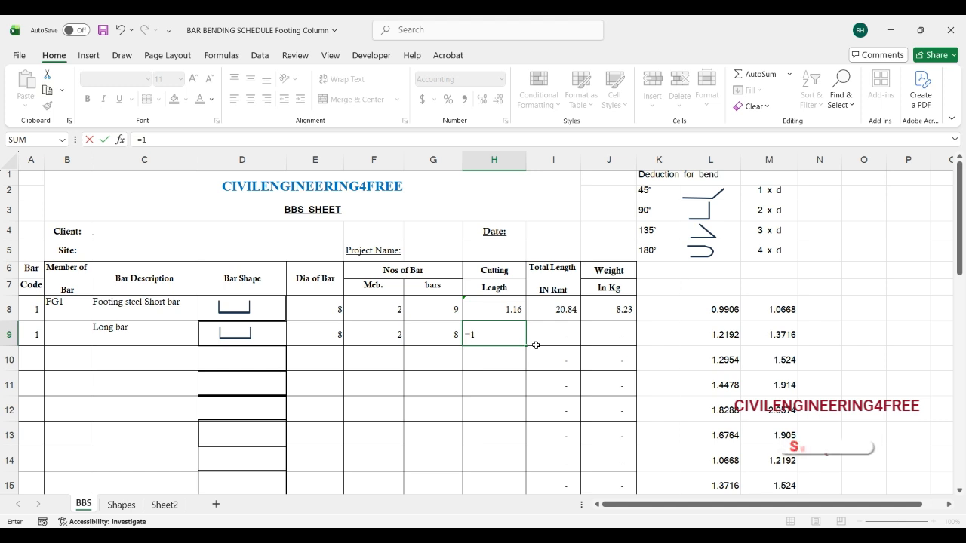
type("1.06")
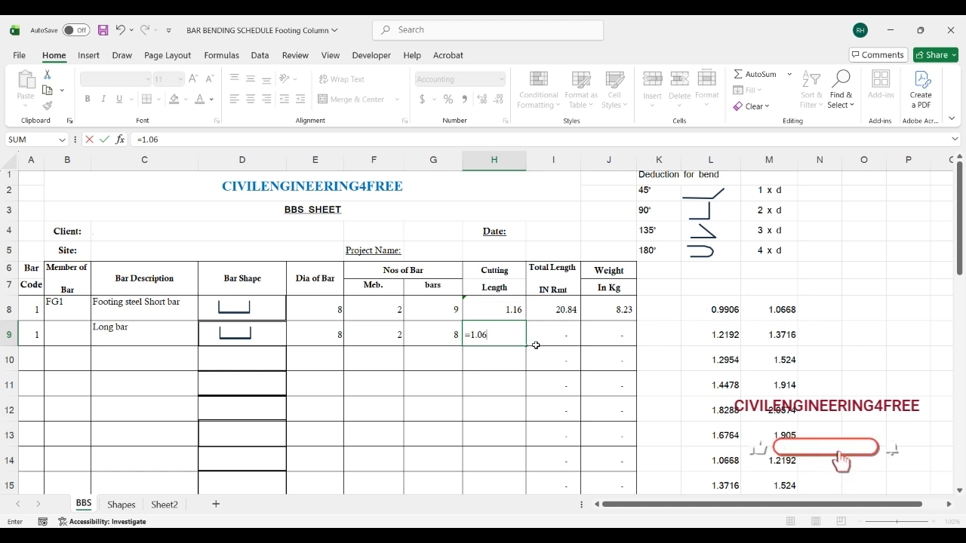
type("-(2*0.0")
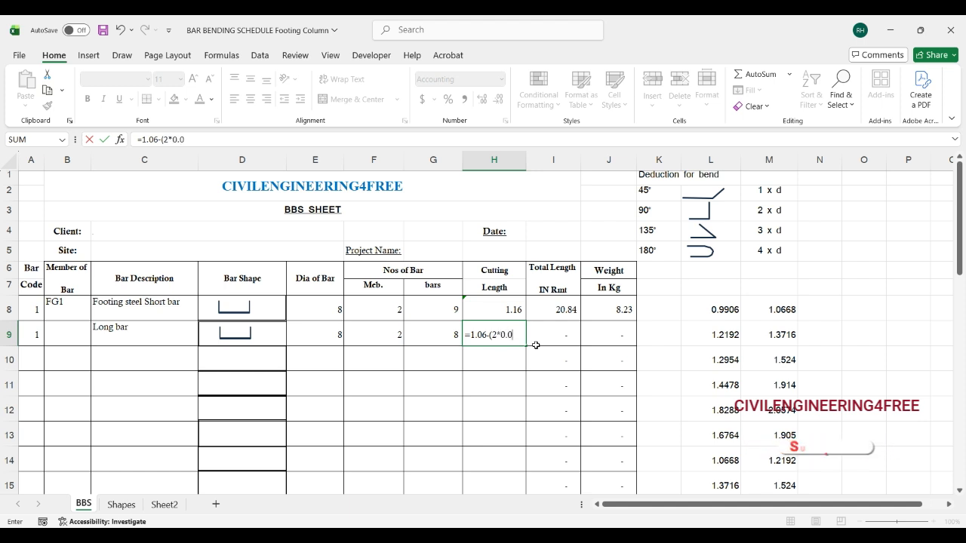
type("5)-")
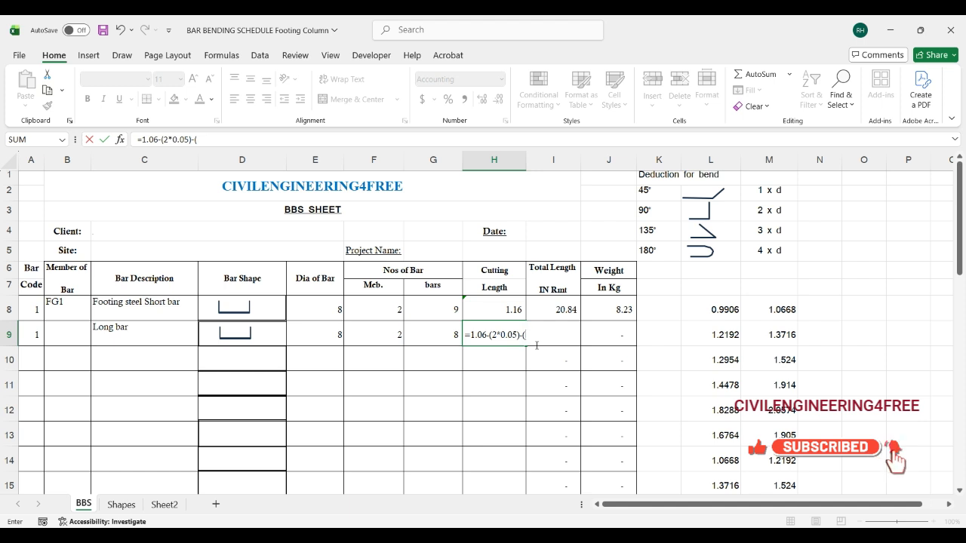
type("(2*2")
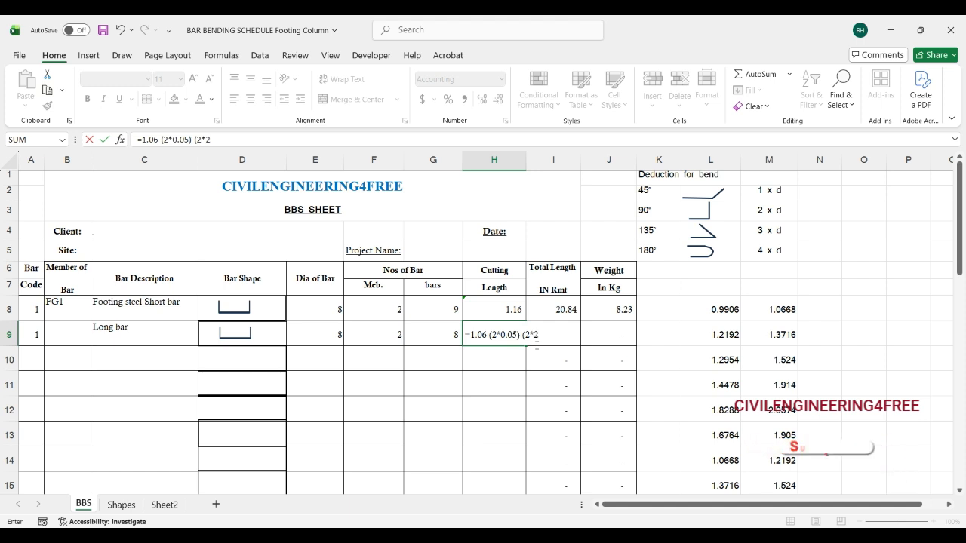
type("*0.0")
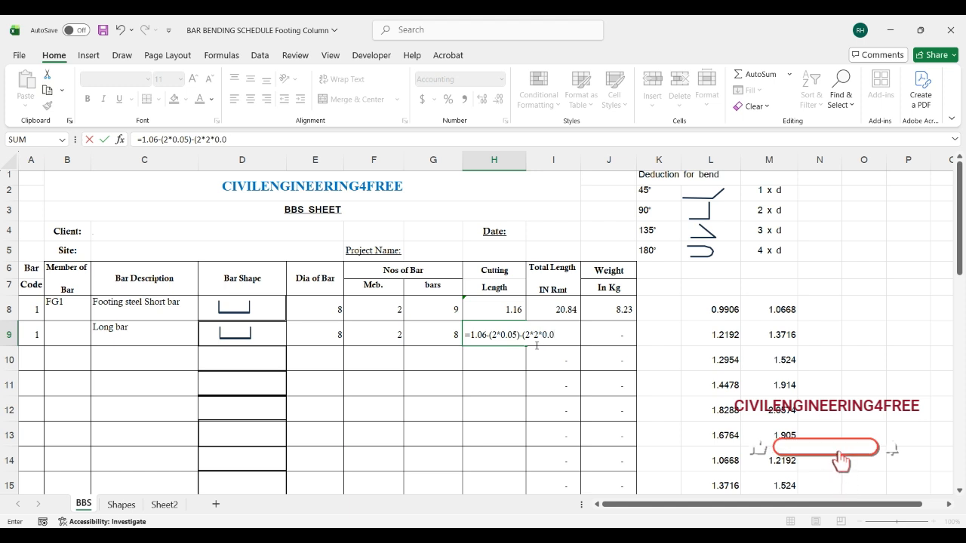
type("08)")
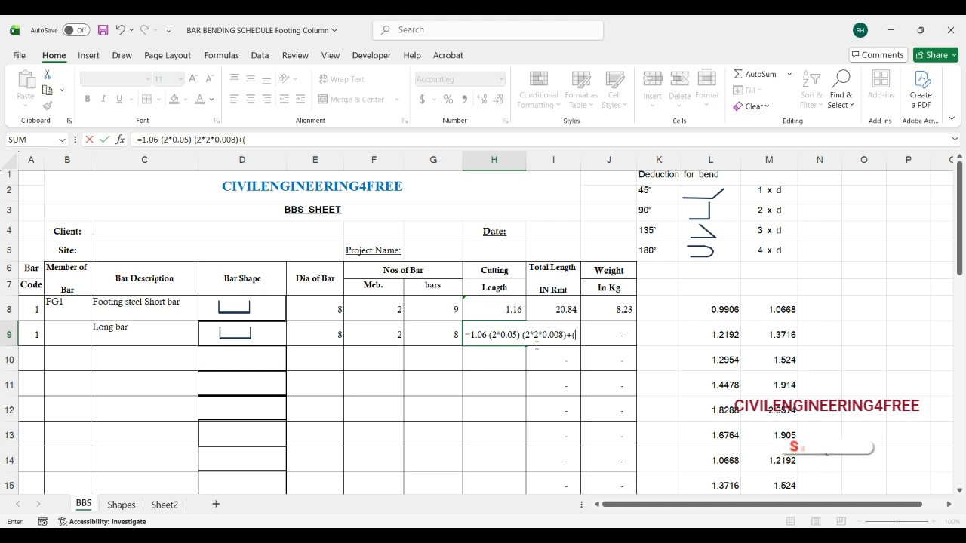
type("+(")
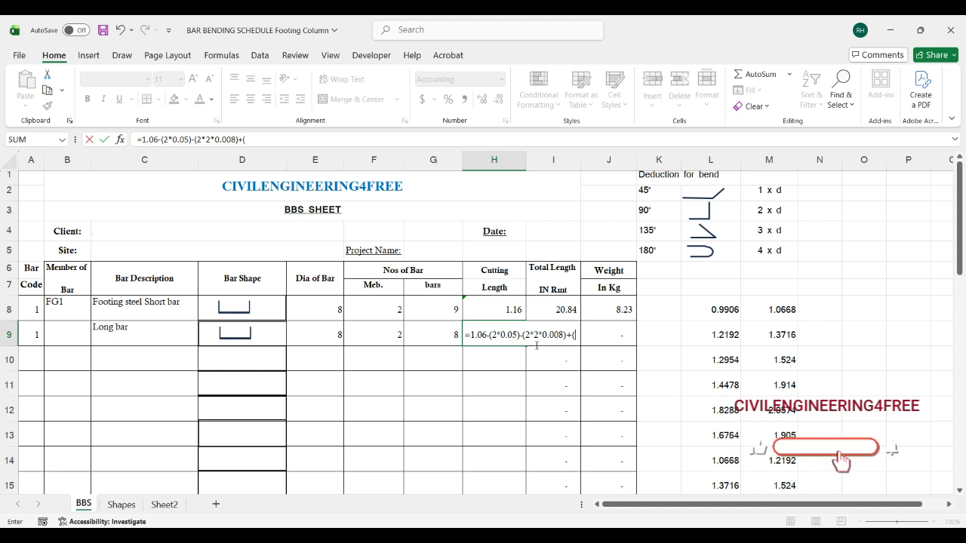
type("2*0.15")
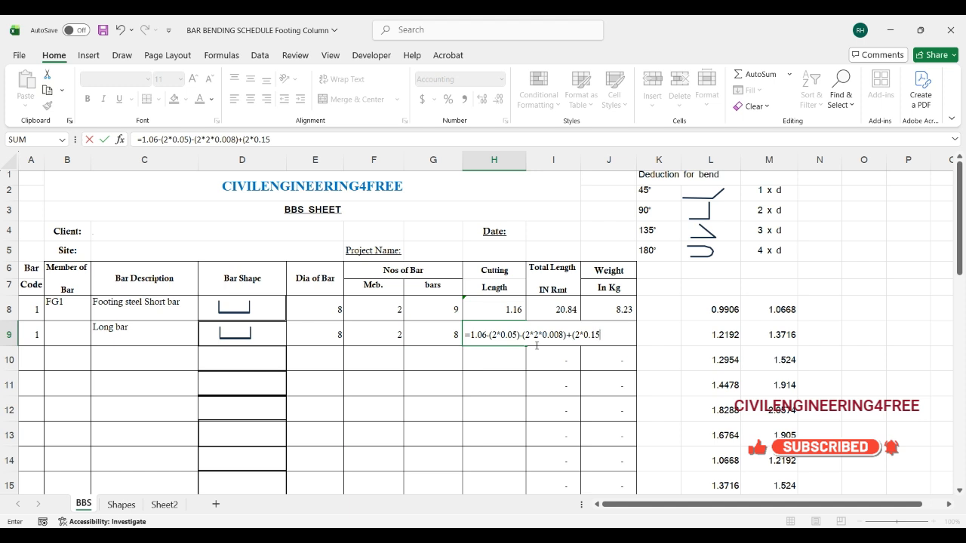
type(")")
key("Return")
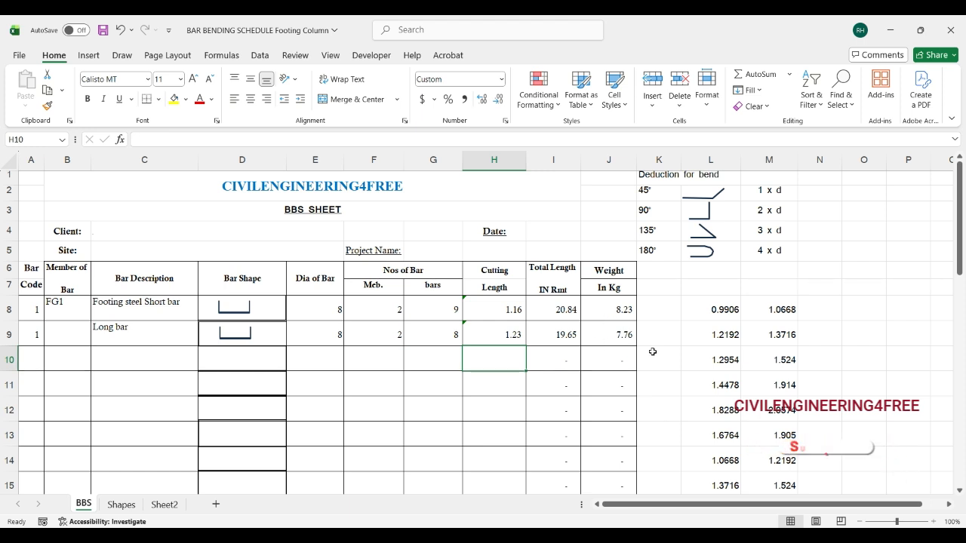
Step: Review the weights of FG1's short and long bars and the steel totals by diameter below the schedule
left_click_drag(600, 306, 600, 329)
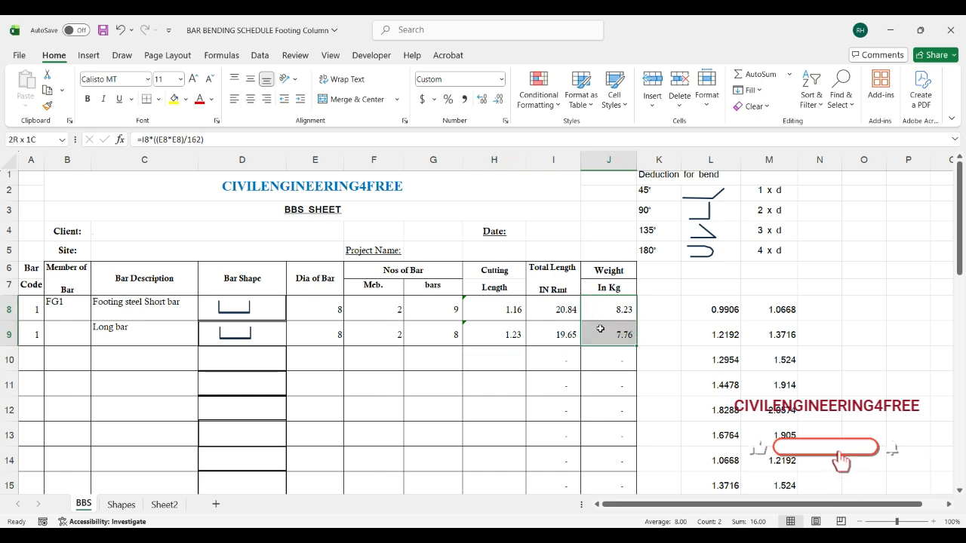
left_click(665, 408)
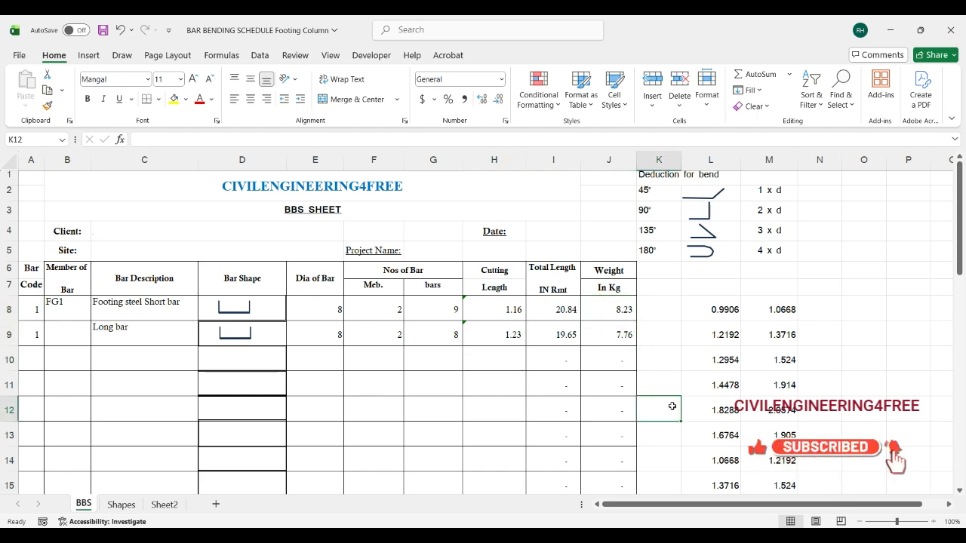
scroll(662, 393, "down", 3)
scroll(662, 393, "down", 8)
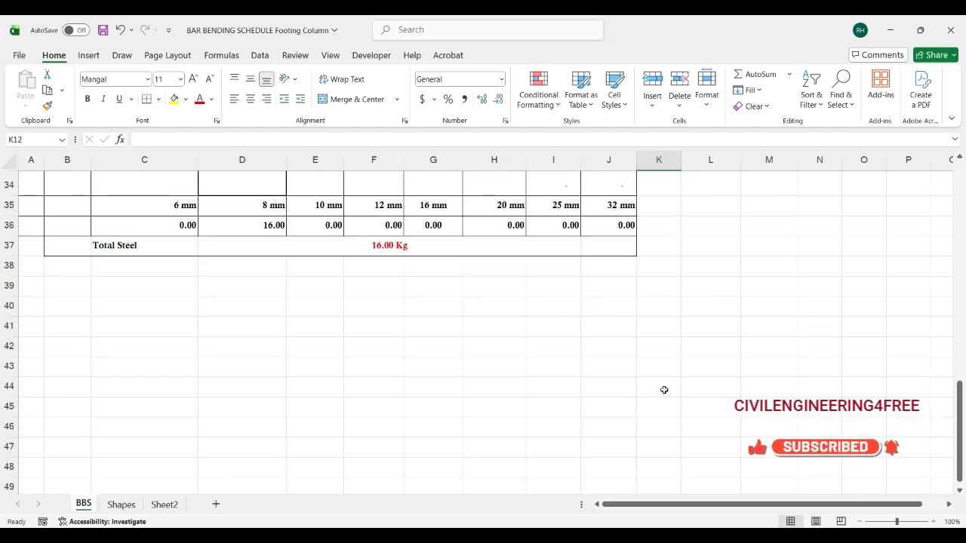
scroll(355, 355, "up", 1)
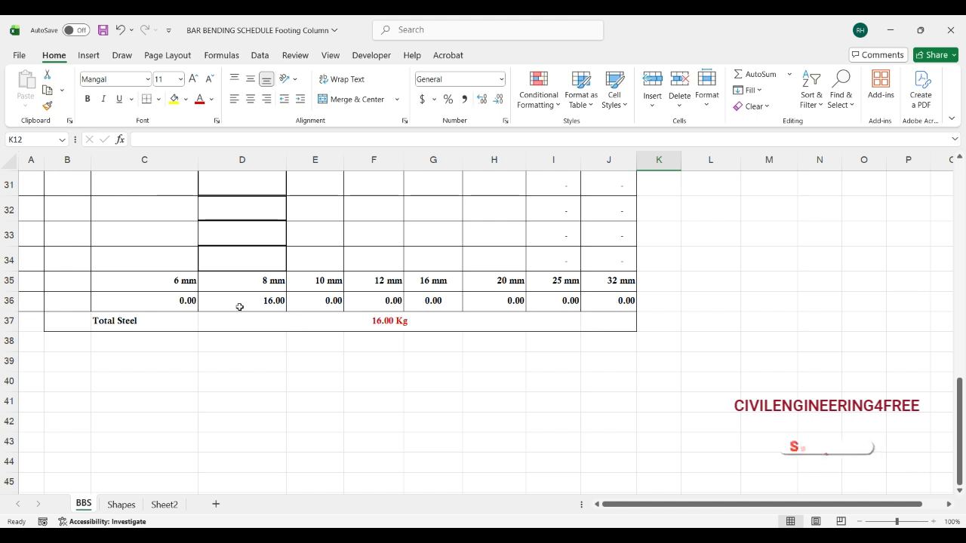
scroll(255, 336, "up", 10)
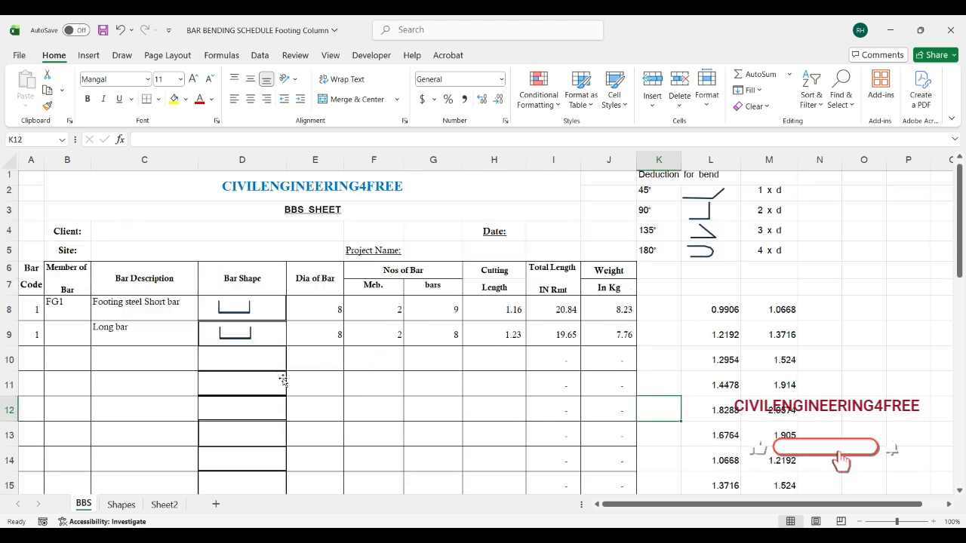
Step: Check the next footing type in Schedule.pdf and enter FG2 as the member in cell B10 of the Excel BBS sheet
left_click(58, 361)
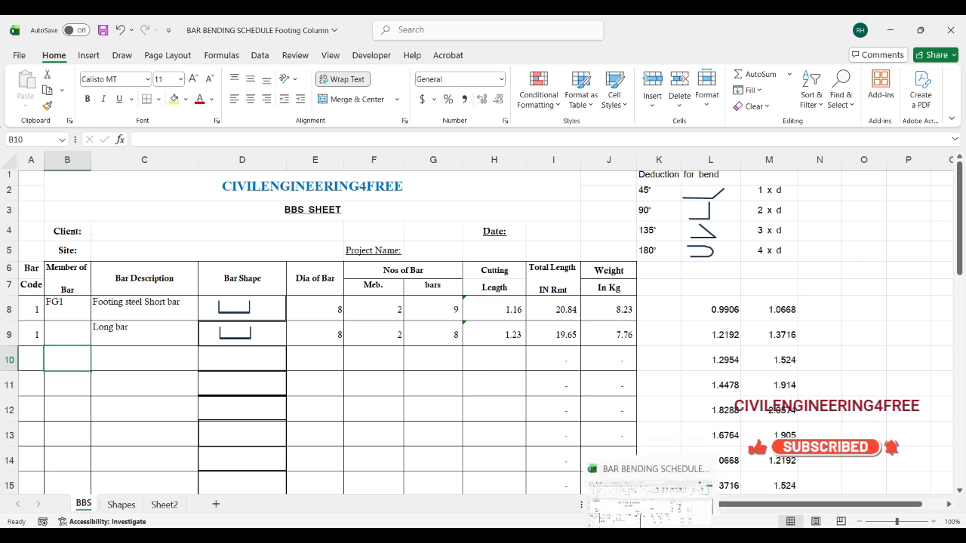
left_click(575, 480)
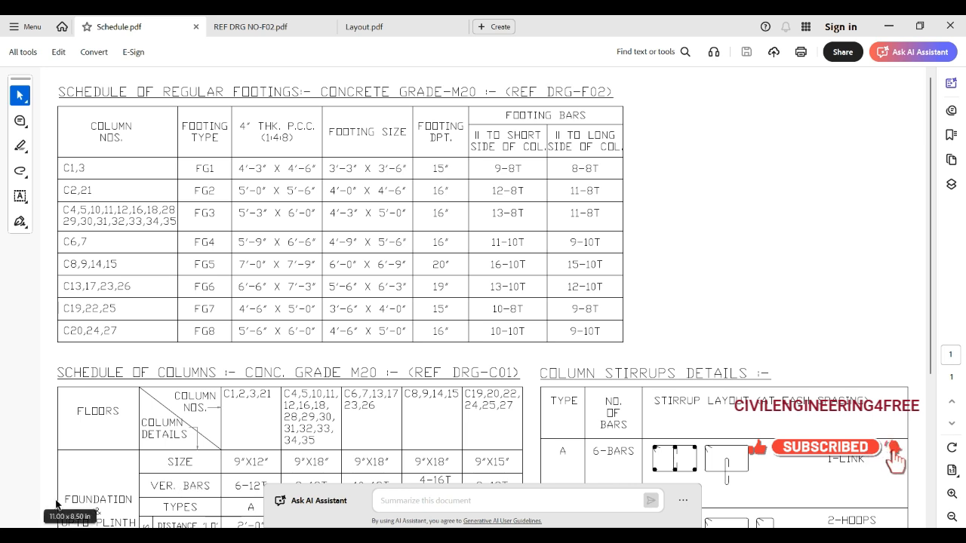
mouse_move(651, 536)
left_click(642, 491)
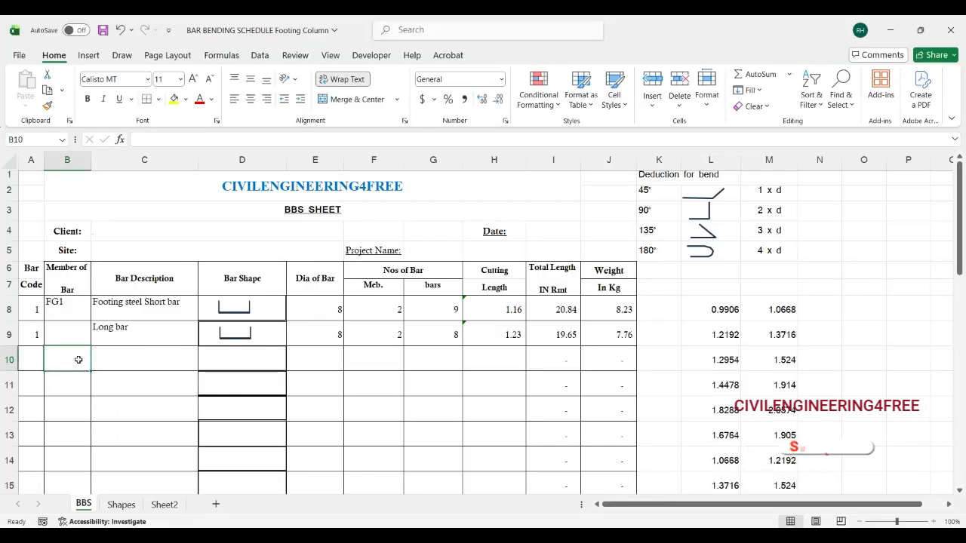
type("FG1")
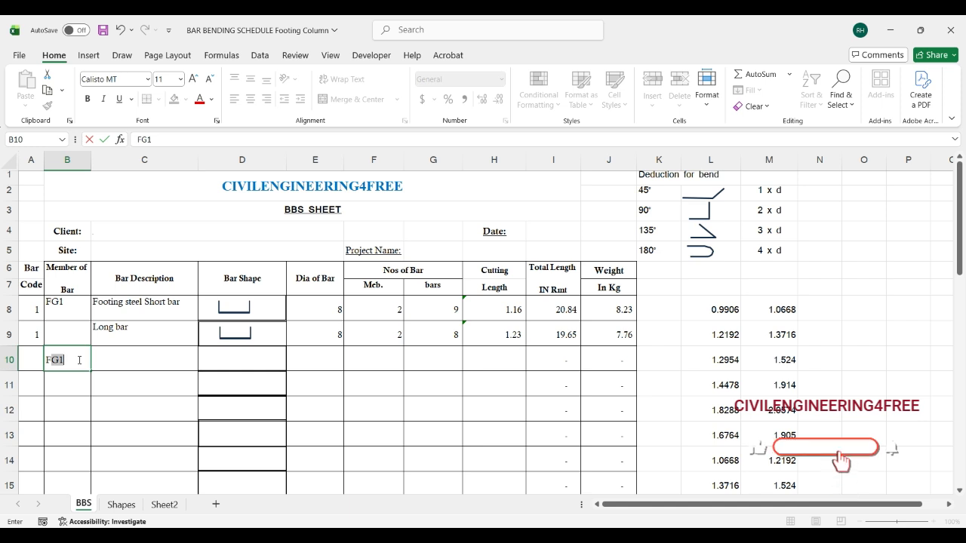
key("BackSpace")
type("2")
key("Return")
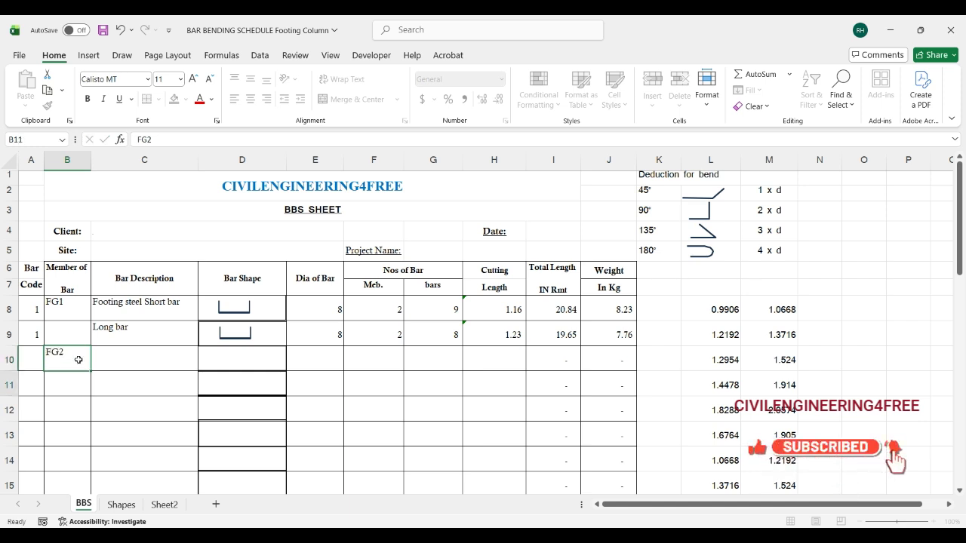
Step: Describe FG2's row 10 as "Short bar" and enter bar code 1 in cell A10
left_click(101, 361)
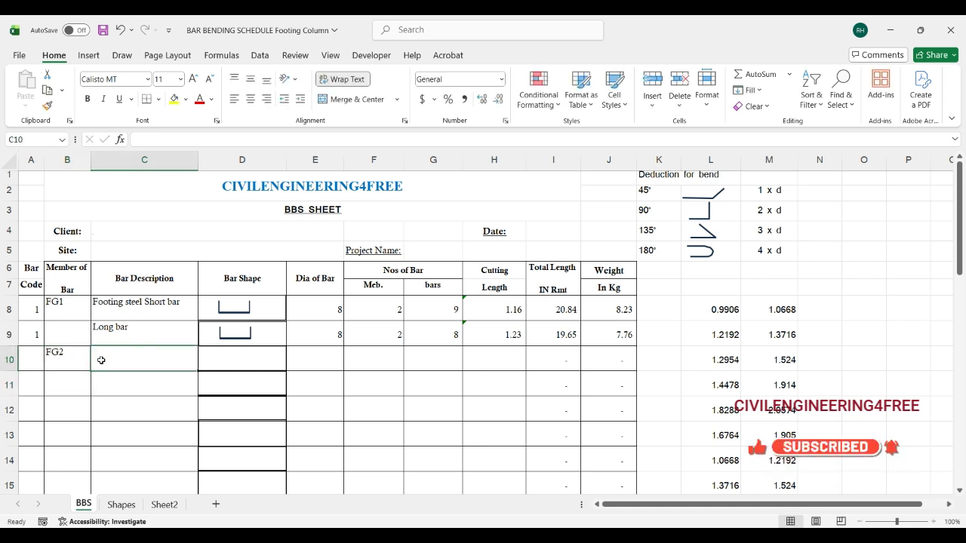
type("Sho")
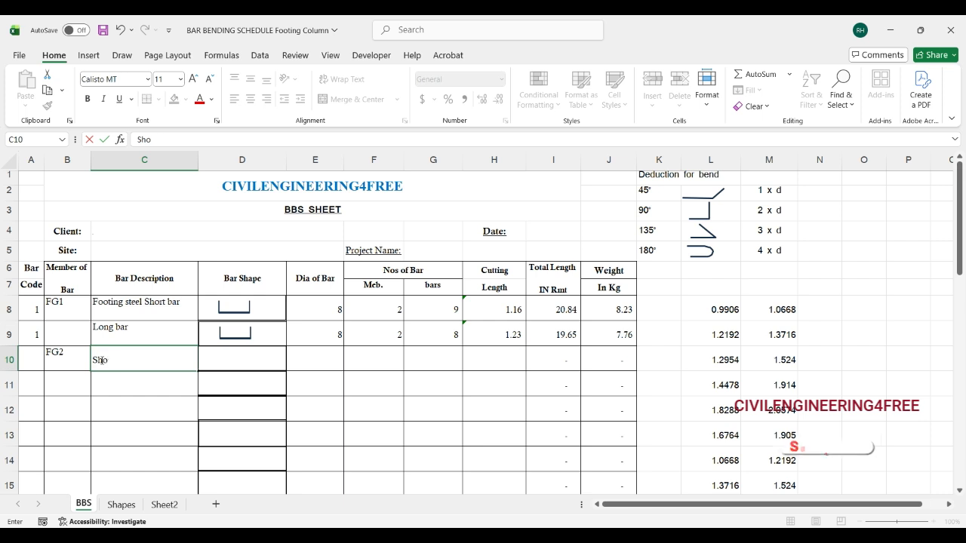
type("rt bar")
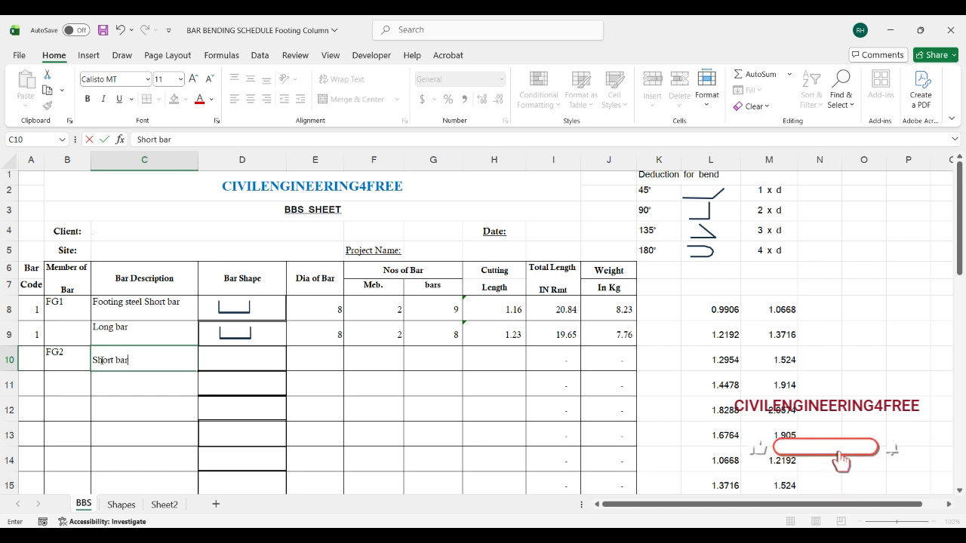
key("Return")
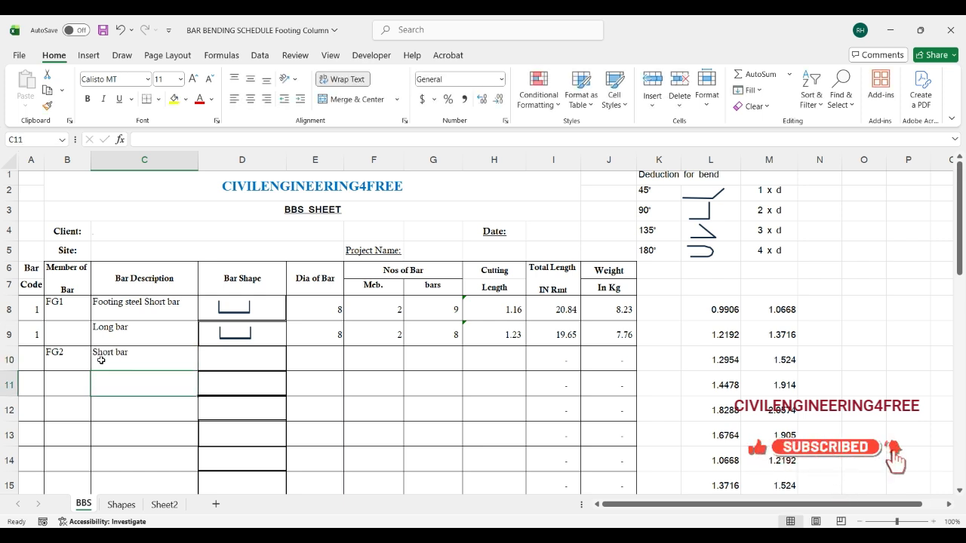
left_click(24, 350)
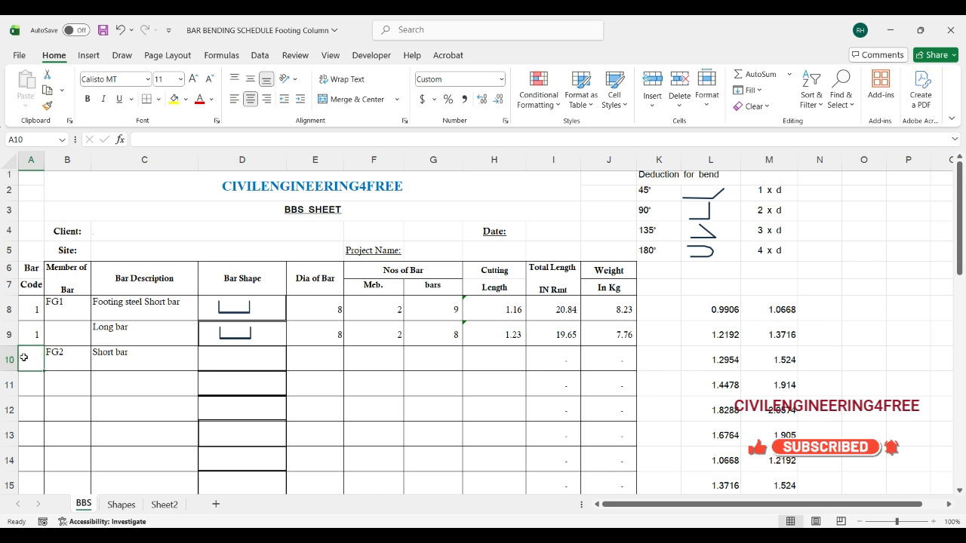
type("1")
key("Tab")
Step: Check FG2's bar diameter in Schedule.pdf and enter 8 in cell E10 of the Excel BBS sheet
key("Tab")
key("Tab")
key("Tab")
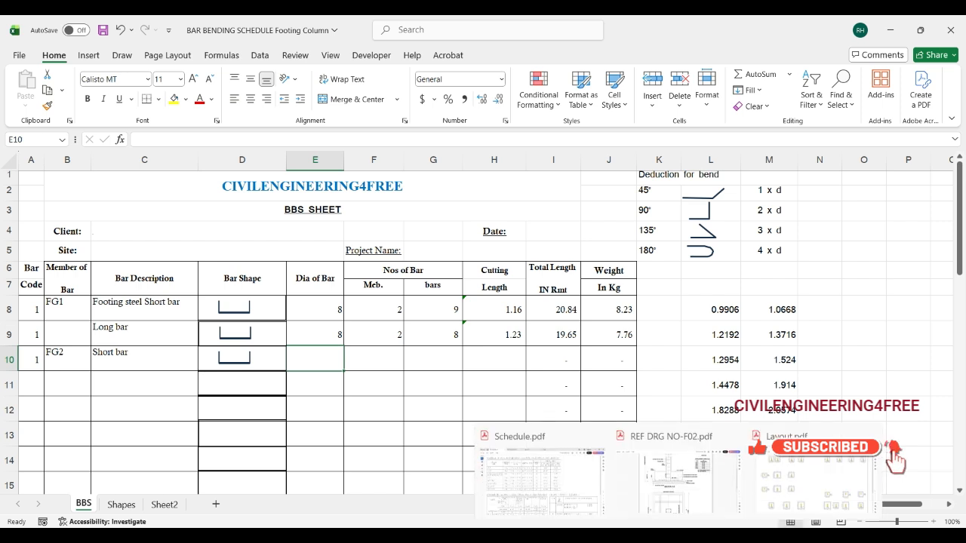
left_click(562, 472)
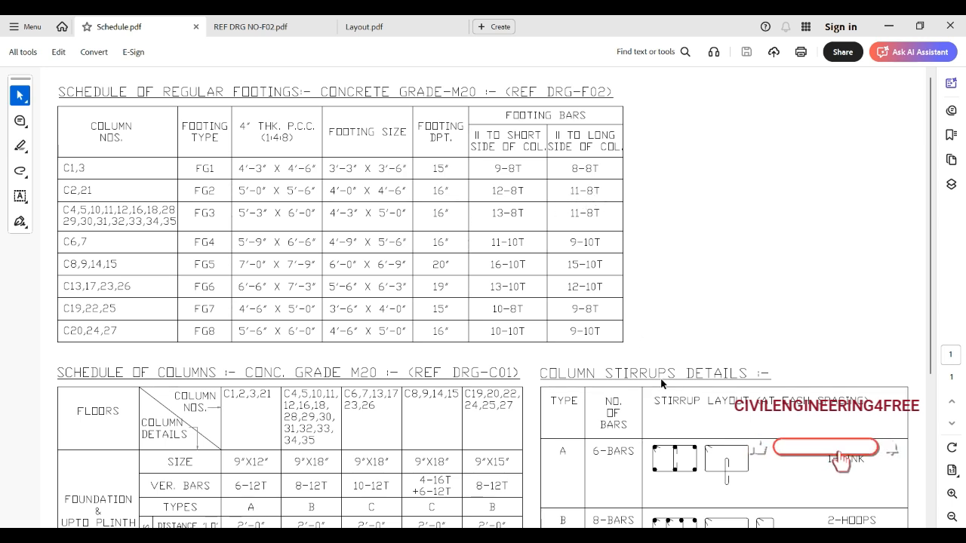
mouse_move(650, 536)
left_click(617, 494)
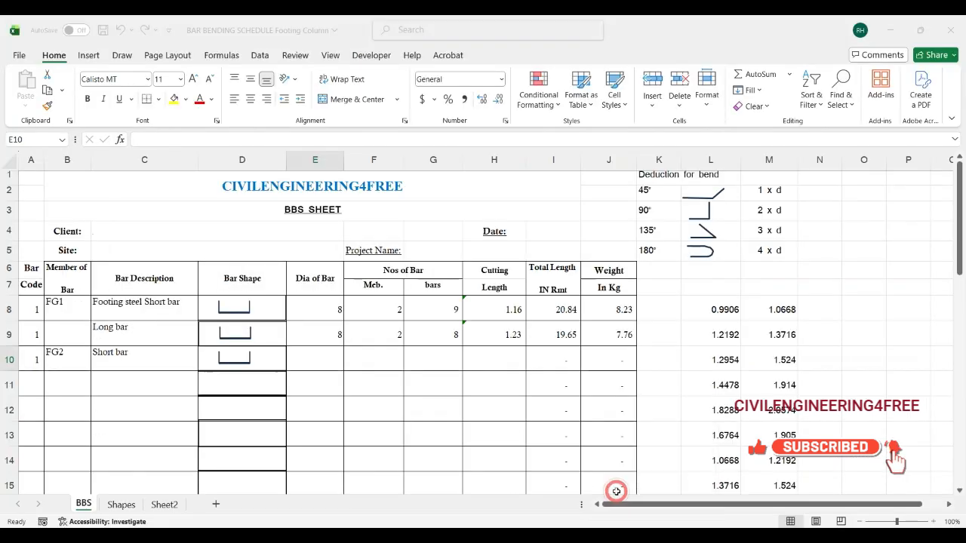
type("8")
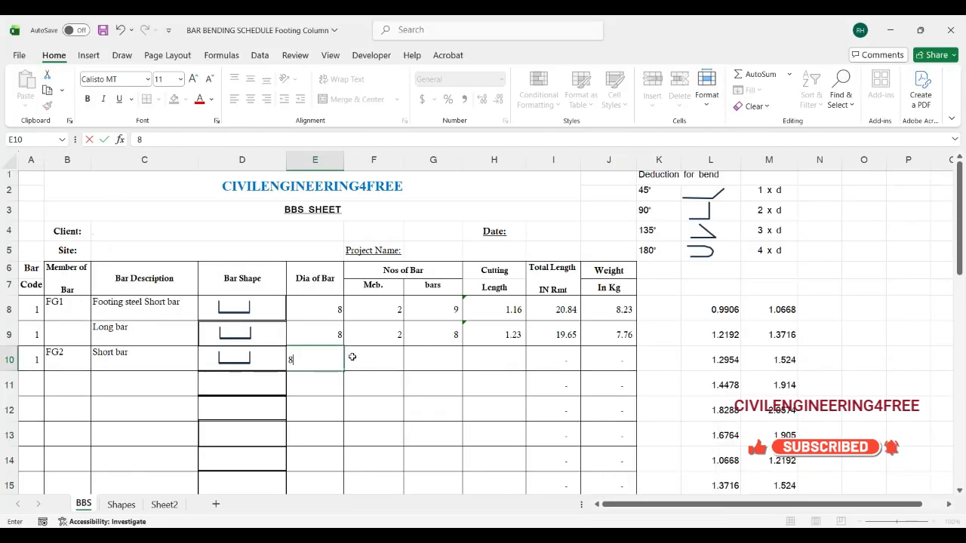
left_click(351, 357)
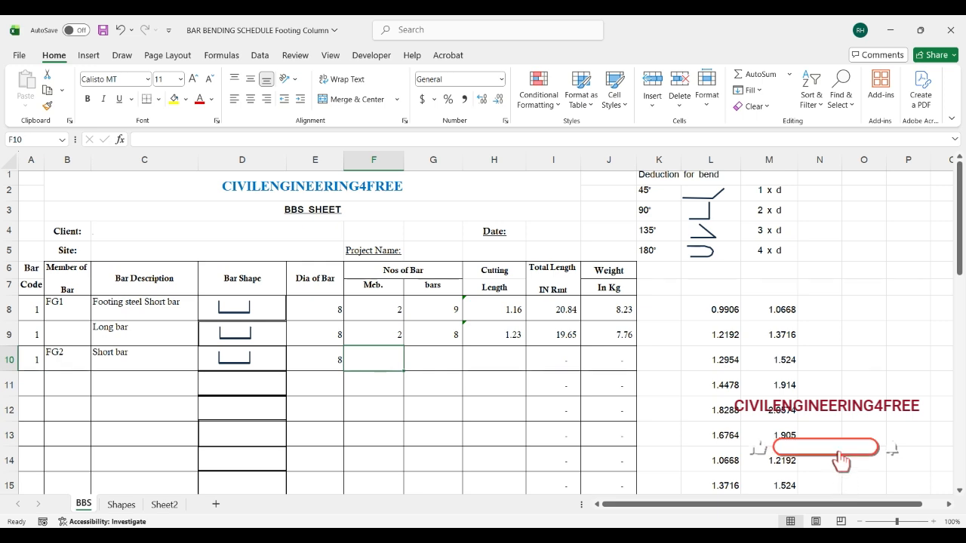
Step: Check FG2's number of footings in Schedule.pdf and enter 2 members in cell F10 of the Excel BBS sheet
mouse_move(678, 536)
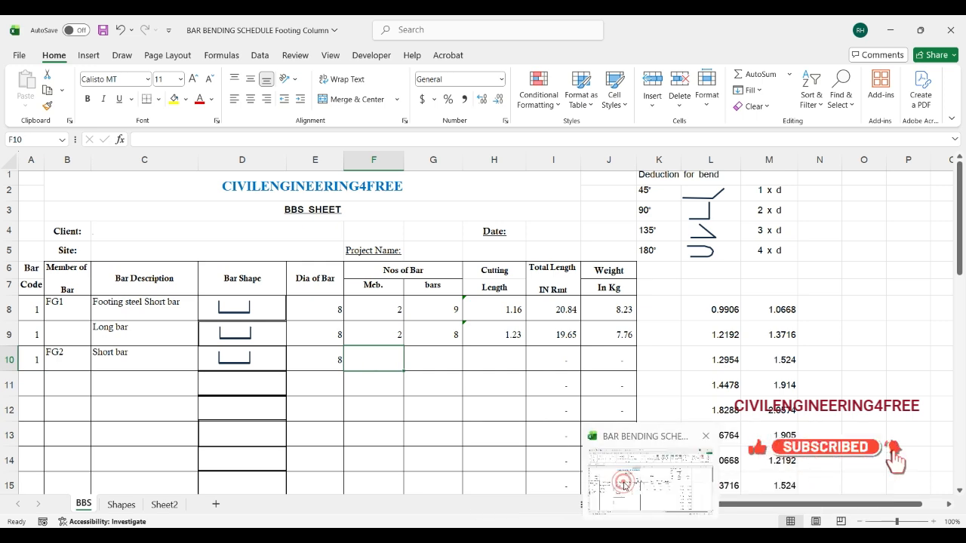
left_click(539, 472)
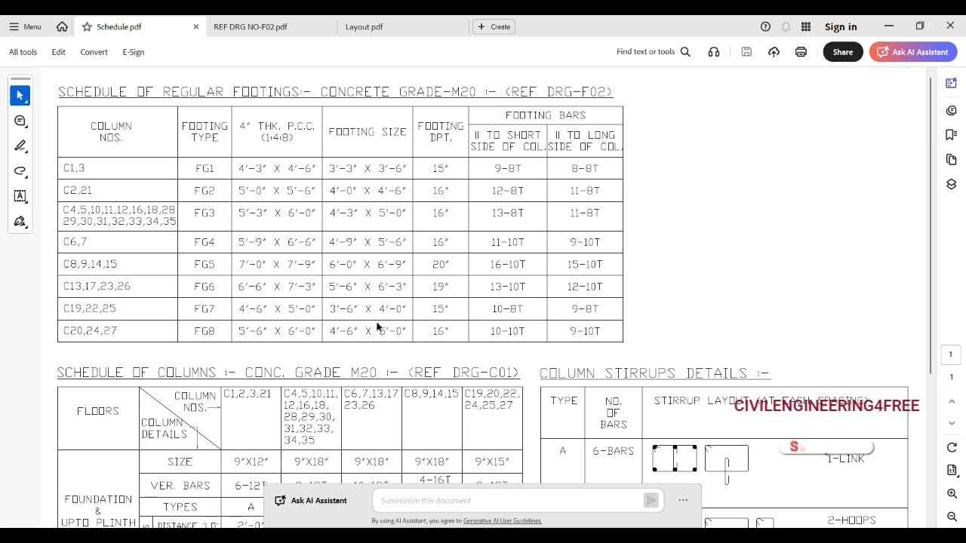
mouse_move(652, 536)
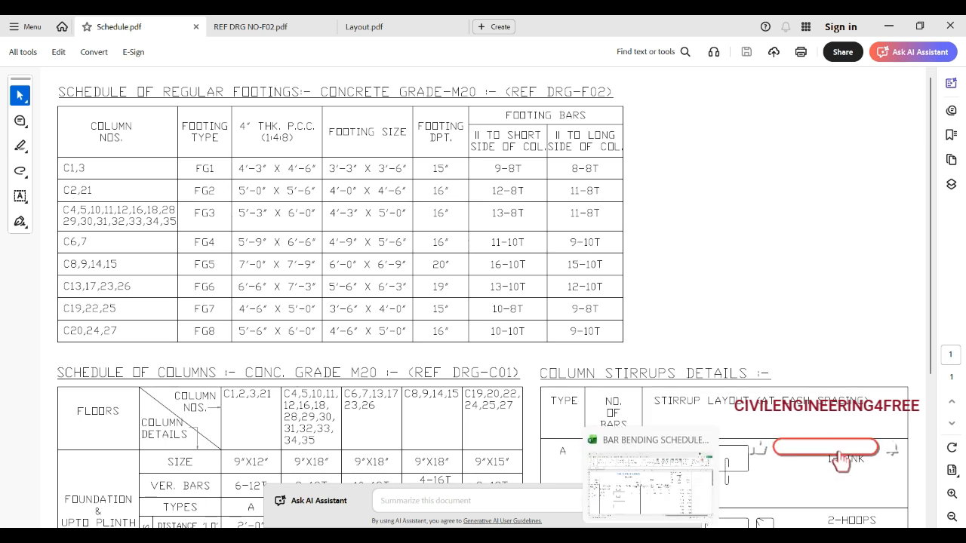
left_click(638, 489)
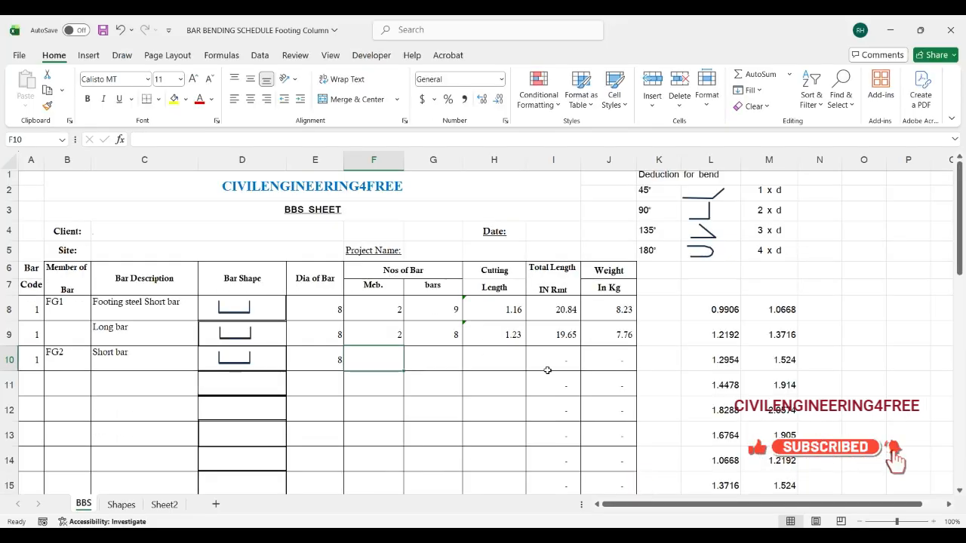
type("2")
key("Tab")
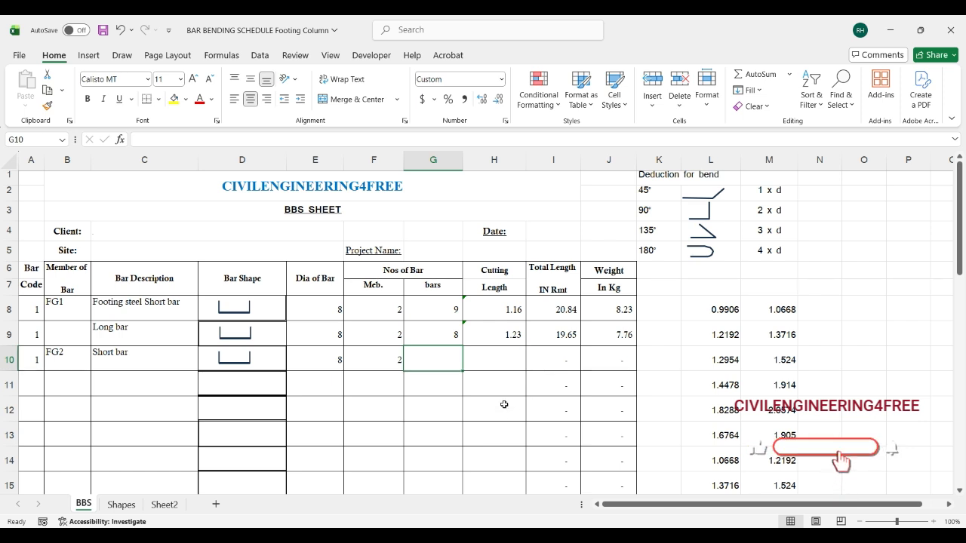
Step: Check FG2's short-side bar count in Schedule.pdf and enter 12 bars in cell G10 of the Excel BBS sheet
mouse_move(651, 537)
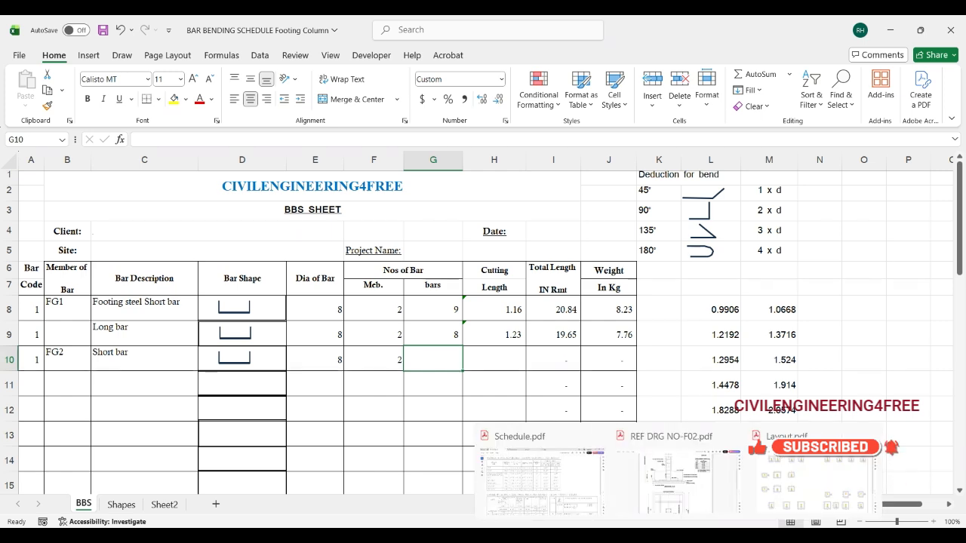
left_click(534, 465)
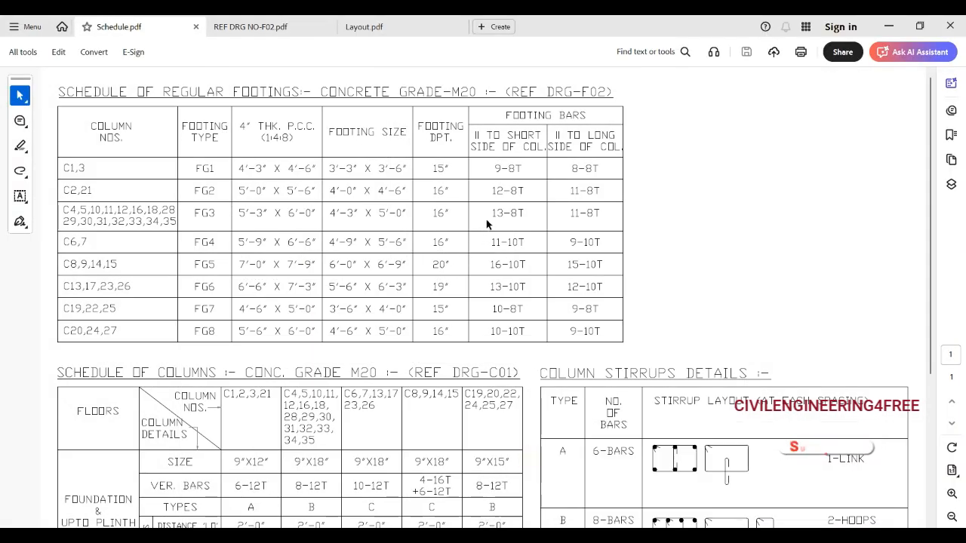
mouse_move(652, 537)
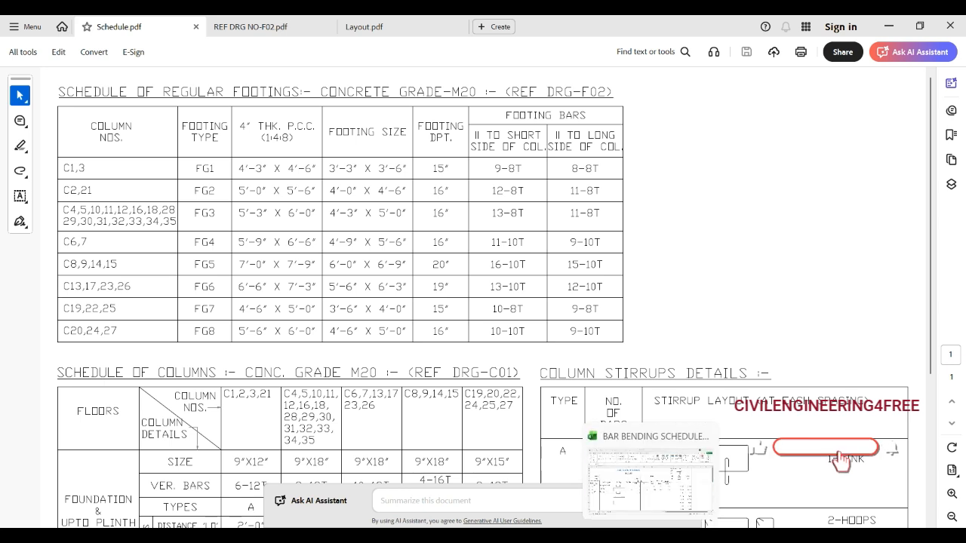
left_click(654, 490)
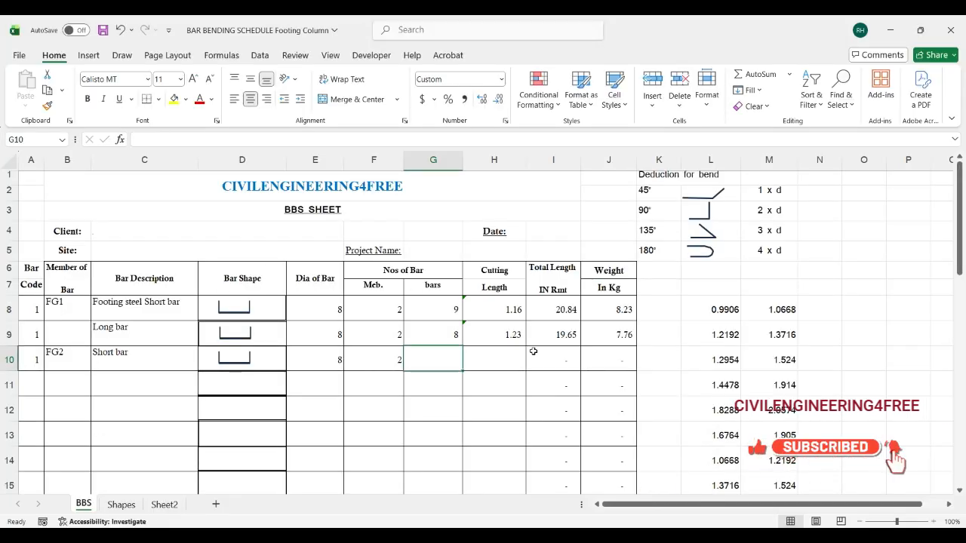
type("1")
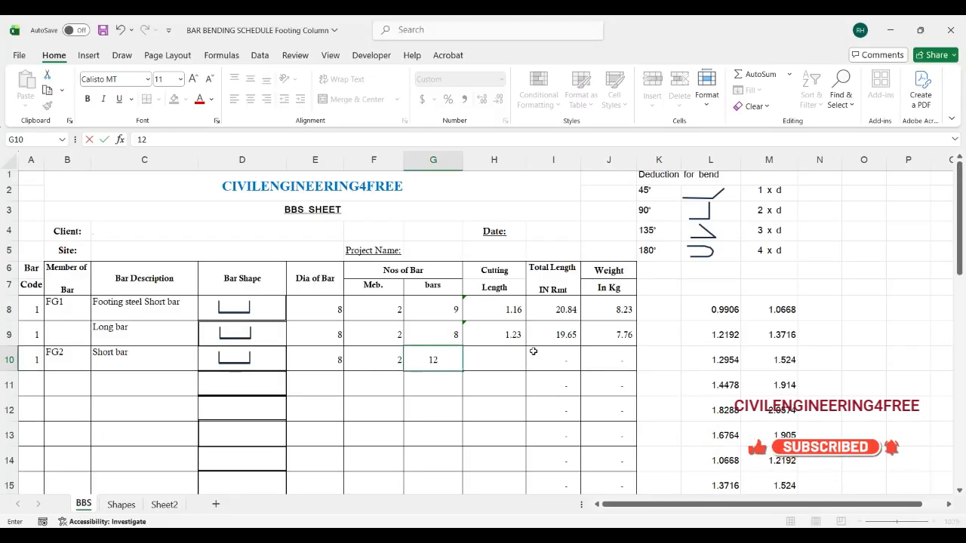
type("2")
key("Tab")
Step: Calculate the FG2 short bar's cutting length in cell H10 with =1.22-(2*0.05)-(2*2*0.008)+(2*0.15)
key("Right")
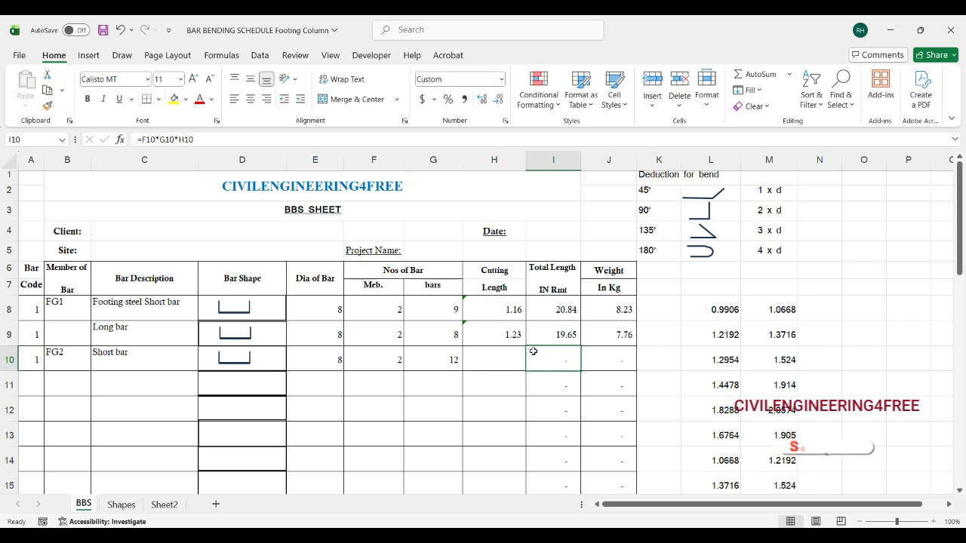
key("Left")
type("=")
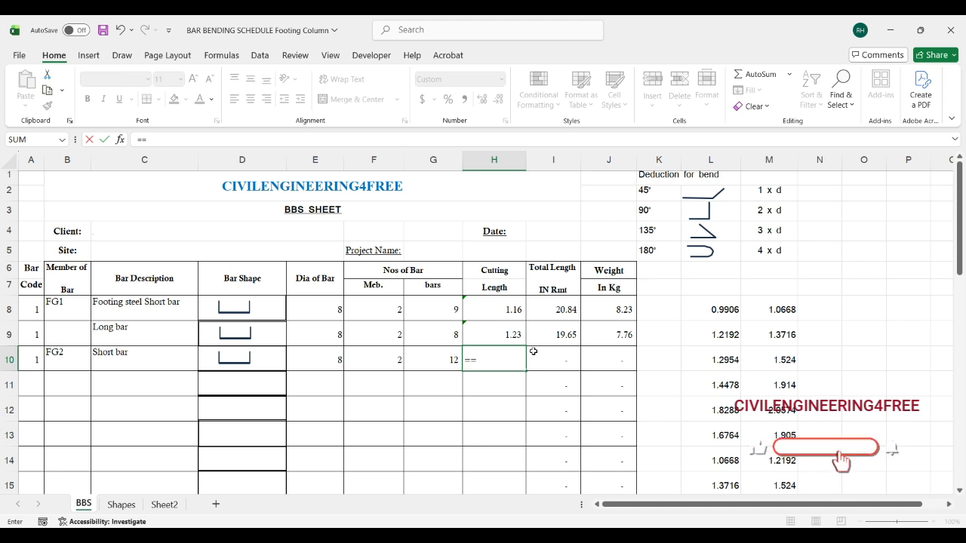
type("1.22-")
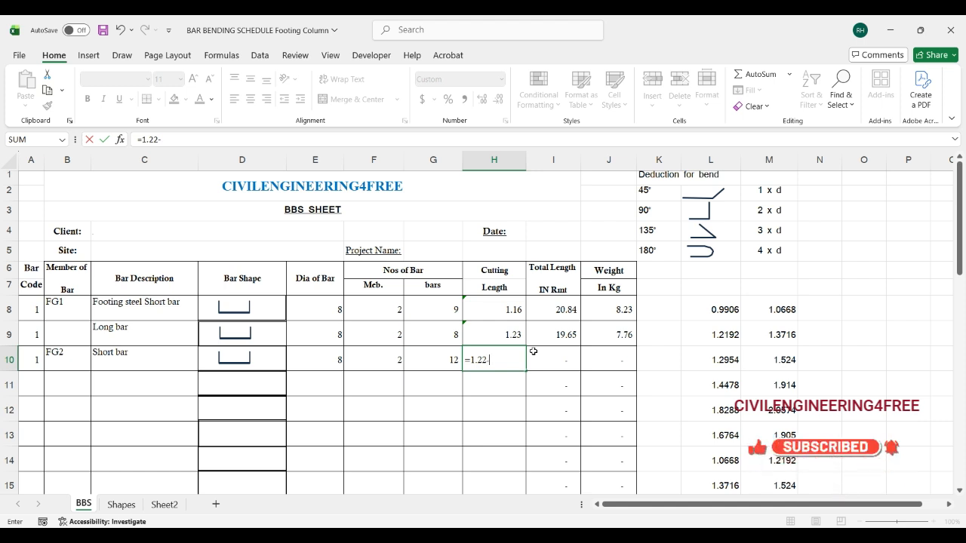
type("(")
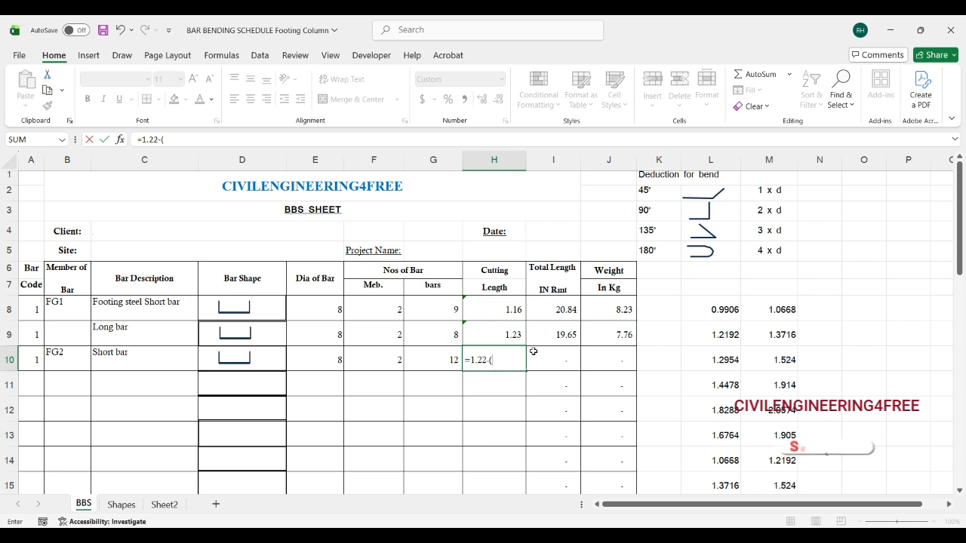
type("2*0.")
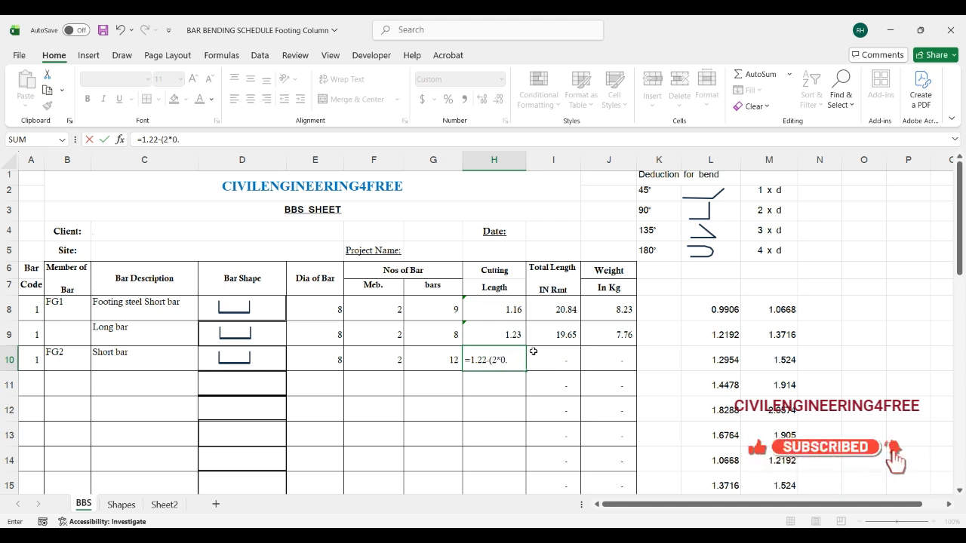
type("05")
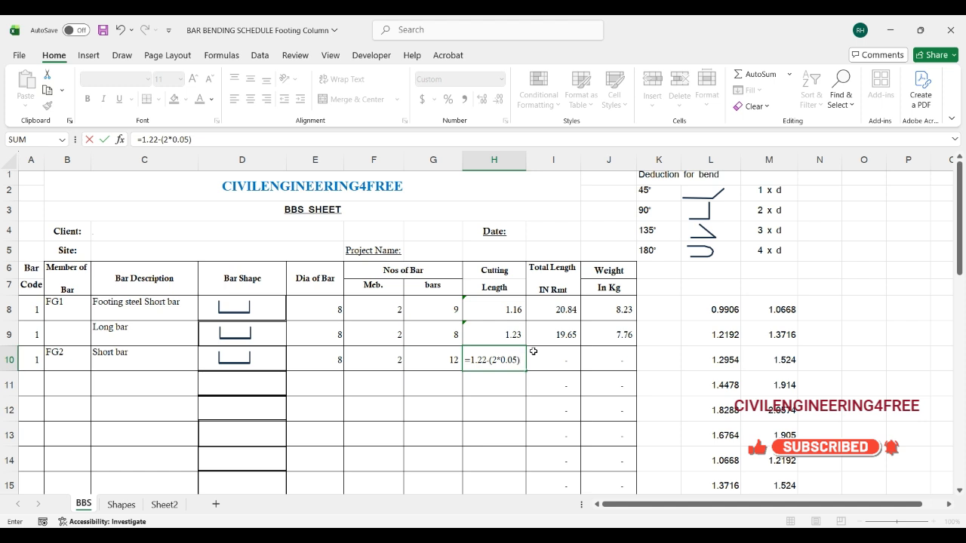
type(")-(2")
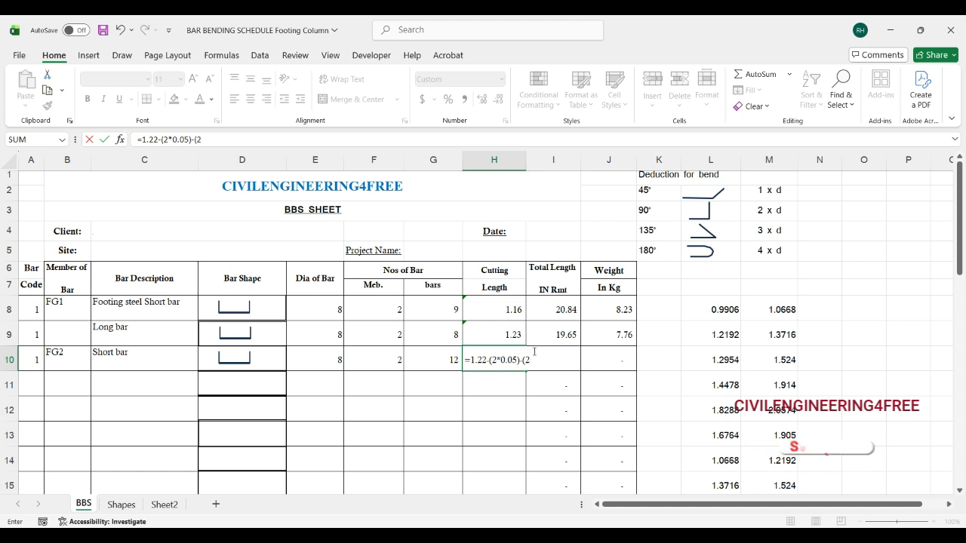
type("*2*")
type("0.008)")
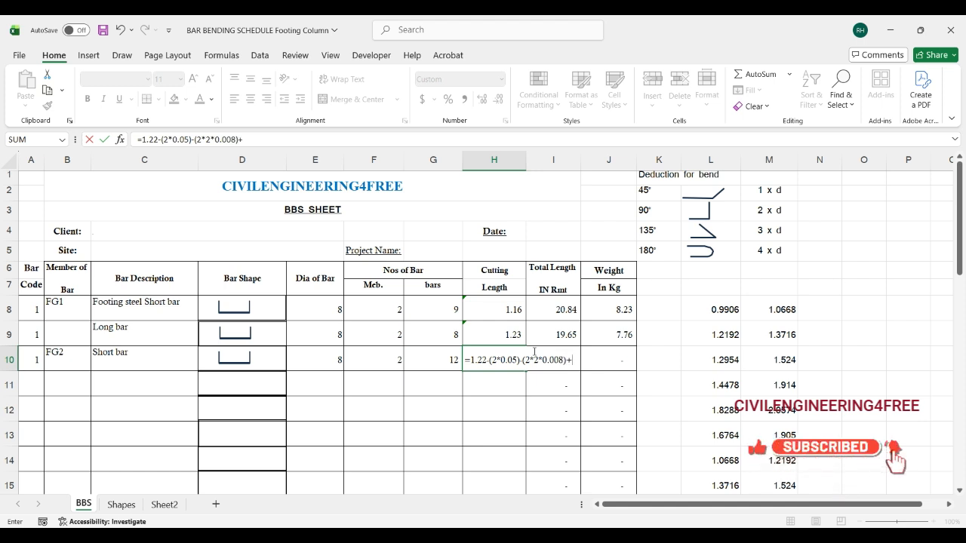
type("+(2")
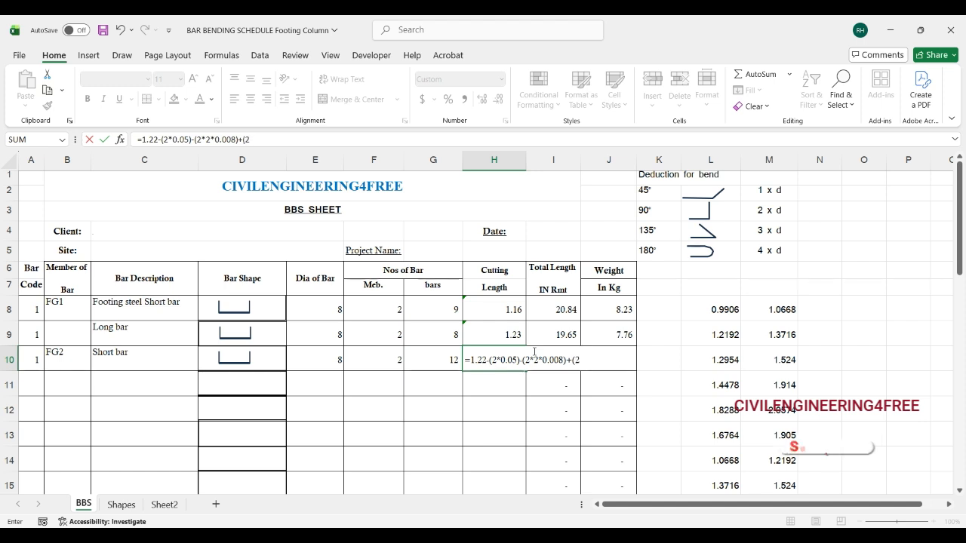
type("*")
type("0")
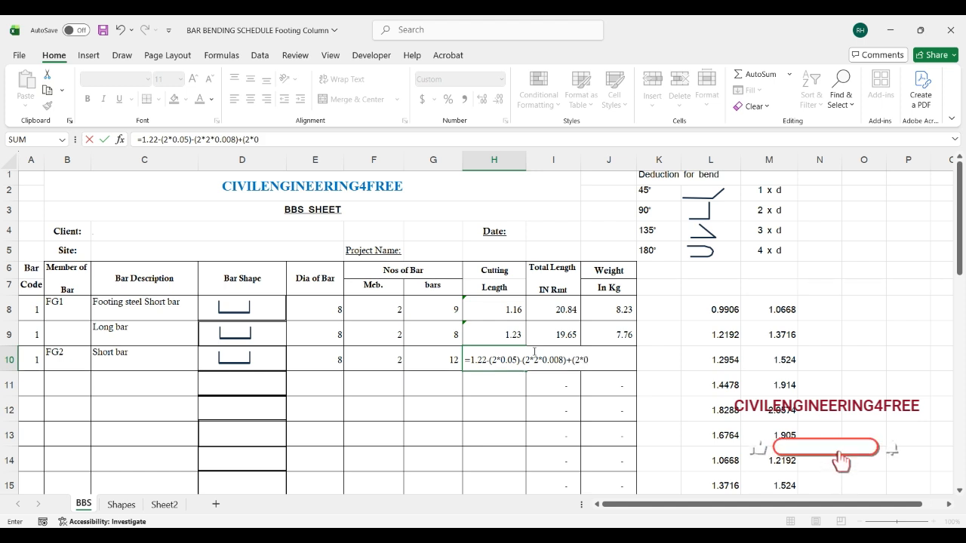
type(".15)")
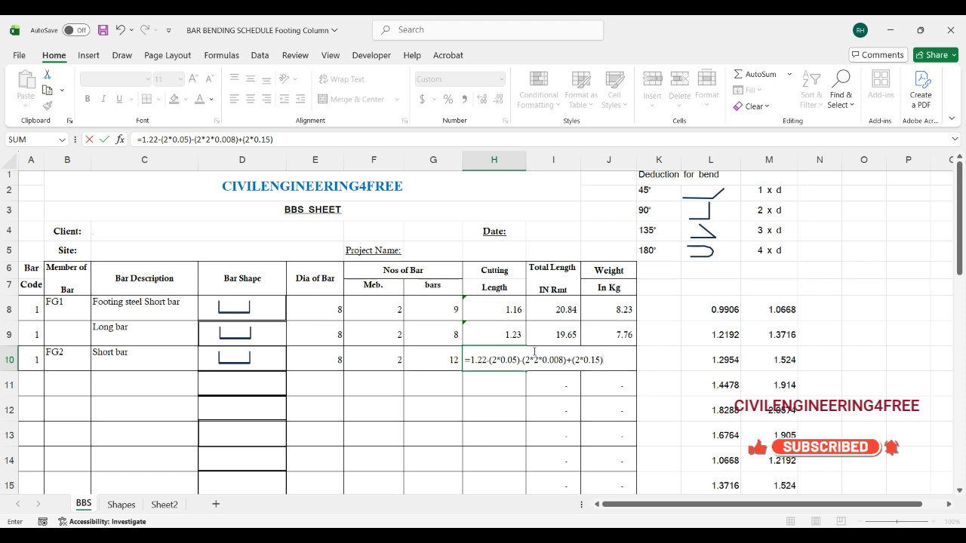
key("Return")
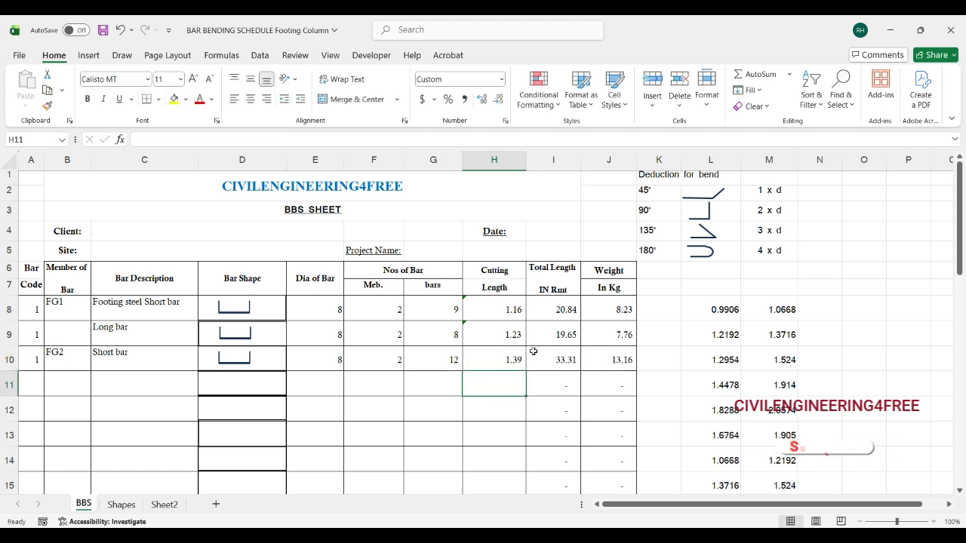
Step: Enter bar code 1 in cell A11 and describe the row as "Long bar" in cell C11
left_click(30, 386)
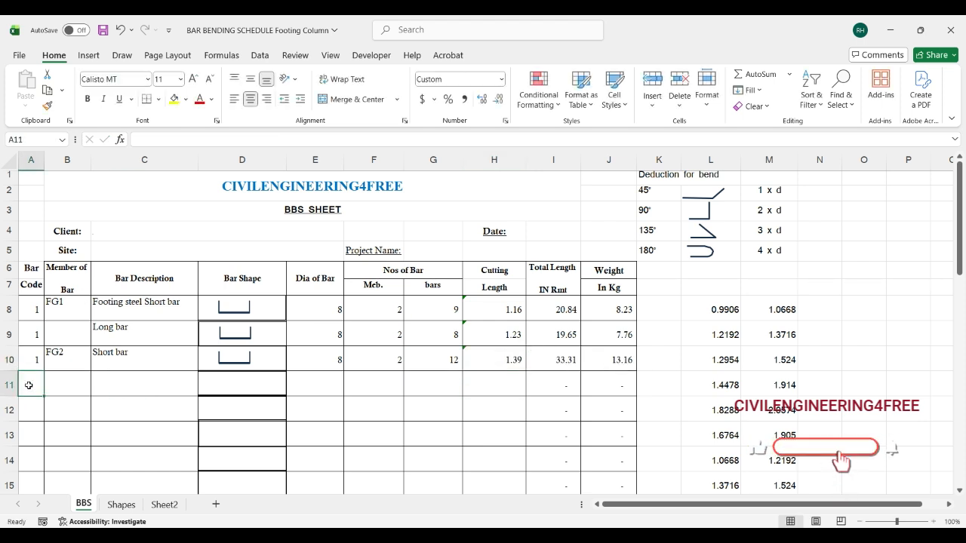
type("1")
key("Tab")
key("Tab")
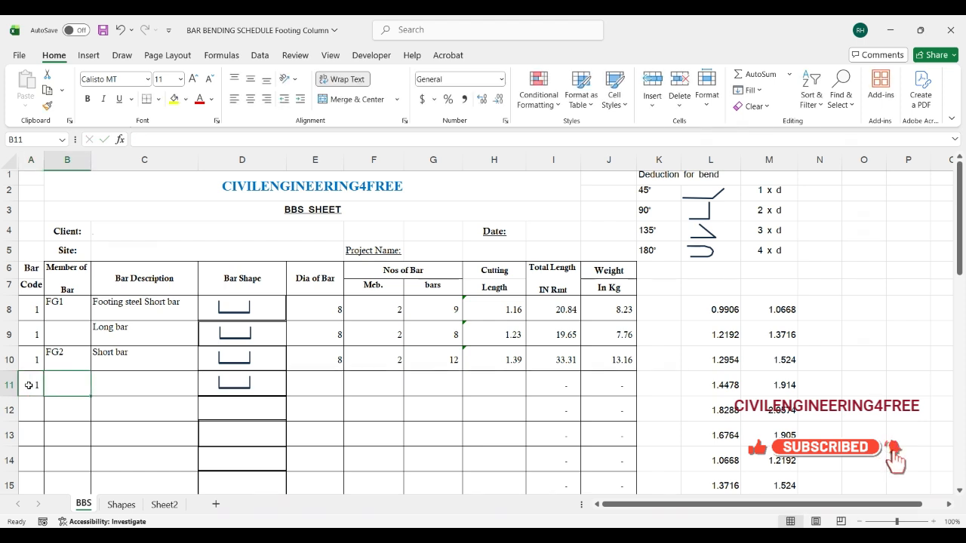
type("L")
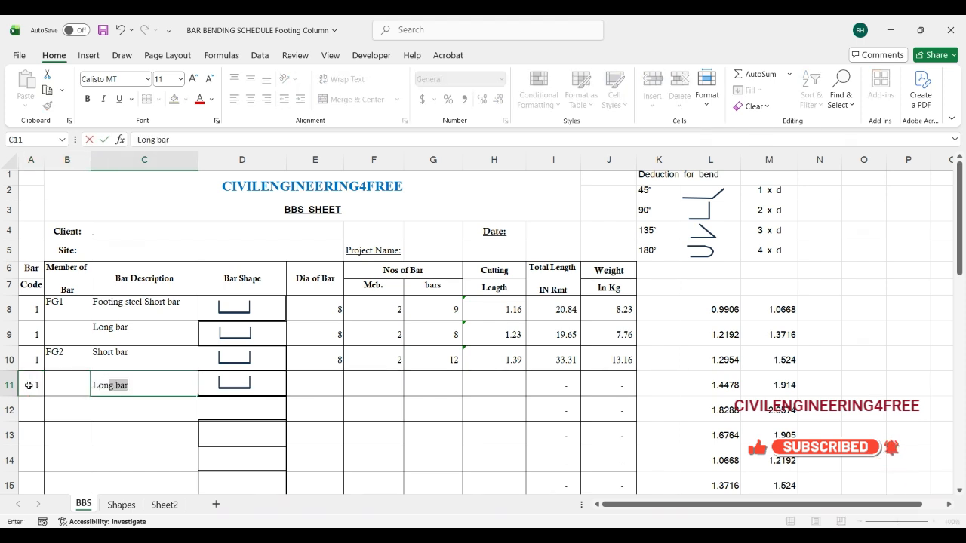
type("ong b")
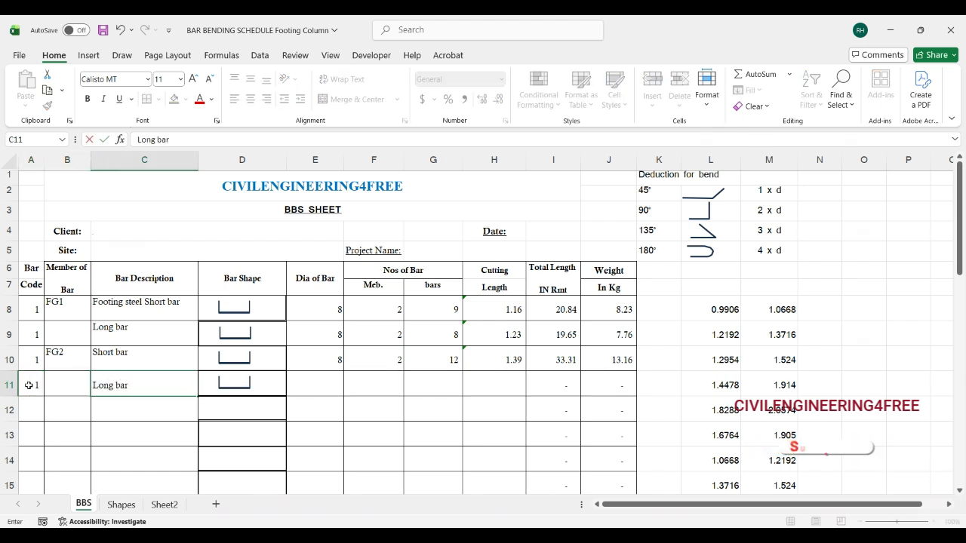
type("ar")
key("Tab")
key("Tab")
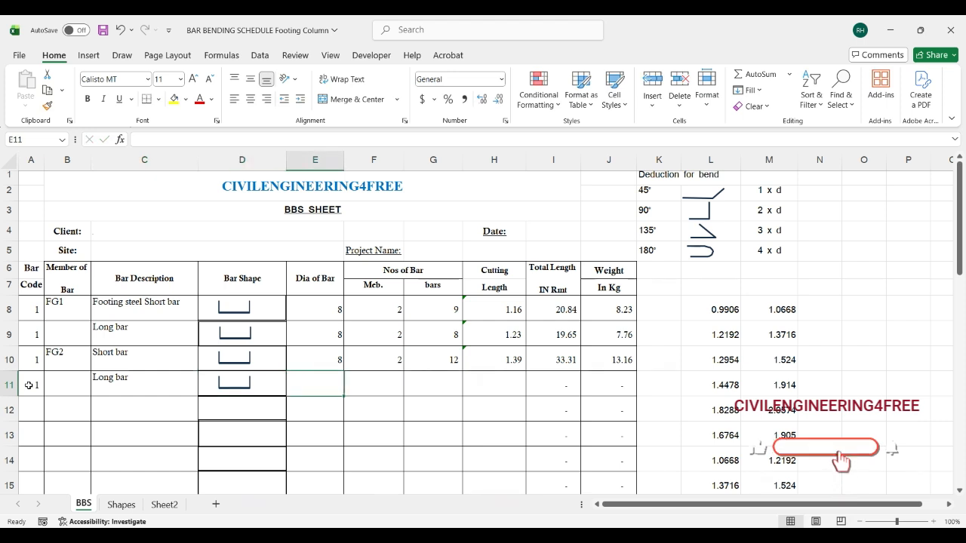
Step: Enter diameter 8, 2 members and 11 bars for FG2's long bar in cells E11 to G11
type("8")
key("Tab")
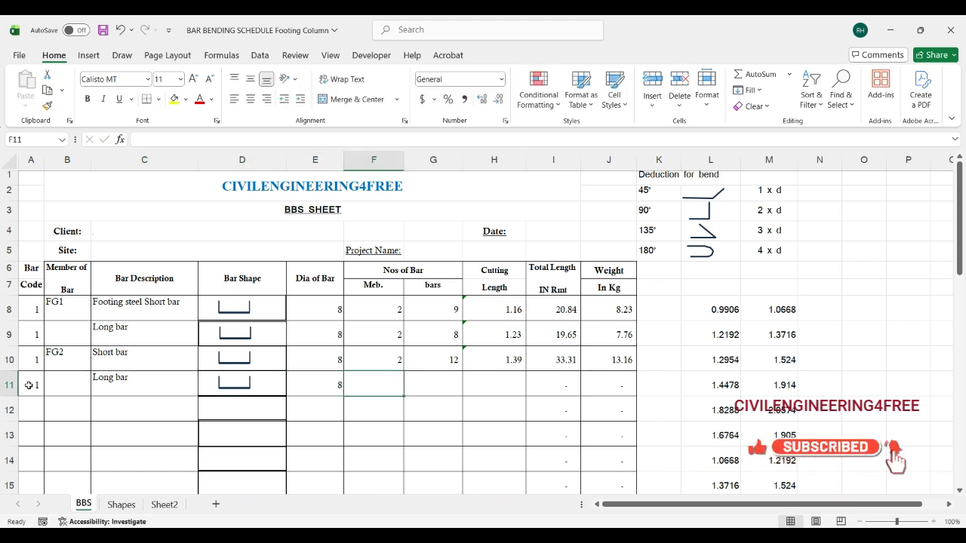
type("2")
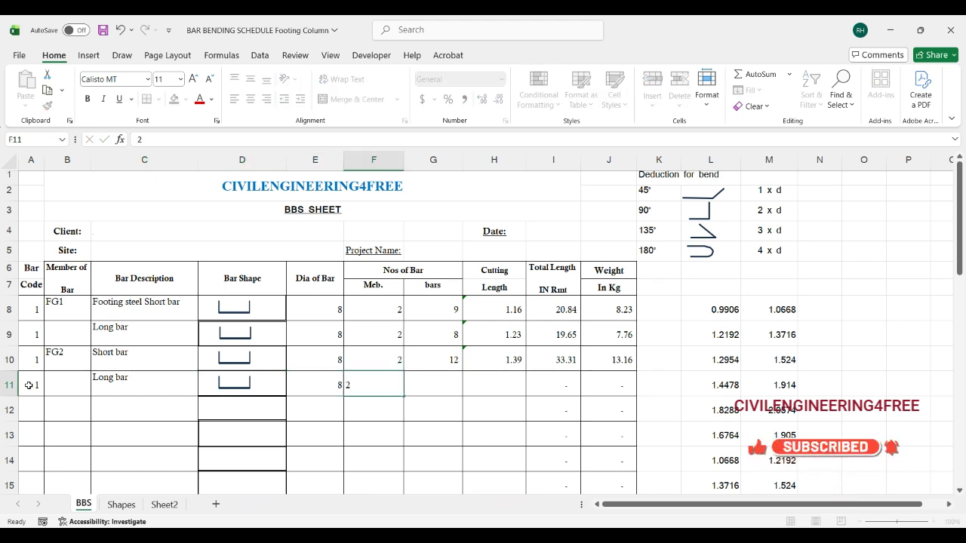
key("Tab")
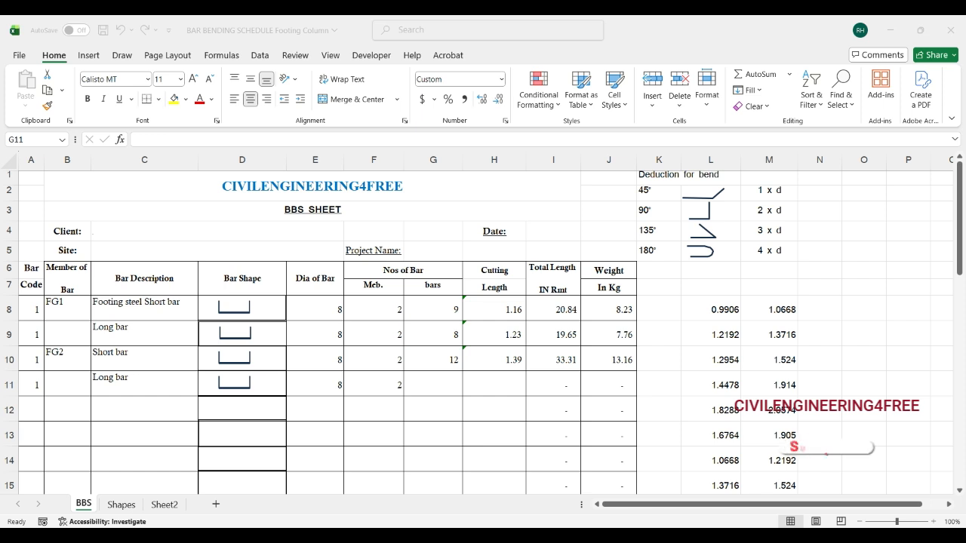
type("11")
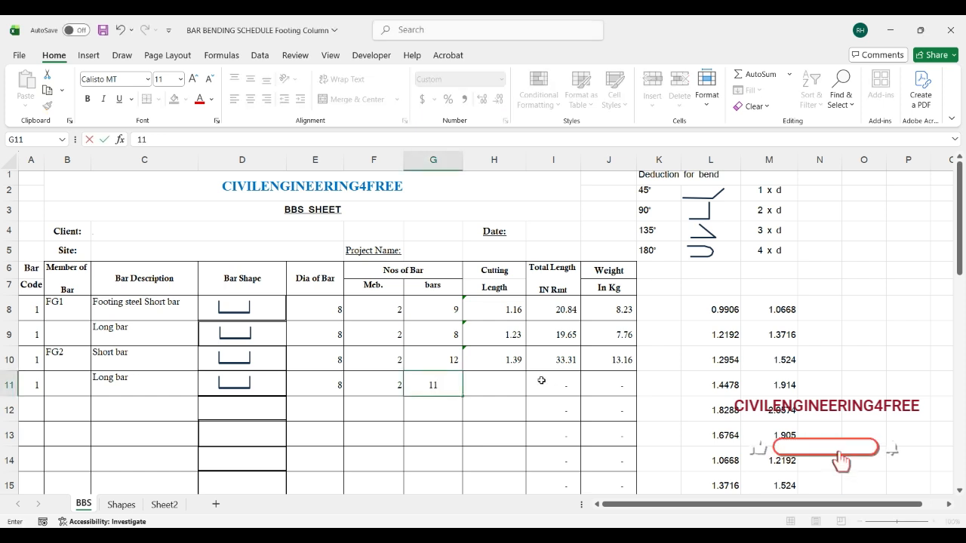
key("Tab")
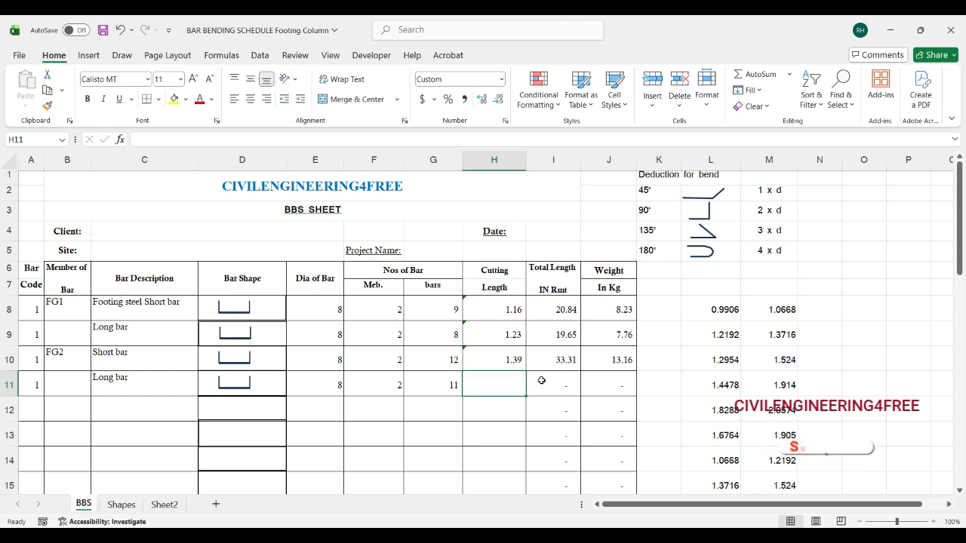
Step: Calculate the FG2 long bar's cutting length in cell H11 with =1.37-(2*0.05)-(2*2*0.008)+(2*0.15)
type("=")
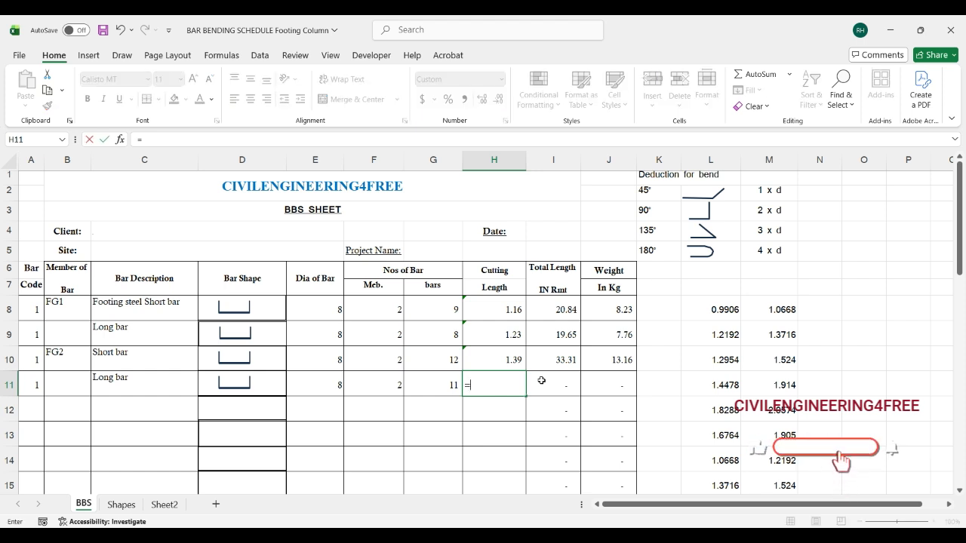
type("1.37")
type("2*0.05")
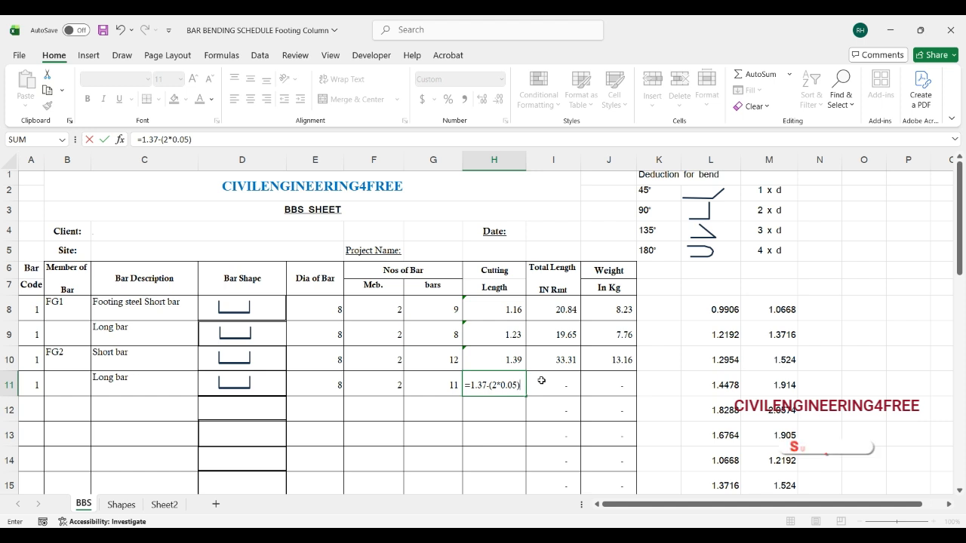
type("-(")
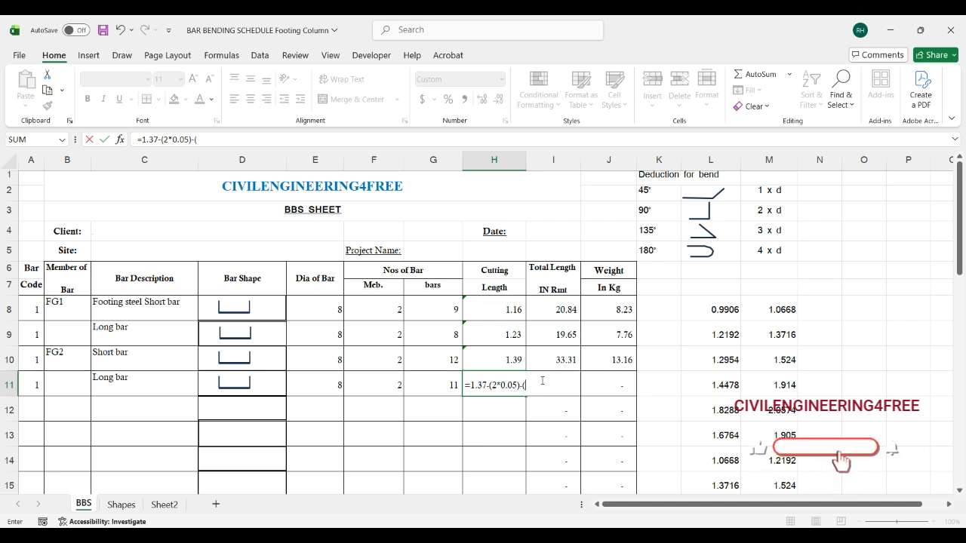
type("2*2*0.")
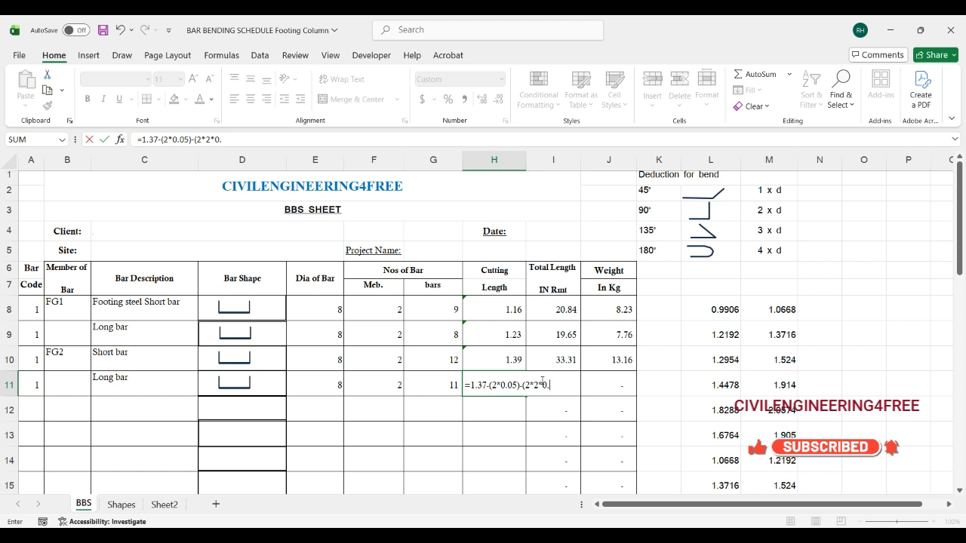
type("008")
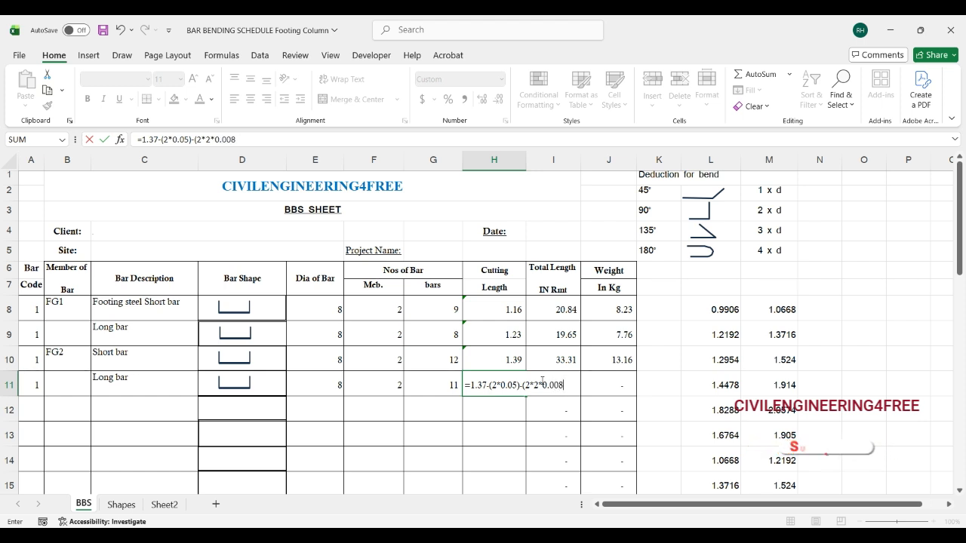
type(")")
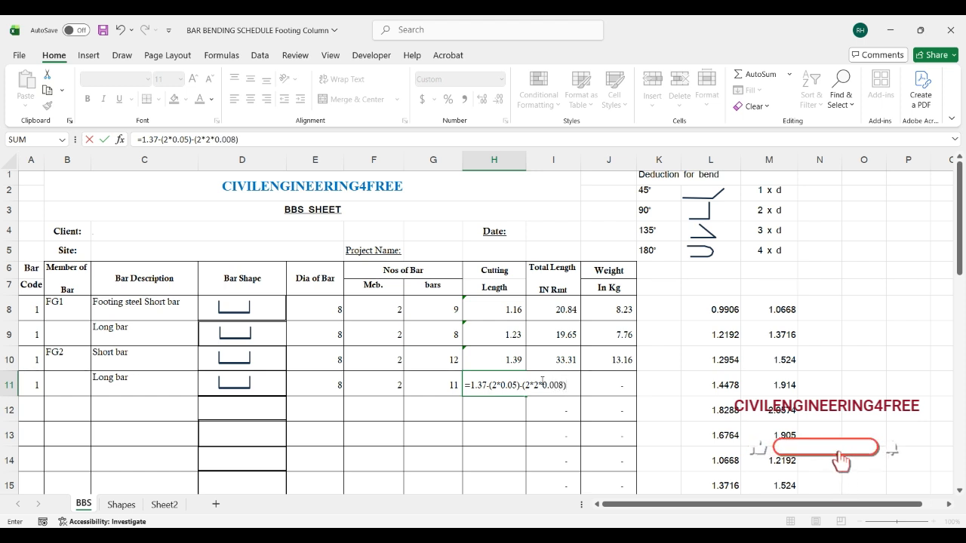
type("+")
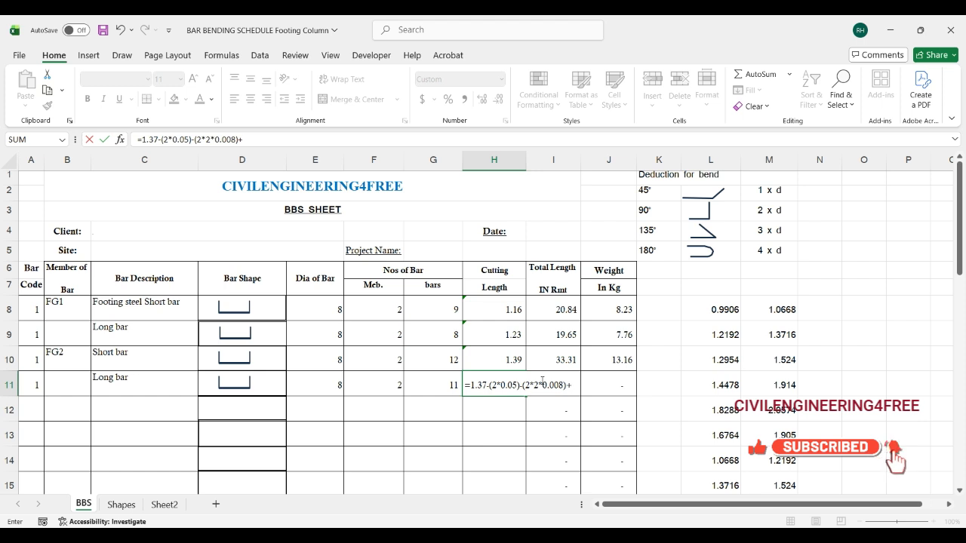
type("(2*")
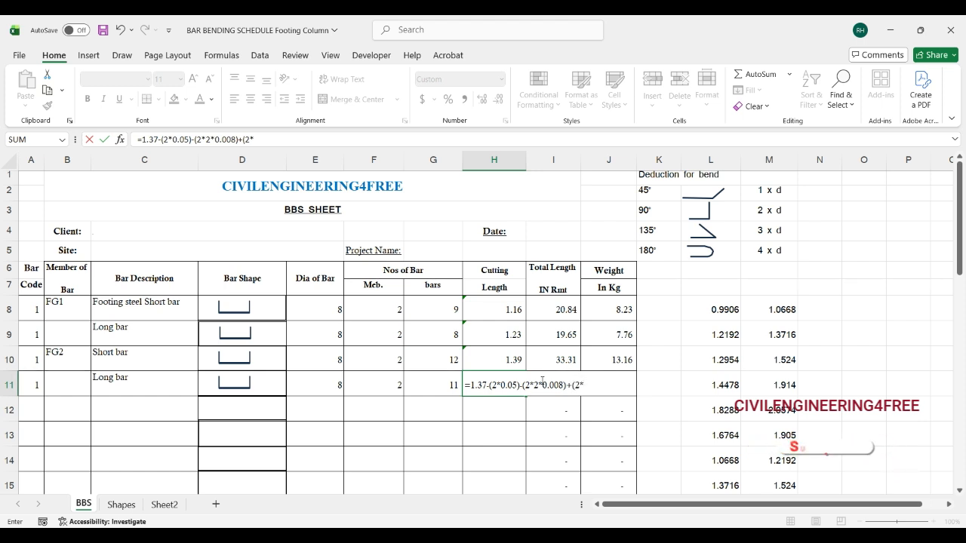
type("0.15)")
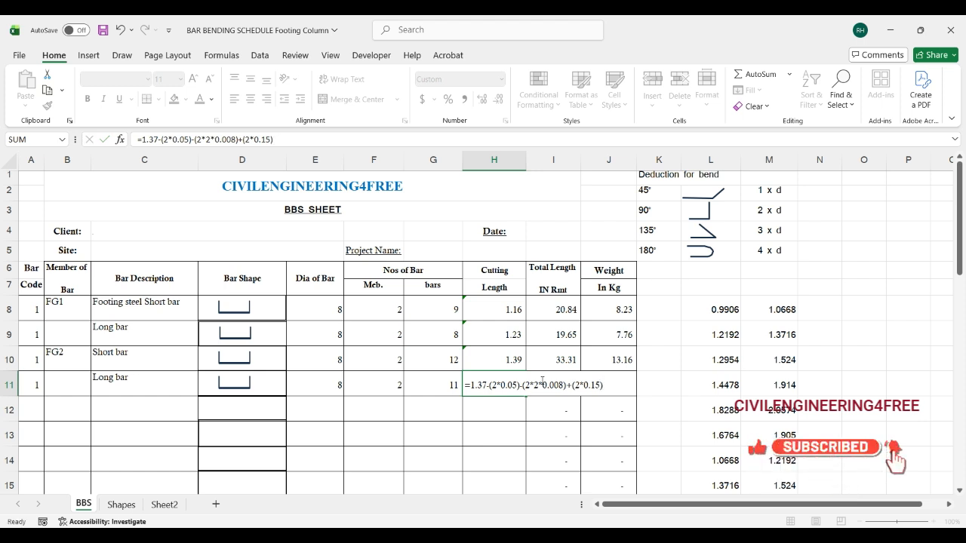
key("Return")
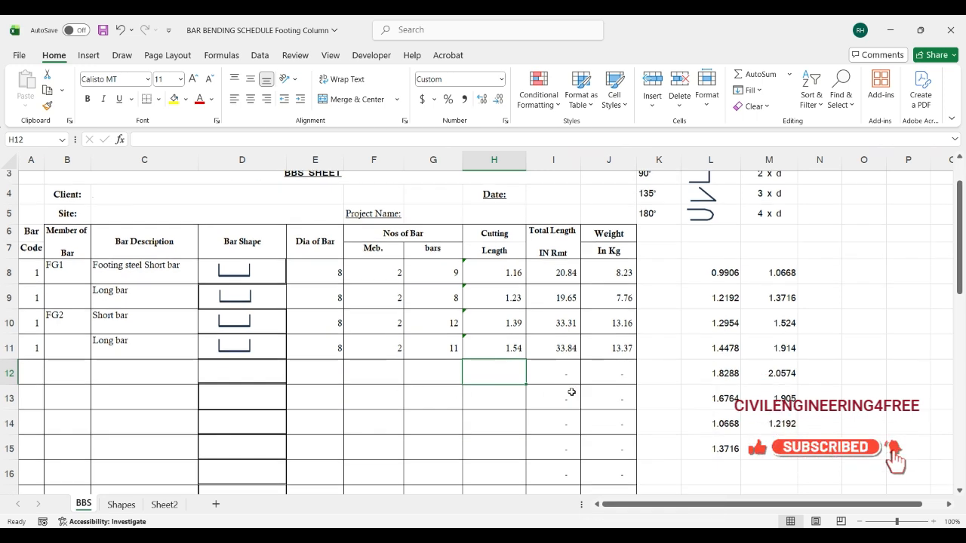
Step: Review the steel totals at the end of the BBS table and look up the next footing type in Schedule.pdf
scroll(569, 408, "down", 4)
scroll(467, 373, "down", 5)
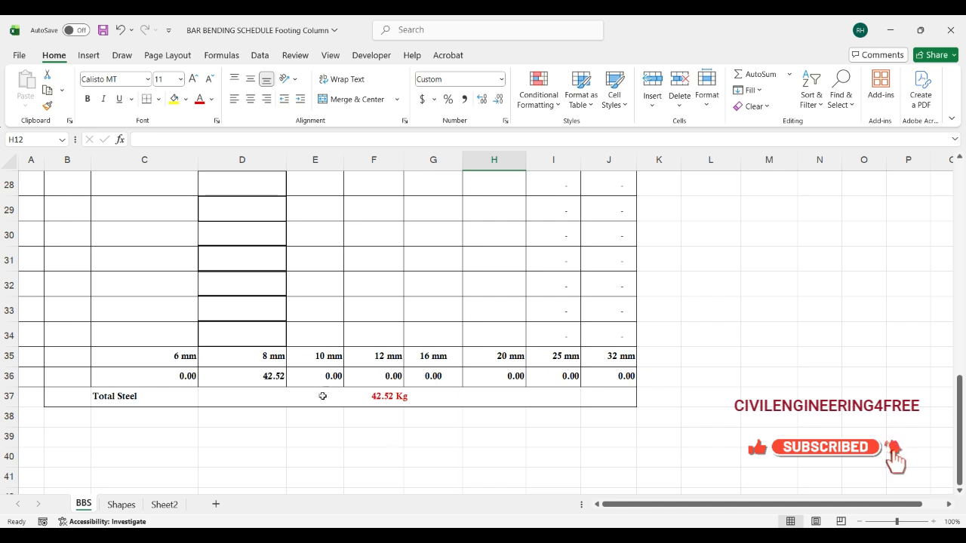
scroll(446, 460, "up", 6)
scroll(333, 427, "up", 2)
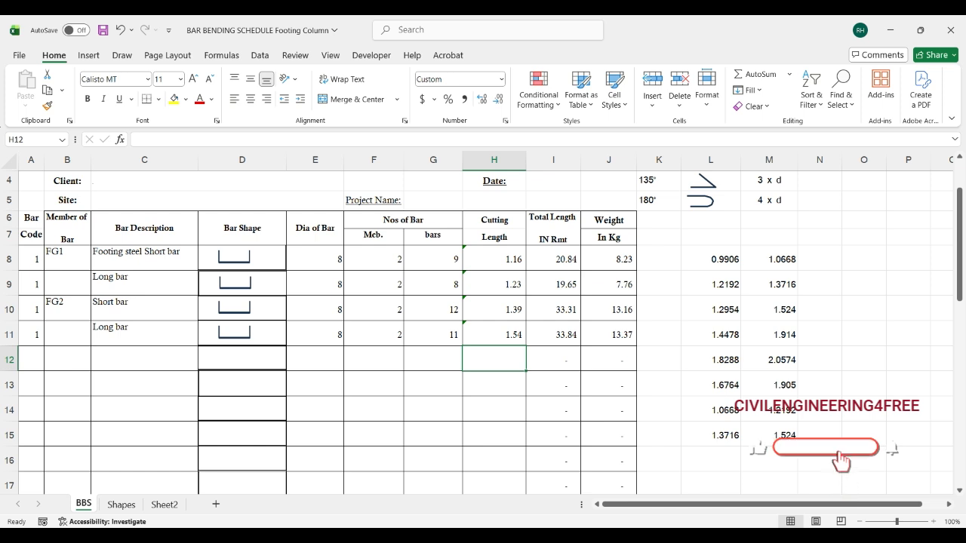
key("alt+Tab")
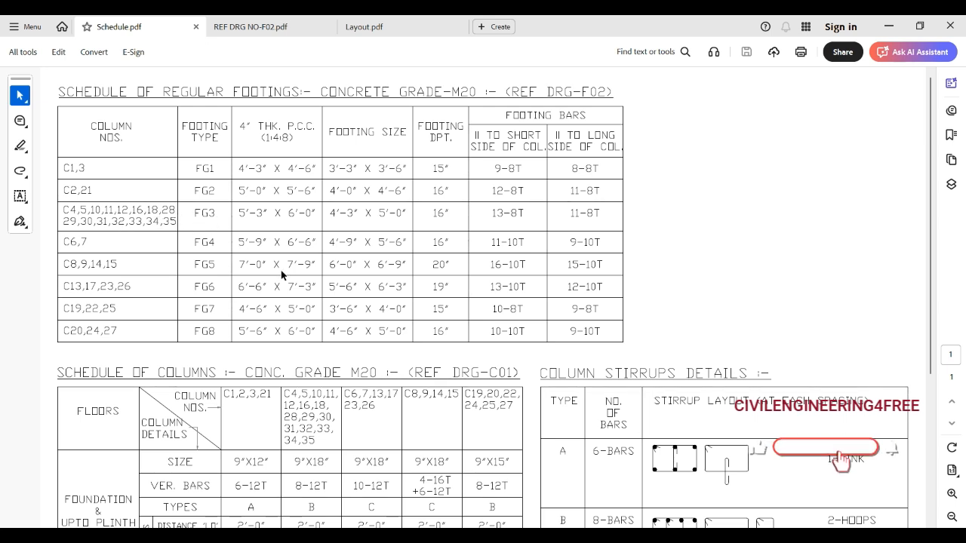
mouse_move(650, 537)
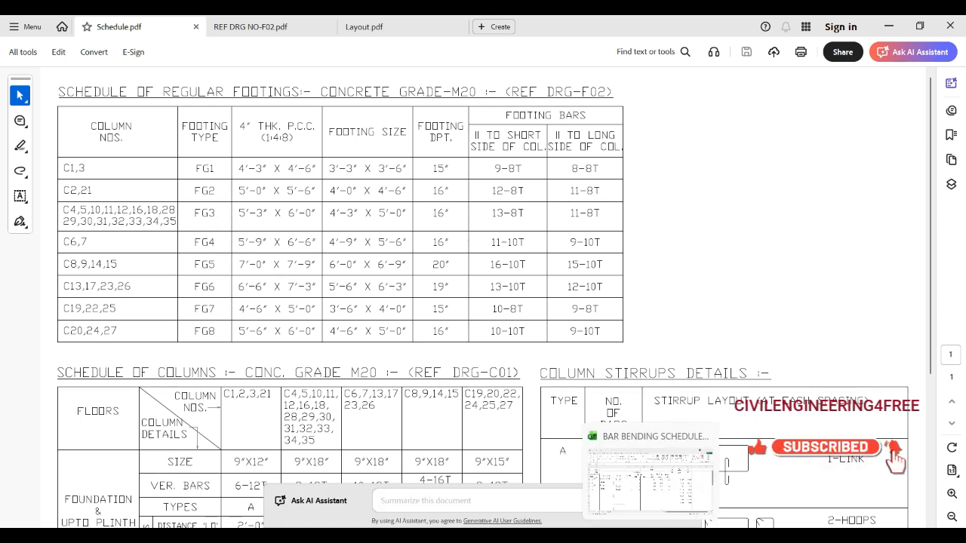
left_click(652, 495)
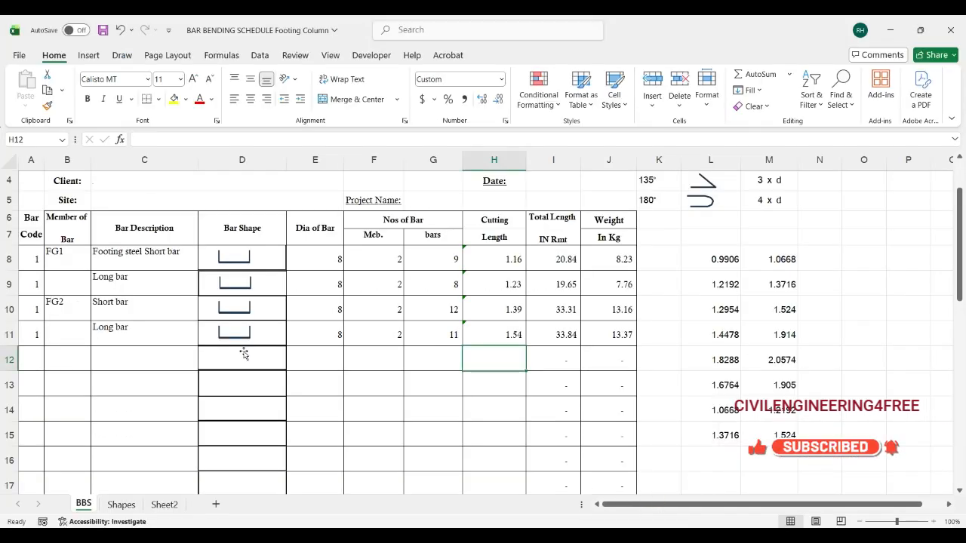
Step: Start the FG3 row with member FG3 in cell B12, description "Short bar" in C12 and bar code 1 in A12
left_click(67, 354)
type("G")
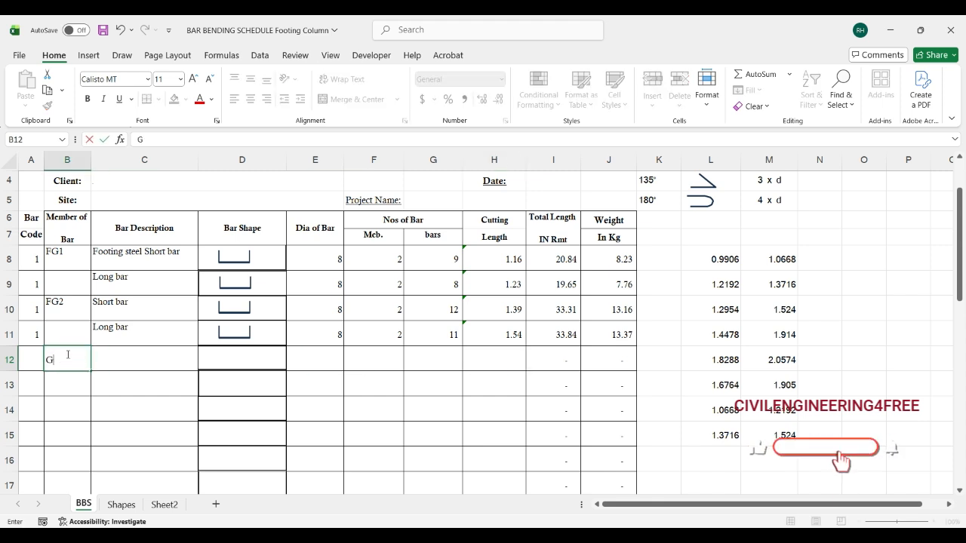
key("BackSpace")
type("FG3")
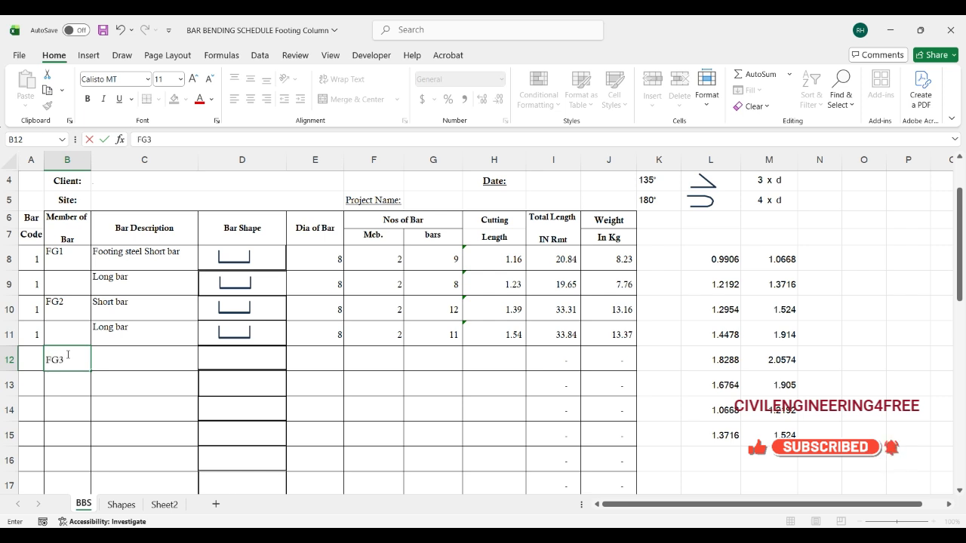
key("Tab")
type("S")
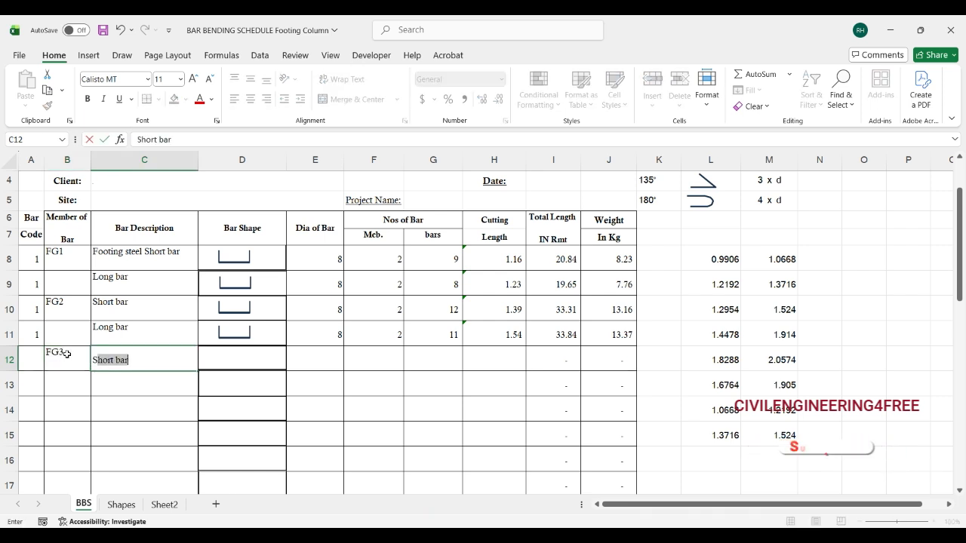
key("Tab")
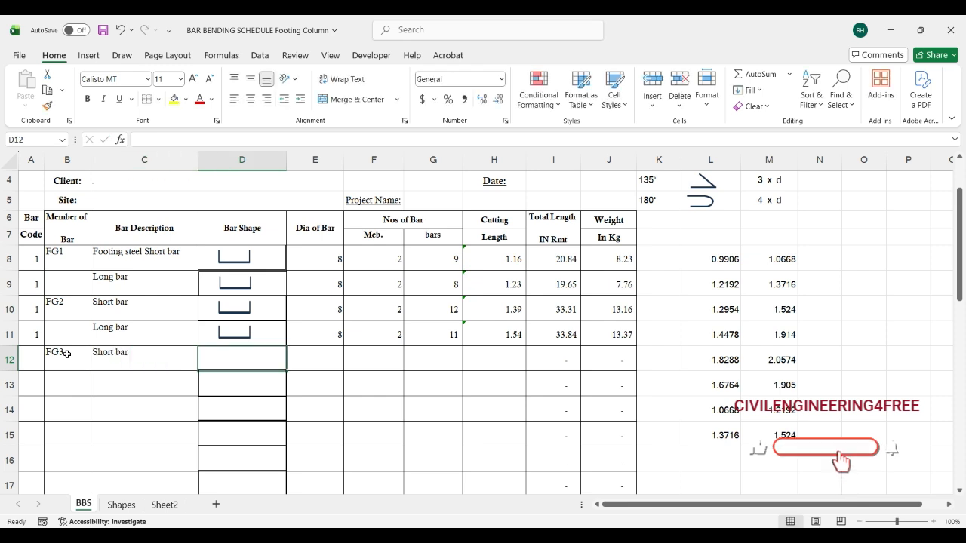
key("Left")
key("Left")
key("Left")
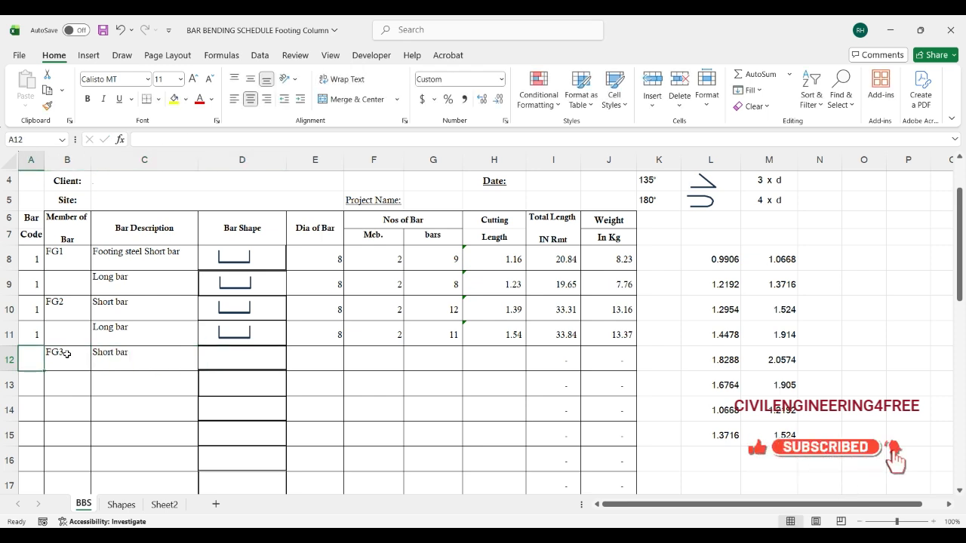
type("1")
Step: Check FG3's short-side bar diameter in Schedule.pdf and enter 8 in cell E12 of the Excel BBS sheet
key("Tab")
key("Tab")
key("Tab")
key("Tab")
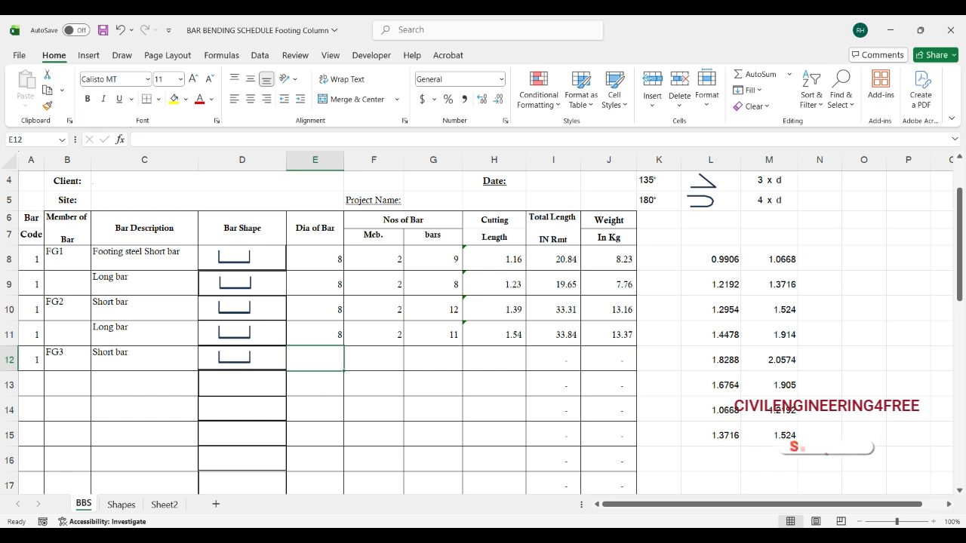
left_click(571, 480)
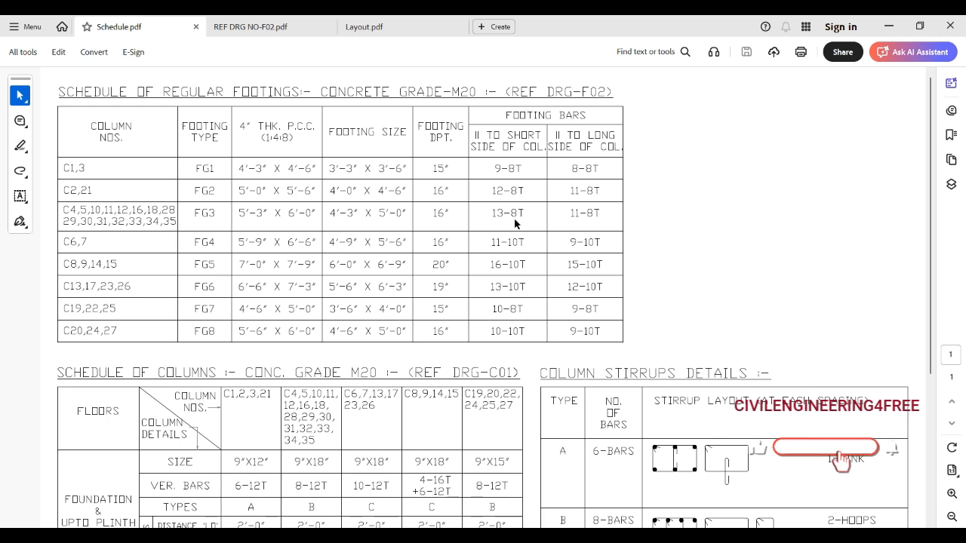
mouse_move(651, 534)
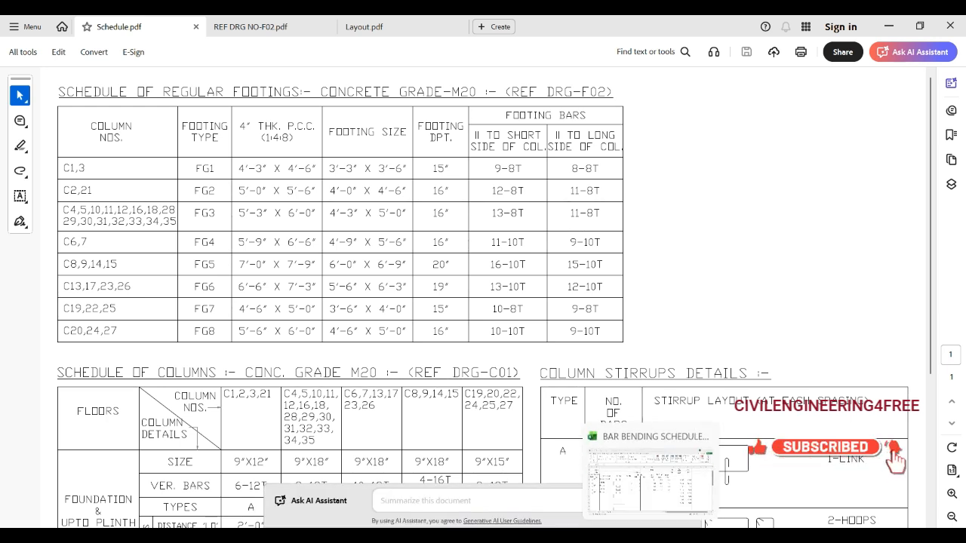
left_click(620, 473)
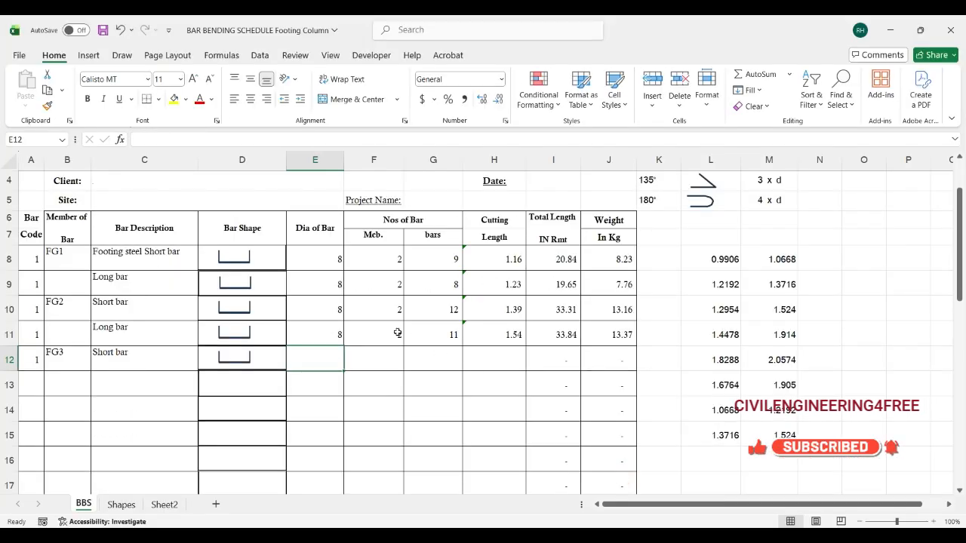
type("8")
key("Tab")
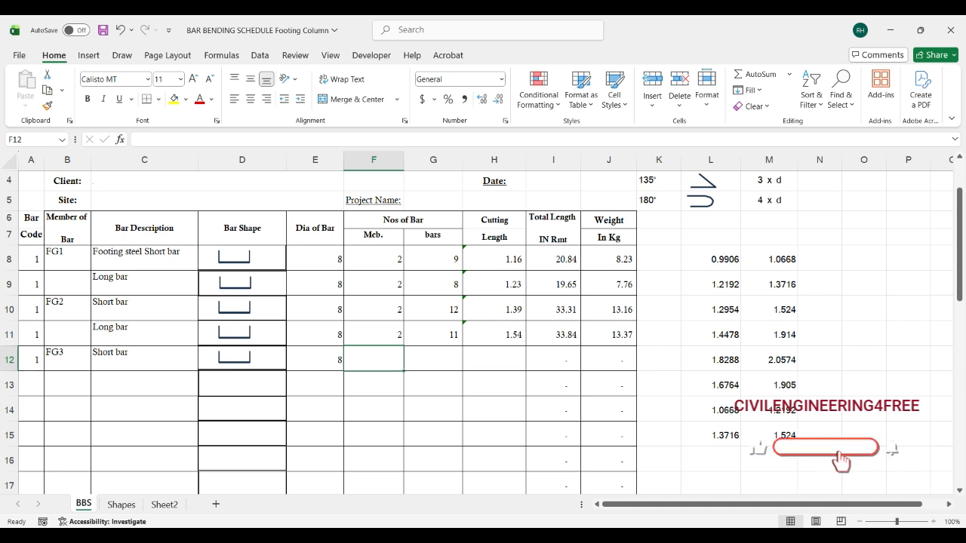
Step: Count the columns with footing type FG3 in Schedule.pdf and enter 15 members in cell F12 of the Excel sheet
left_click(583, 481)
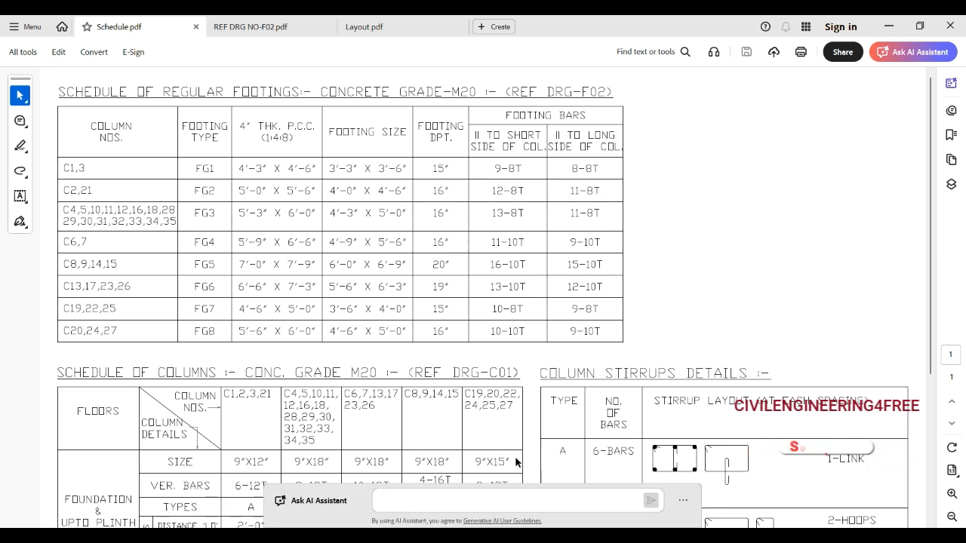
left_click(632, 498)
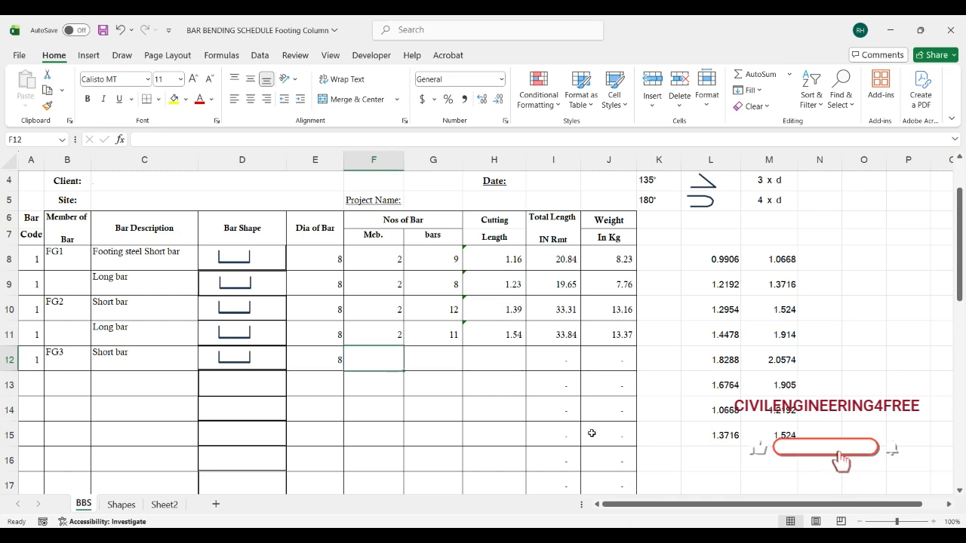
type("15")
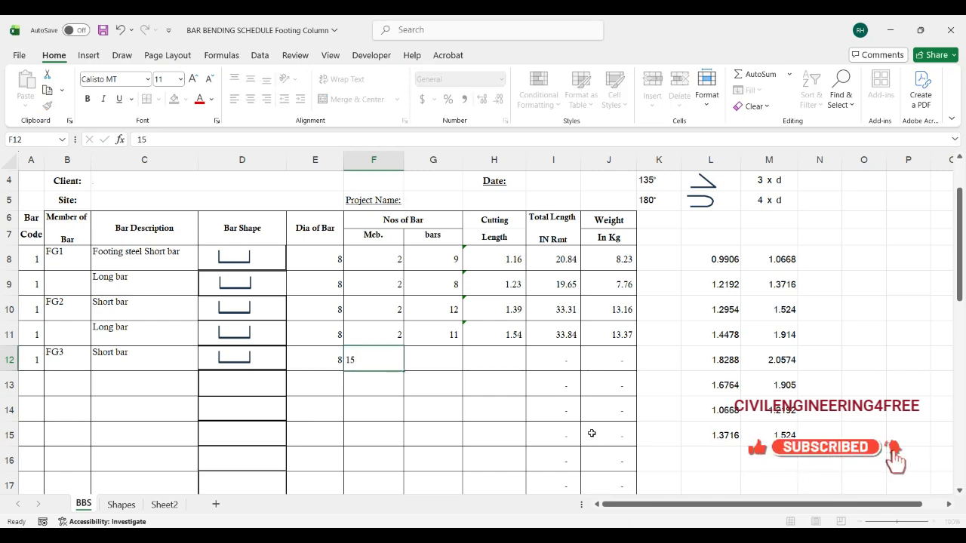
key("Tab")
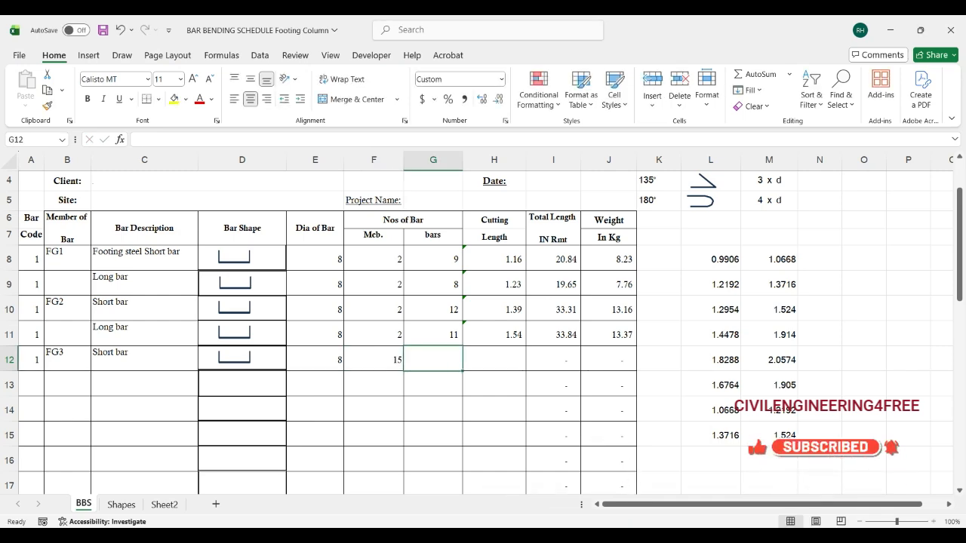
Step: Check FG3's bar counts in Schedule.pdf and enter 13 short bars in cell G12 and 11 long bars in G13
mouse_move(678, 538)
left_click(576, 485)
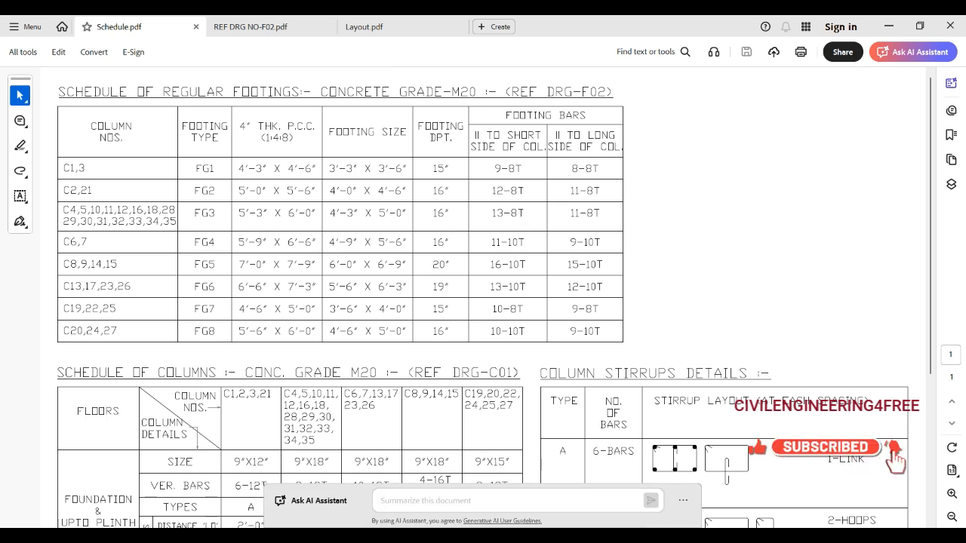
mouse_move(651, 537)
left_click(651, 507)
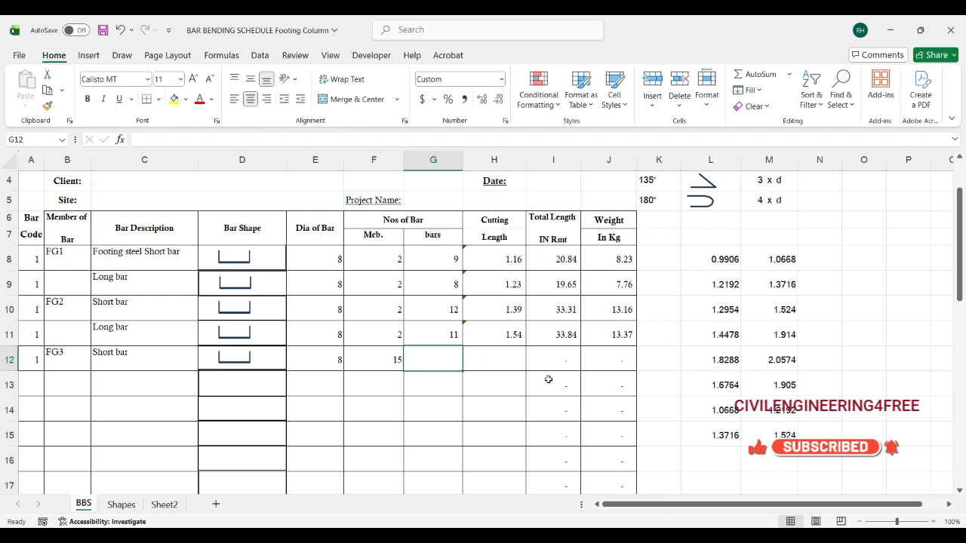
type("13")
key("Return")
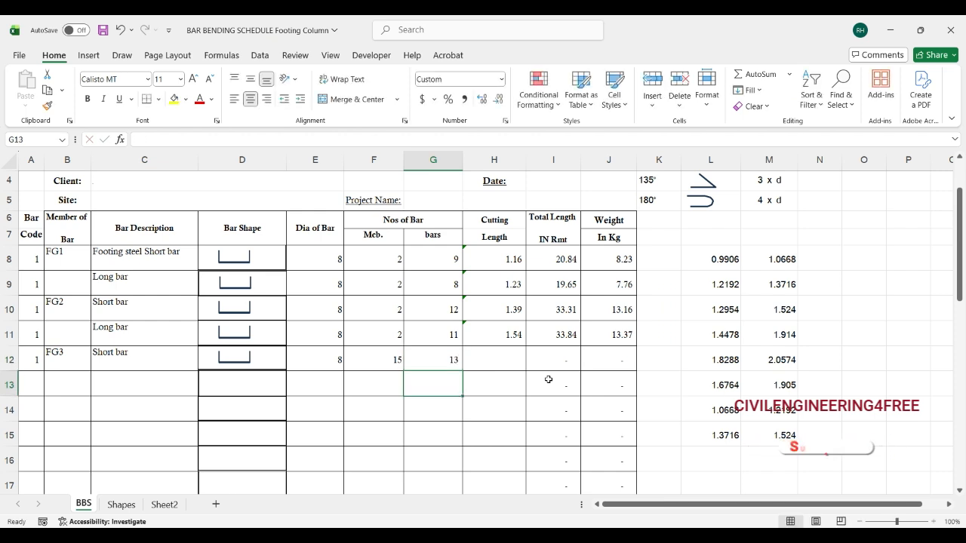
type("11")
key("Up")
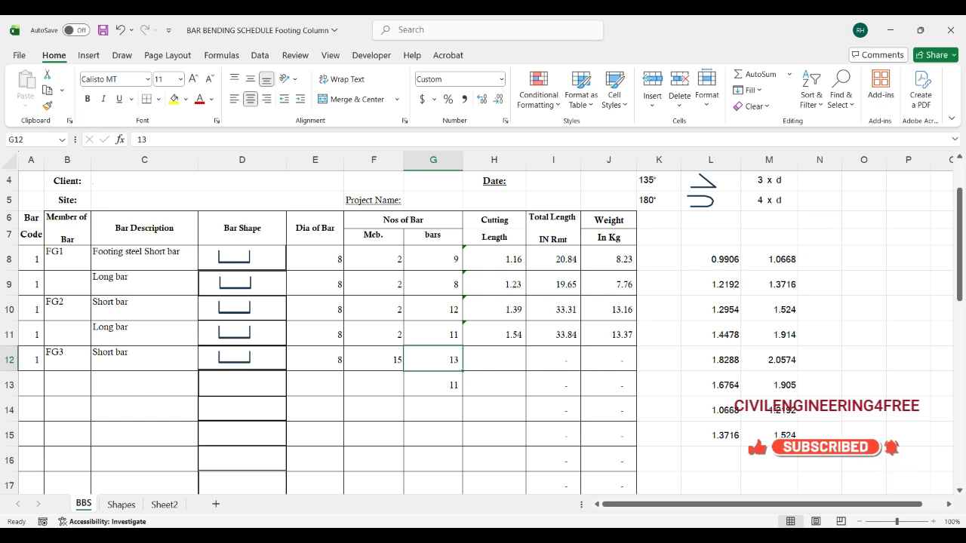
Step: Enter the FG3 short bar cutting length formula =1.3-(2*0.05)-(2*2*0.008)+(2*0.15) in cell H12
key("alt+Tab")
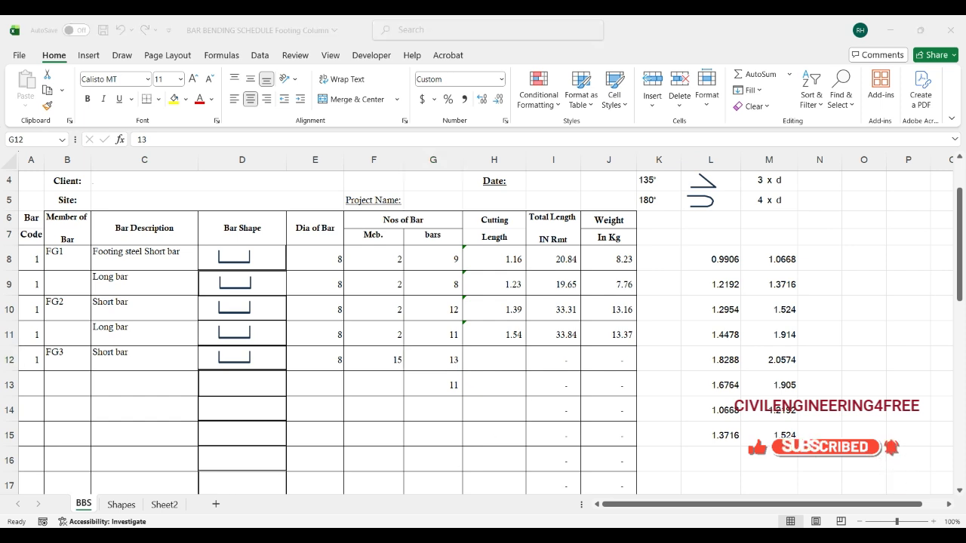
left_click(485, 357)
left_click(494, 357)
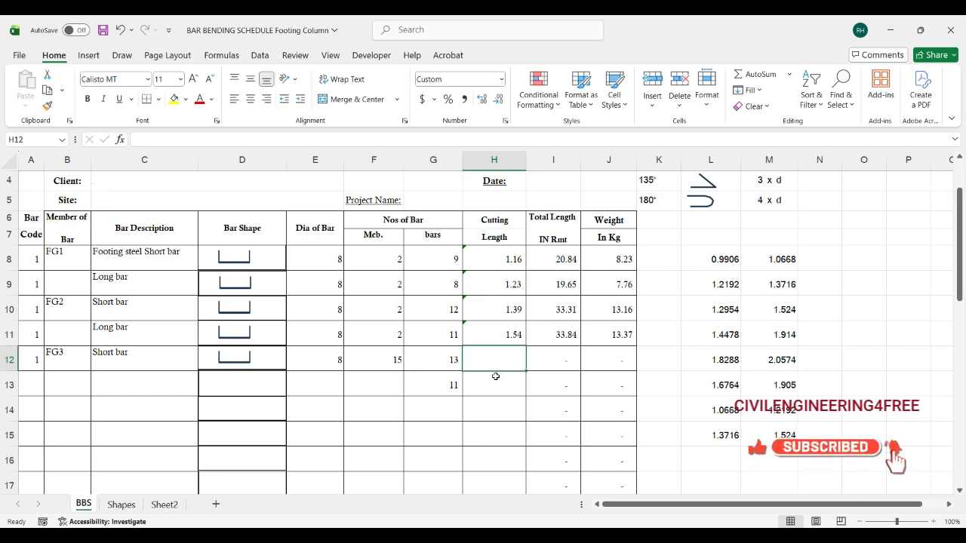
type("=1.")
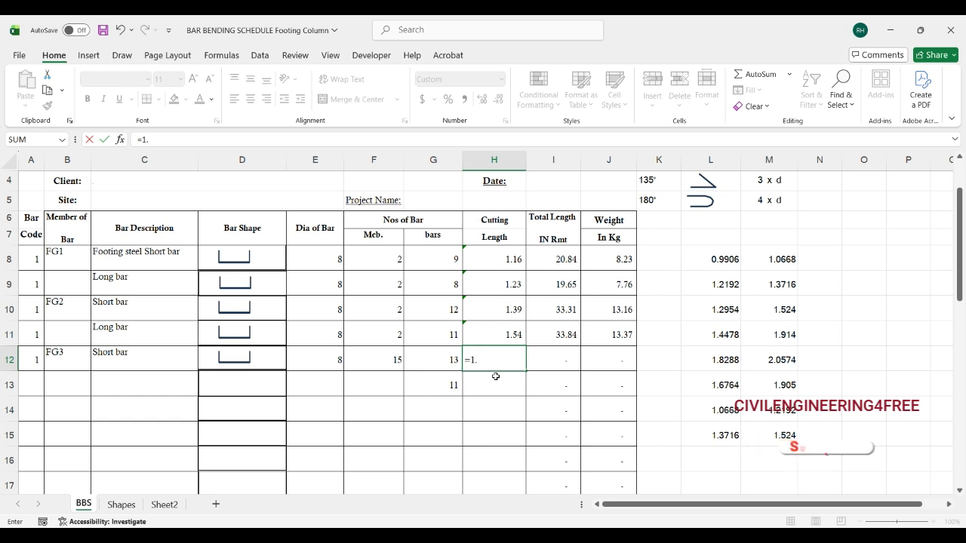
type("3-(2*0")
type(".05)-(")
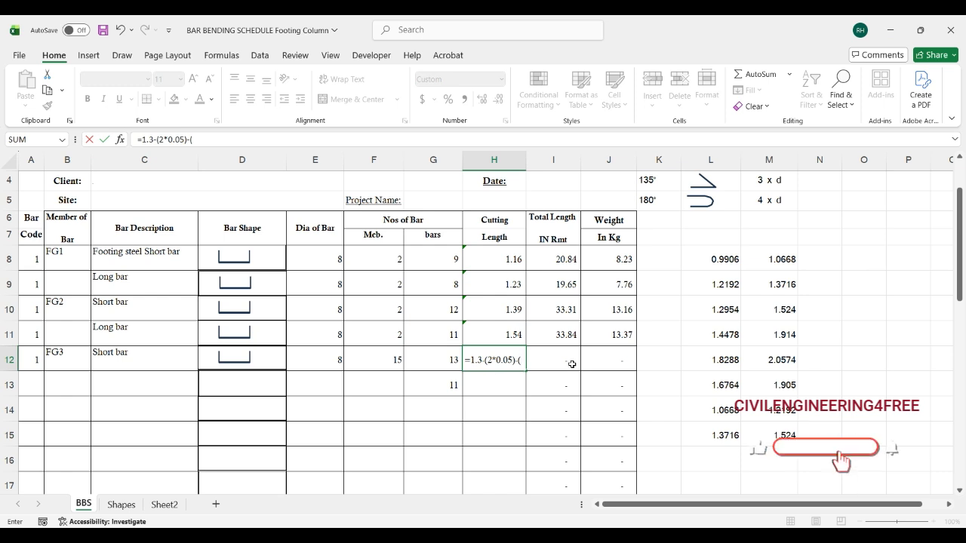
type("2*2")
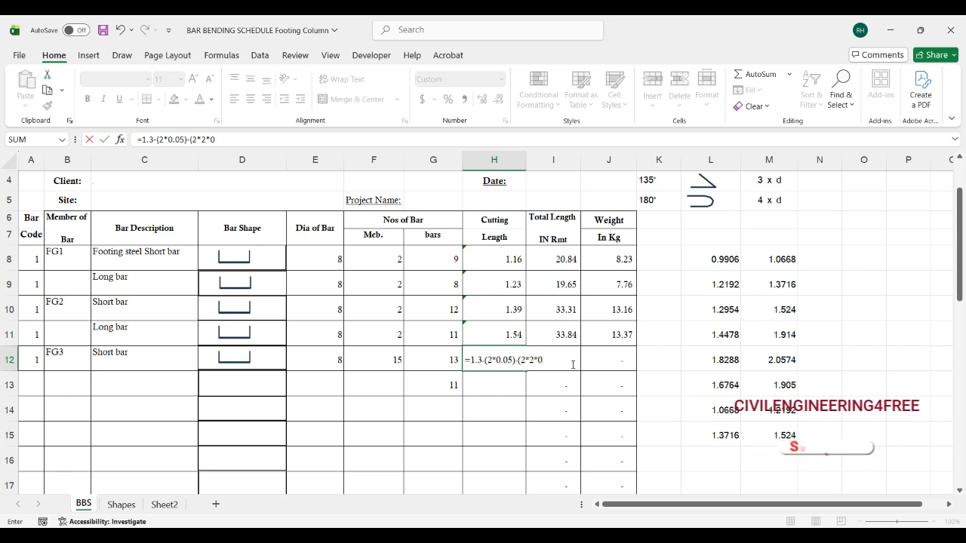
type("*0.008")
type("+(2*")
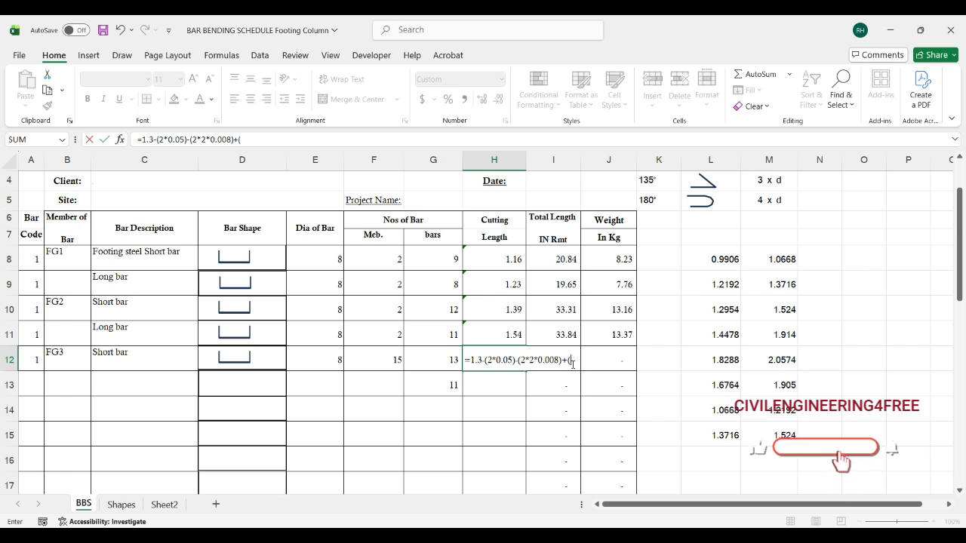
type("0.15")
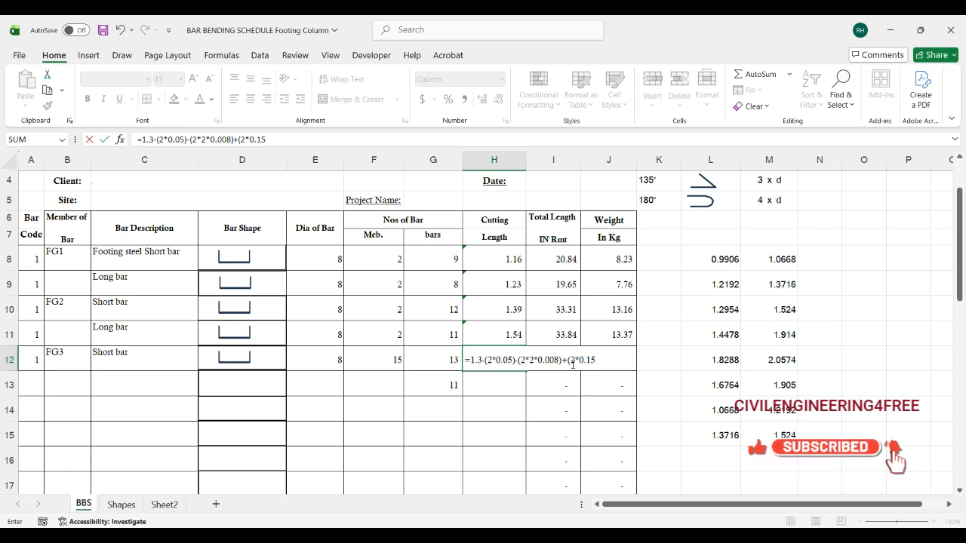
type(")")
key("Return")
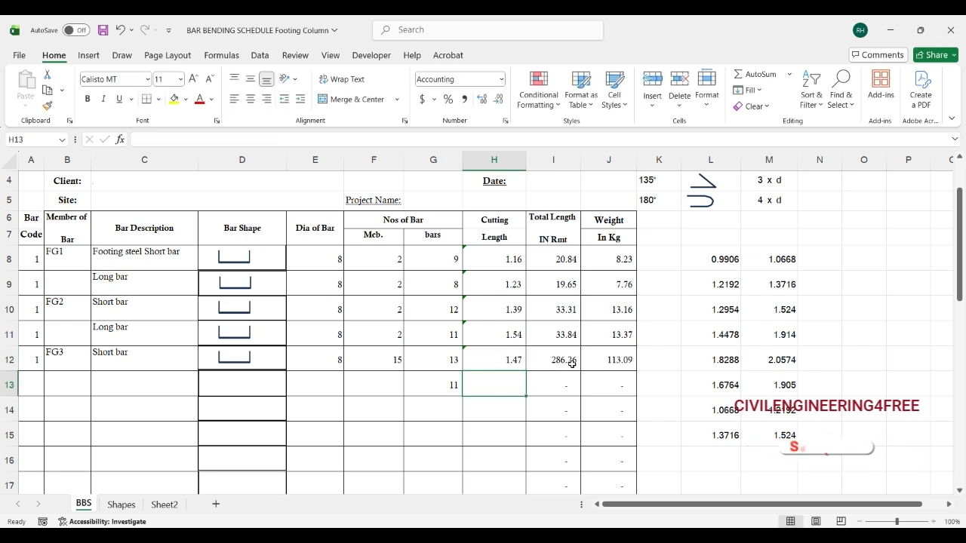
left_click(29, 381)
type("2")
key("Tab")
key("Tab")
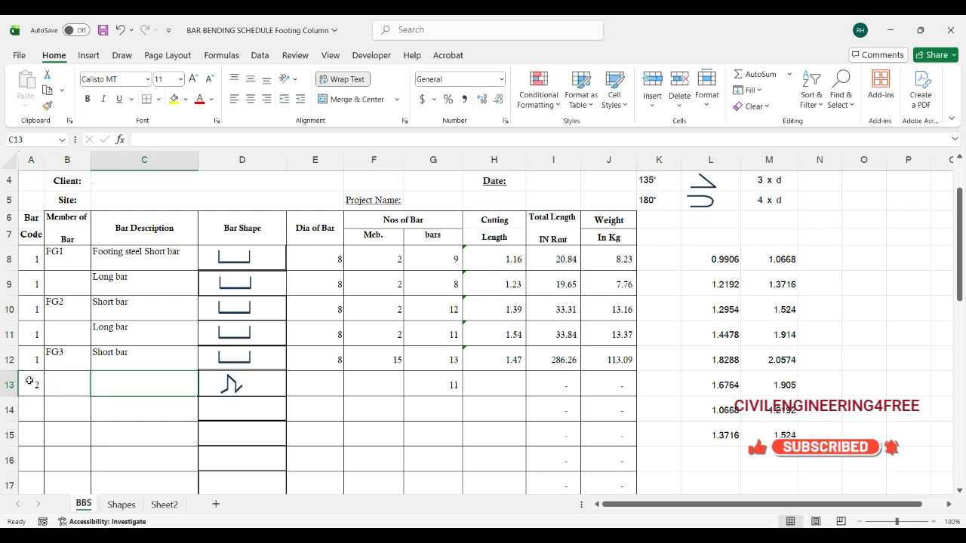
Step: Set the bar code in cell A13 to 1 and enter the description "Long bar" in C13 for FG3
left_click(29, 382)
type("1")
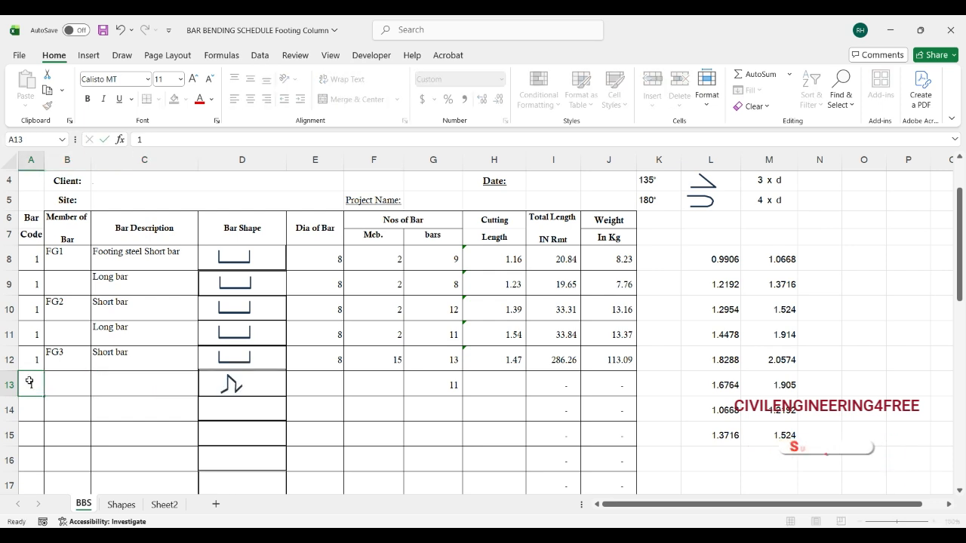
key("Tab")
key("Tab")
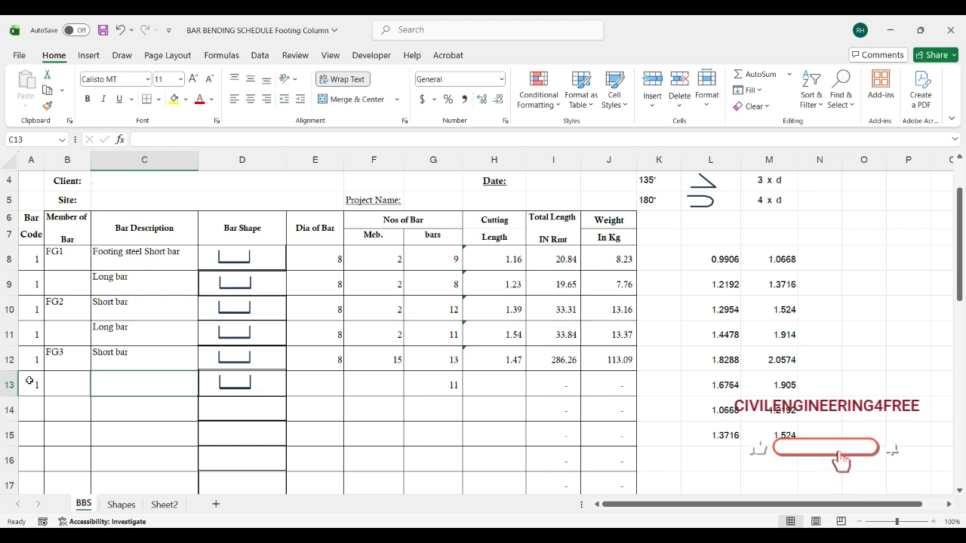
type("L")
key("Tab")
key("Tab")
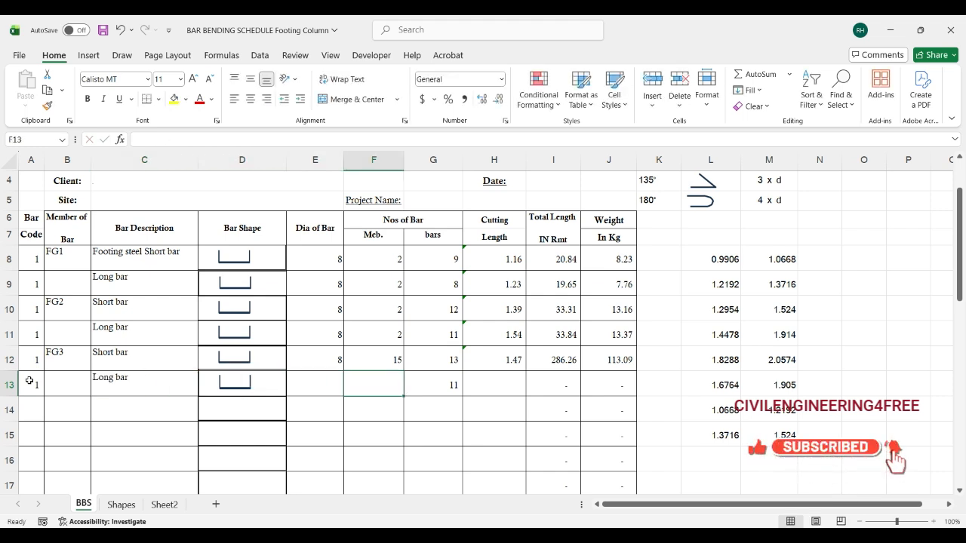
Step: Enter bar diameter 8 in cell E13 and 15 members in F13 for FG3's long bar
type("8")
key("Tab")
type("1")
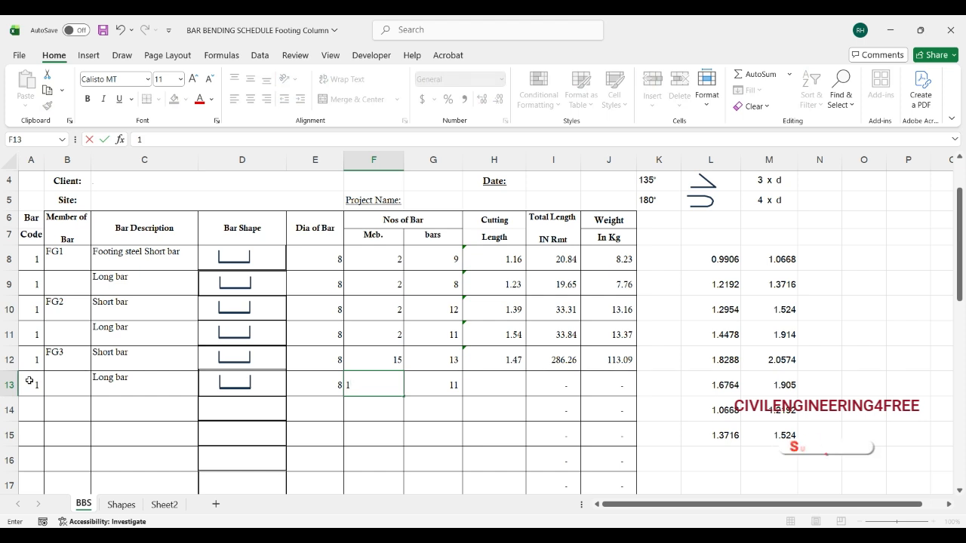
key("Tab")
key("Tab")
Step: Enter the FG3 long bar cutting length formula =1.52-(2*0.05)-(2*2*0.008)+(2*0.15) in cell H13
type("=")
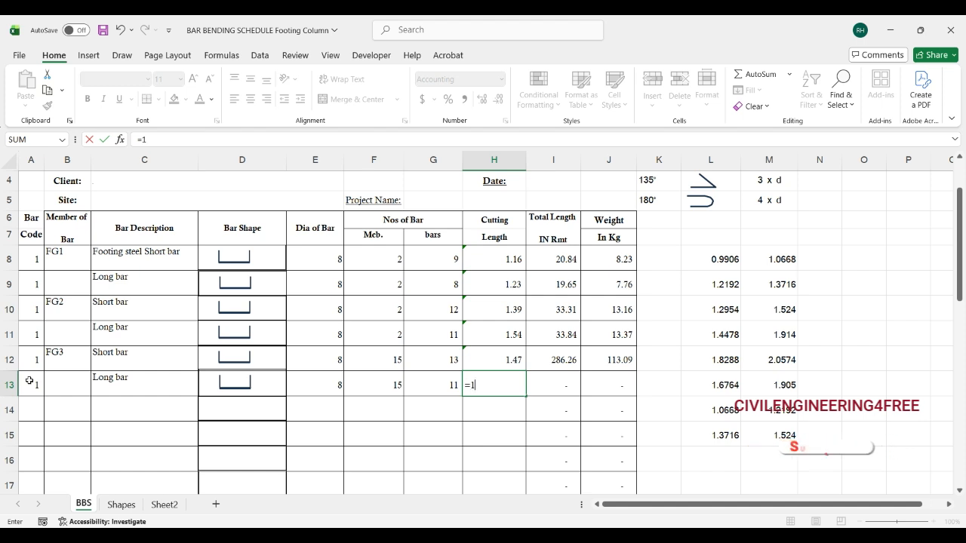
type("1.52")
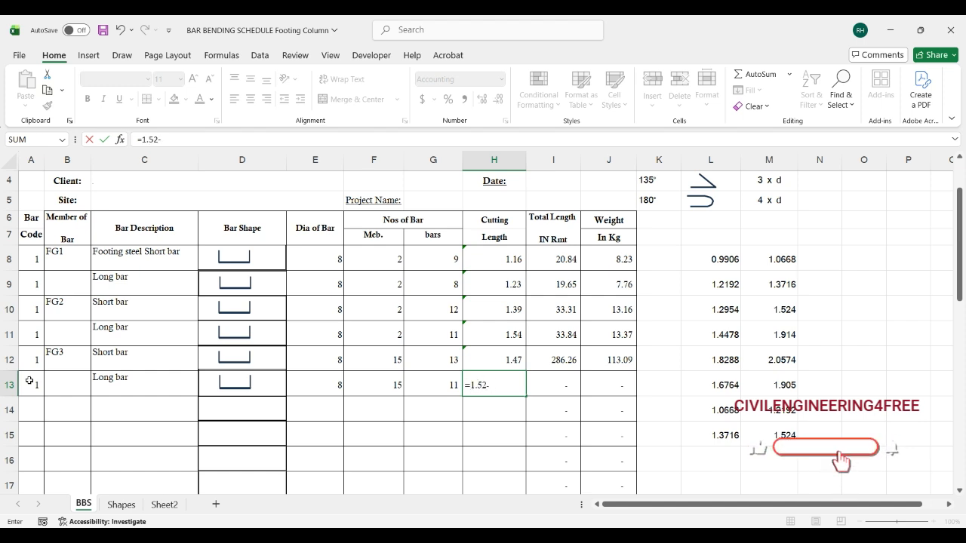
type("-(2*0.05)-")
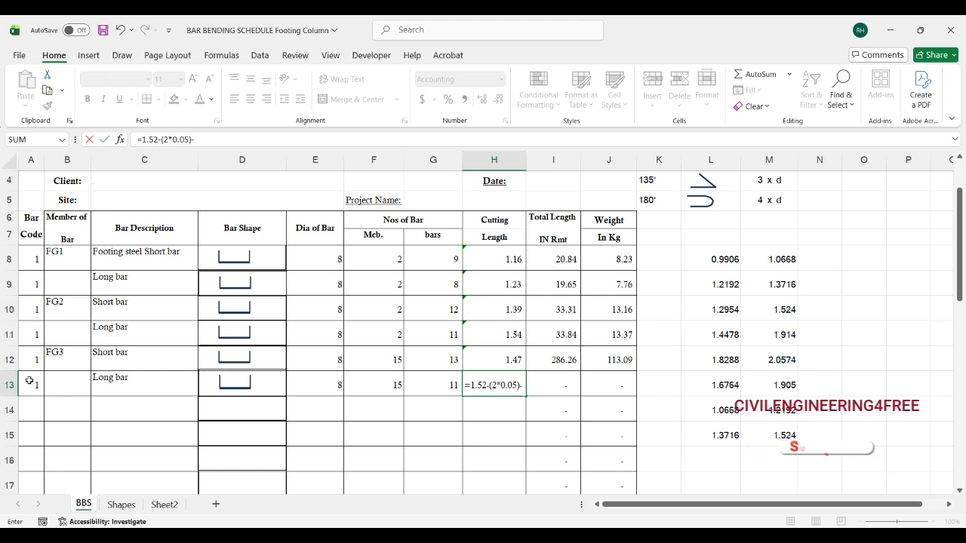
type("(")
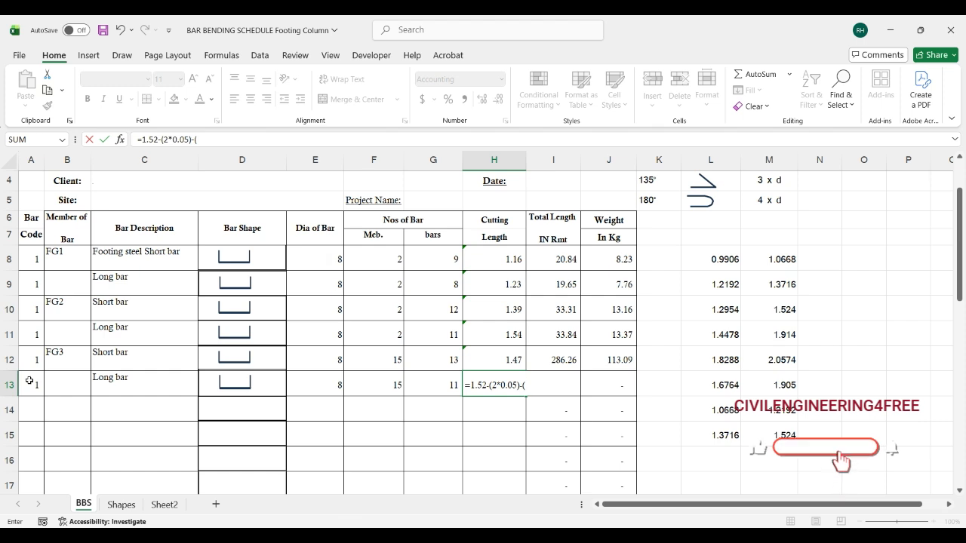
type("2*2*")
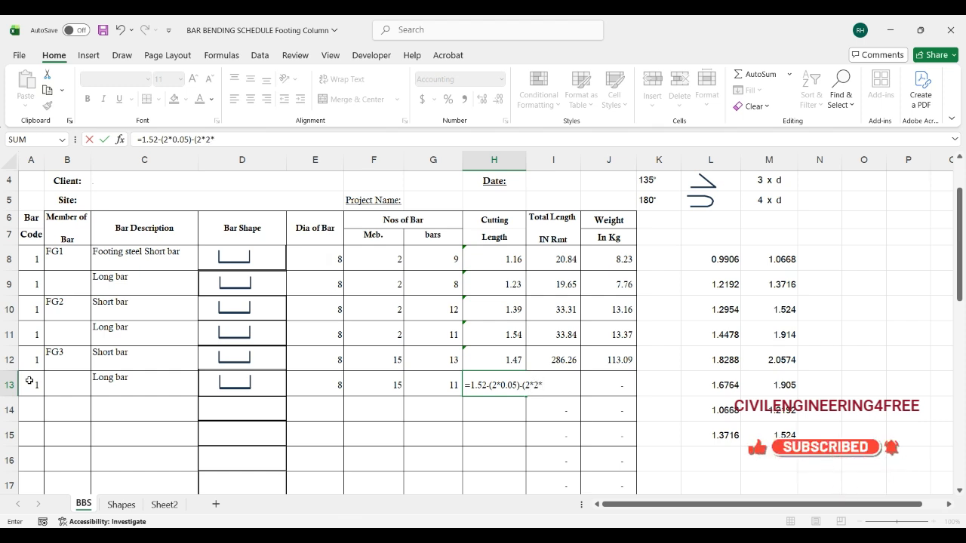
type("0.008")
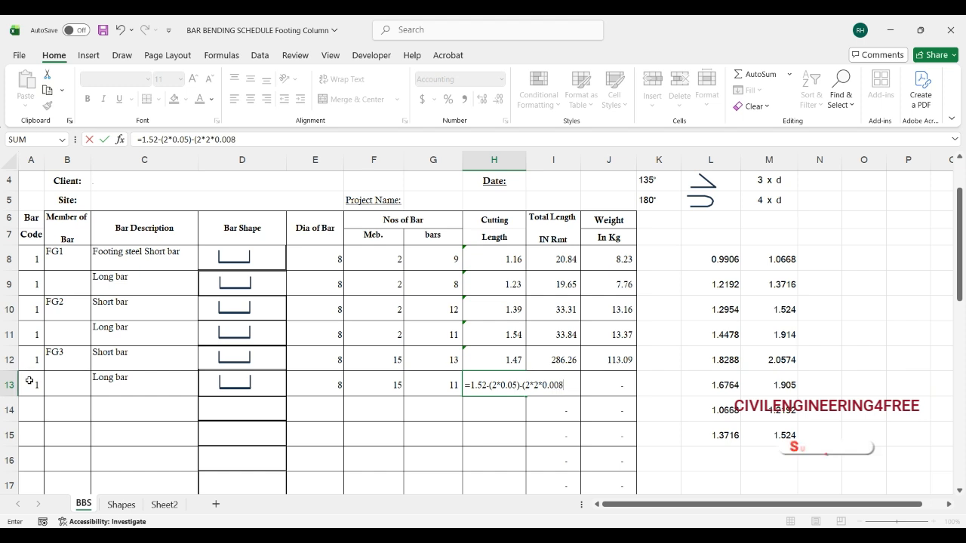
type(")+(")
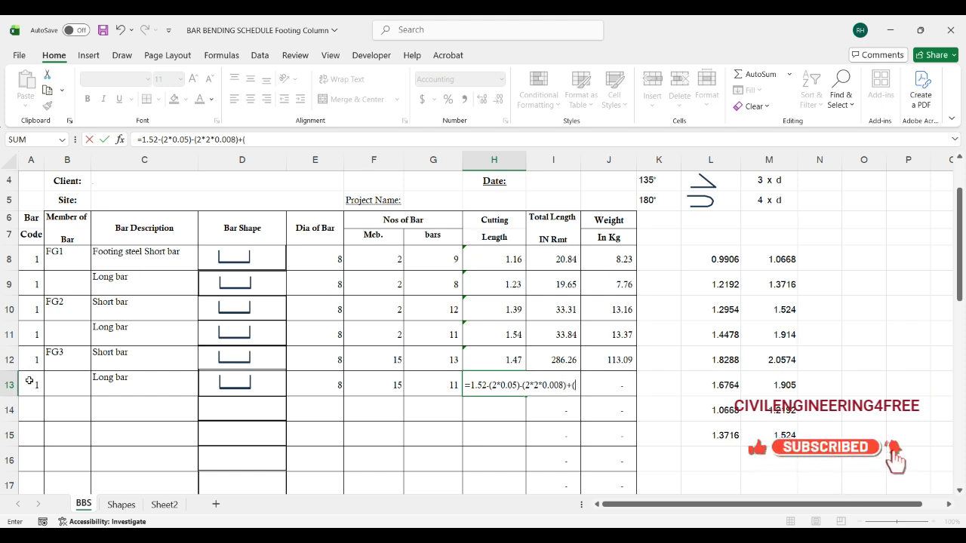
type("2*")
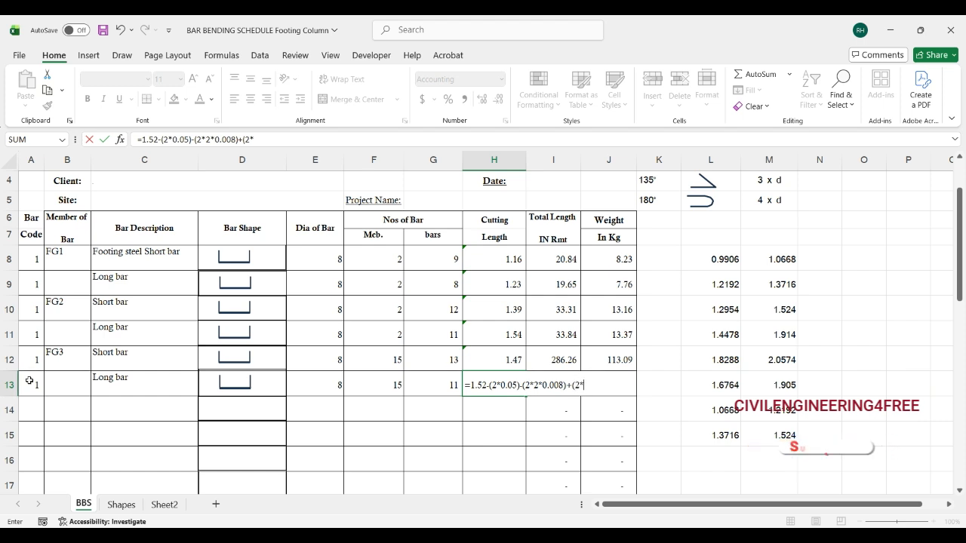
type("0.15)")
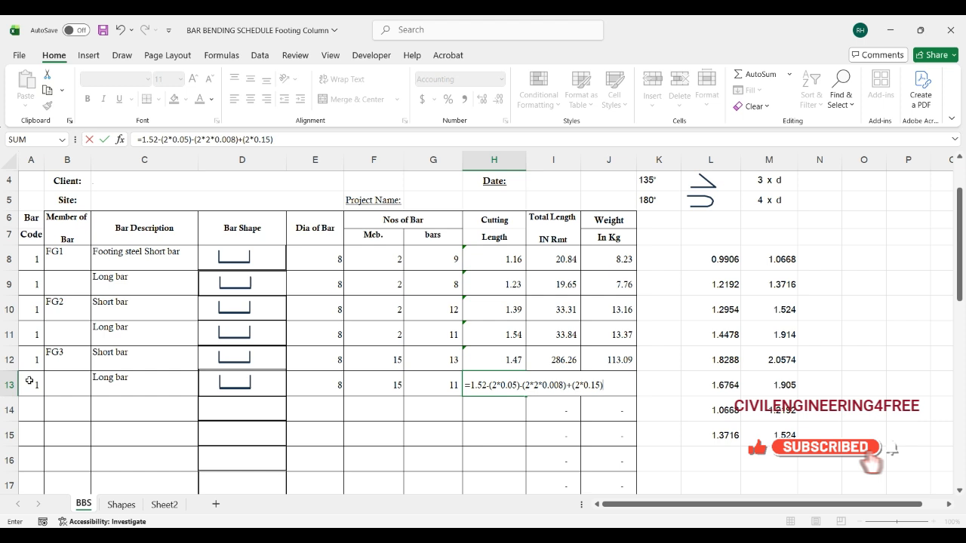
key("Return")
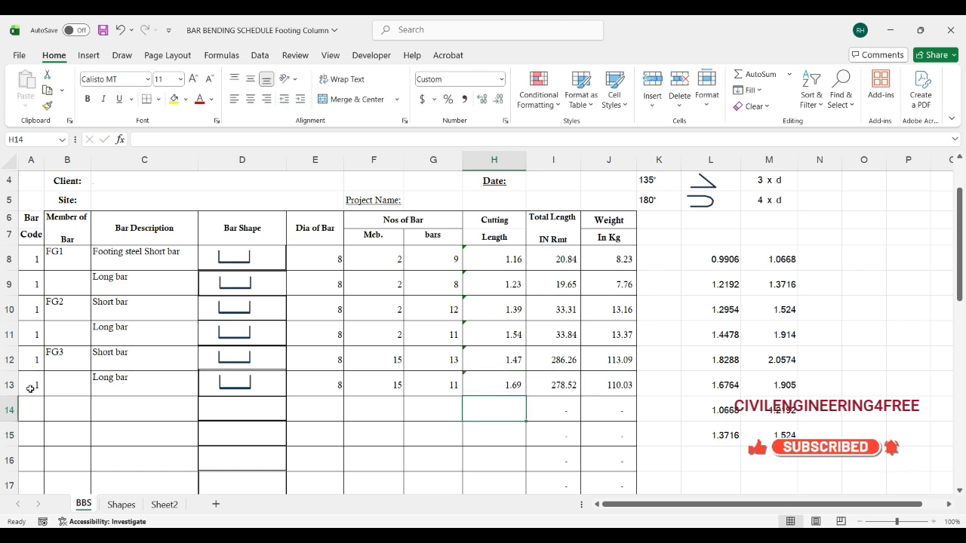
Step: Start the next footing row with member FG4 in cell B14 and description "Short bar" in C14
scroll(106, 377, "down", 1)
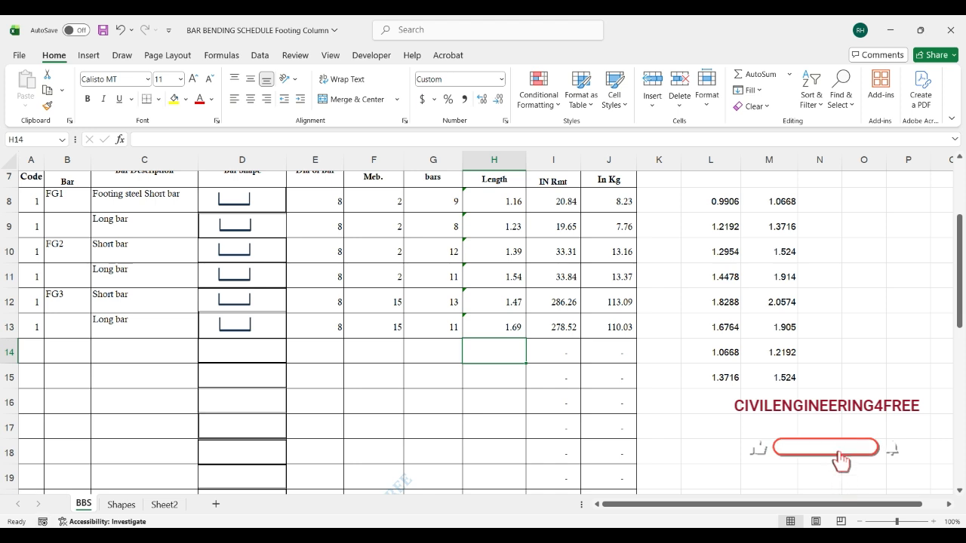
left_click(45, 537)
scroll(190, 473, "up", 1)
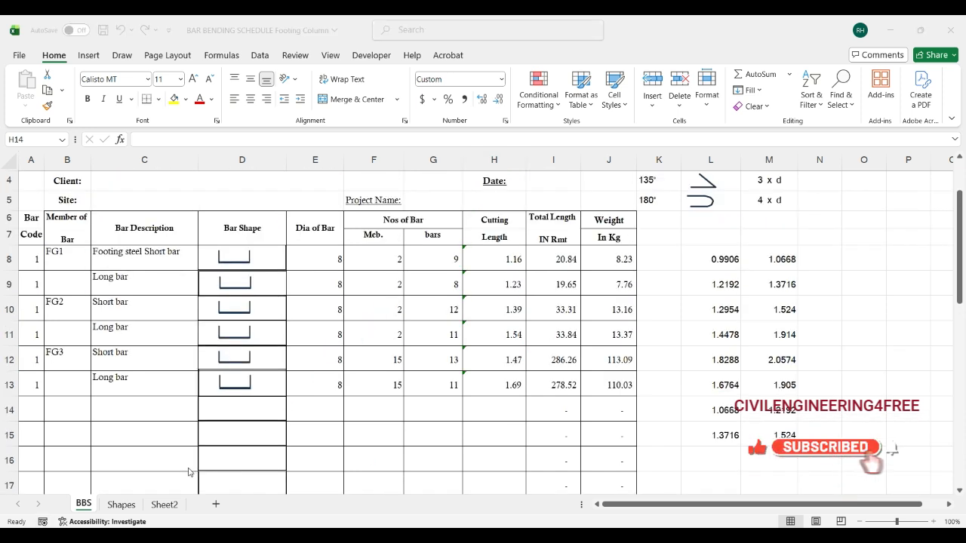
left_click(62, 410)
left_click(61, 410)
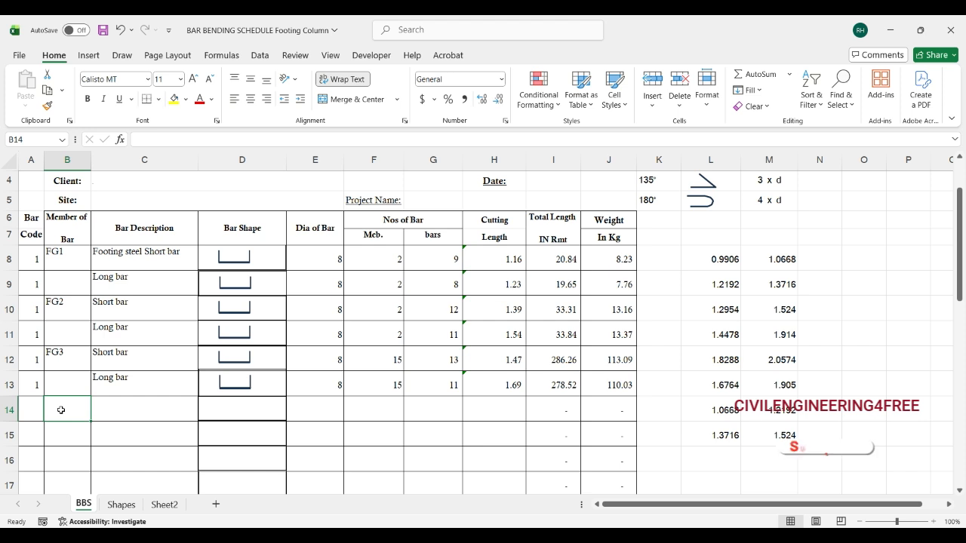
type("FG4")
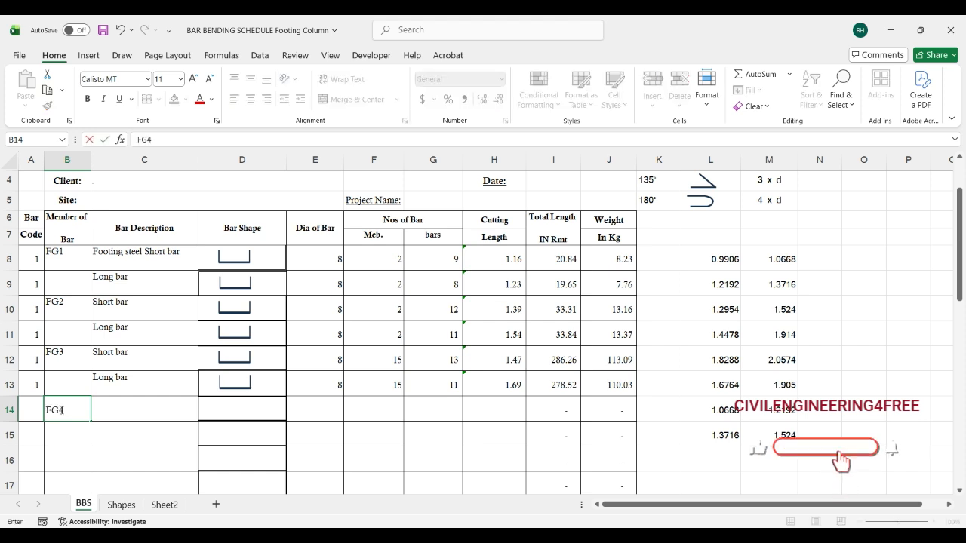
key("Tab")
key("Down")
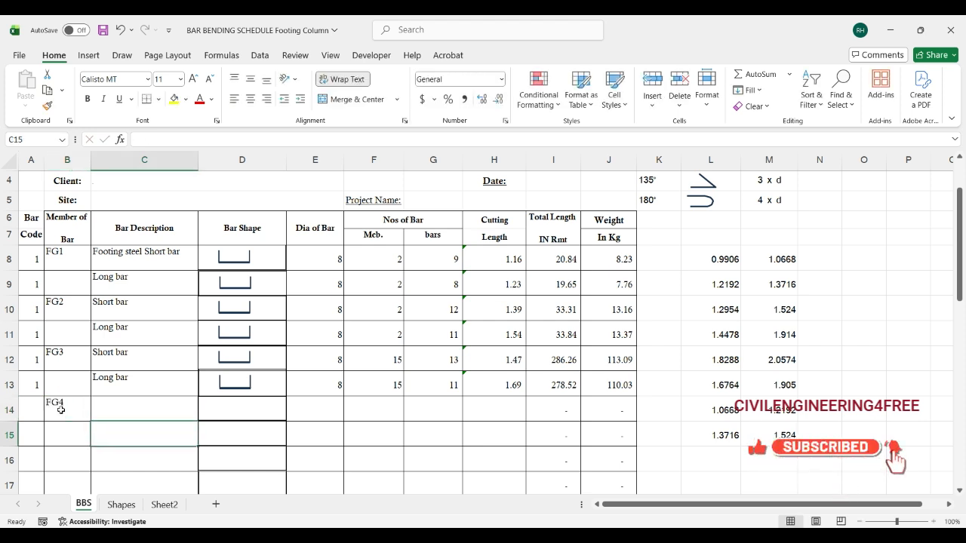
key("Up")
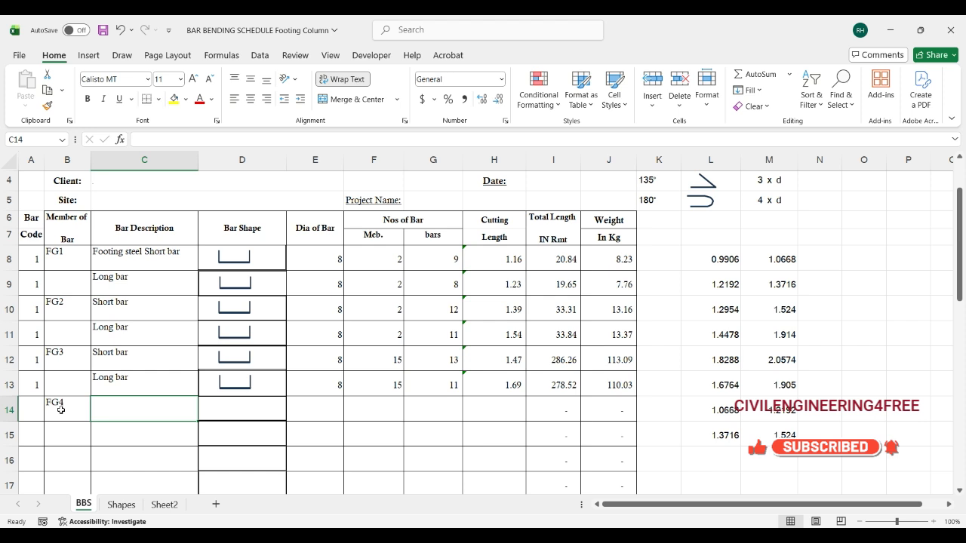
type("S")
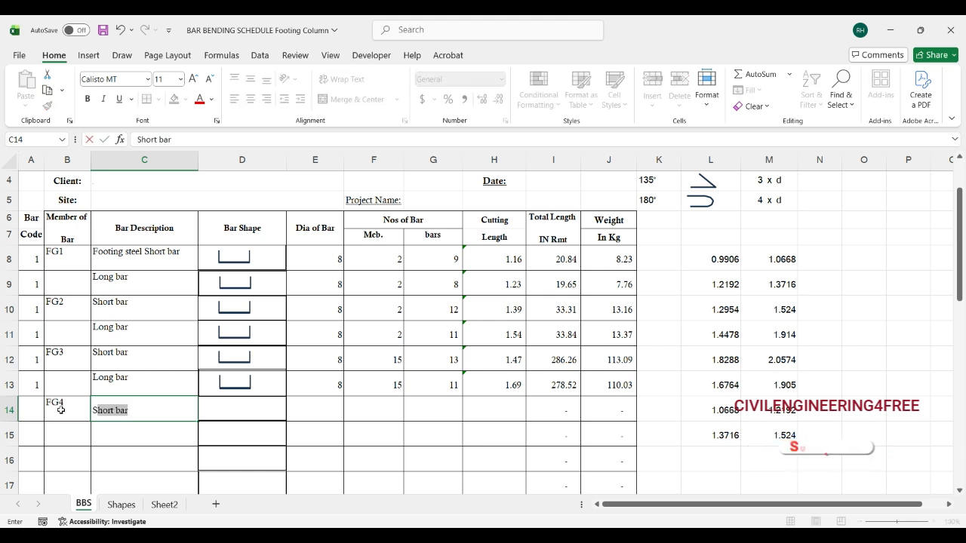
key("Tab")
Step: Assign bar code 1 to the FG4 short bar in cell A14
left_click(28, 410)
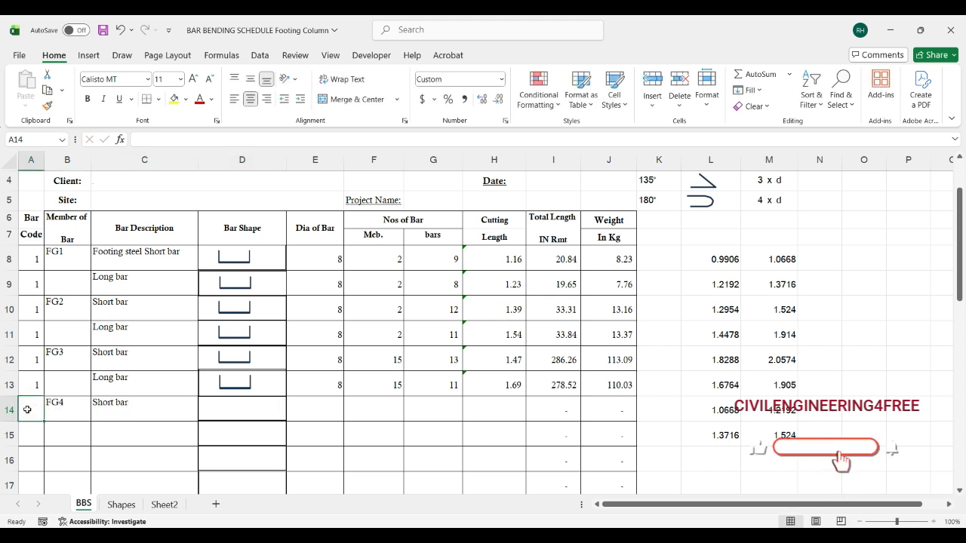
type("1")
key("Tab")
key("Tab")
key("Tab")
key("Tab")
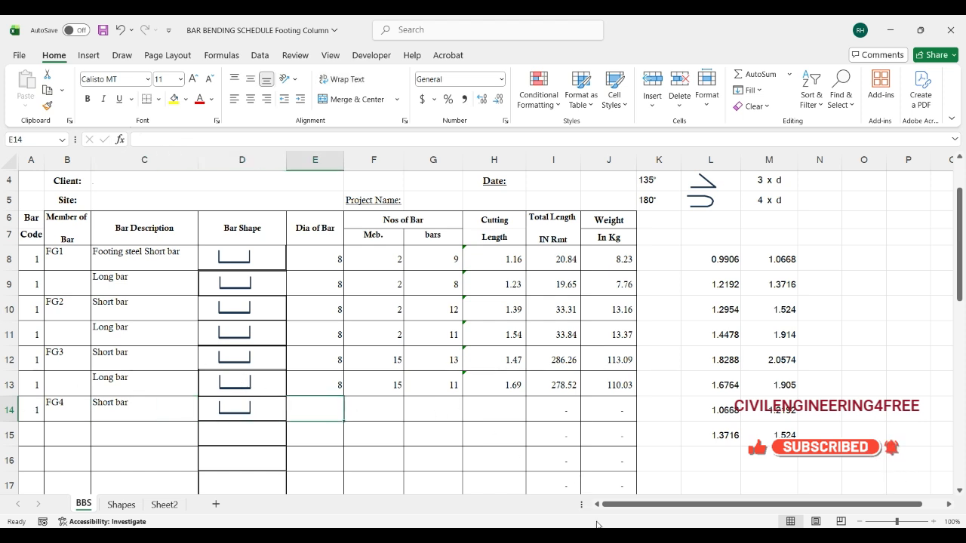
Step: Check FG4 in Schedule.pdf, and enter bar diameter 10 in cell E14 and 2 members in F14 of the Excel schedule
left_click(573, 482)
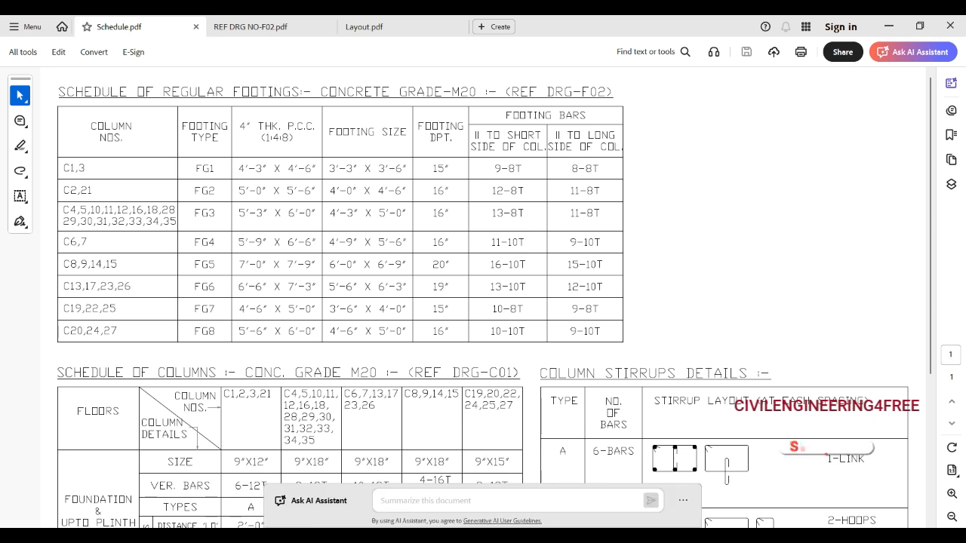
mouse_move(651, 527)
left_click(634, 495)
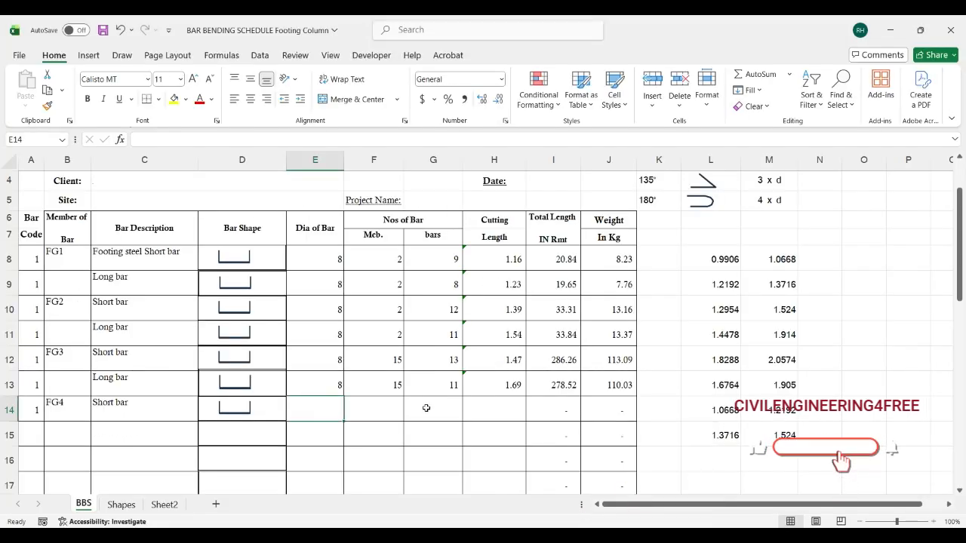
type("10")
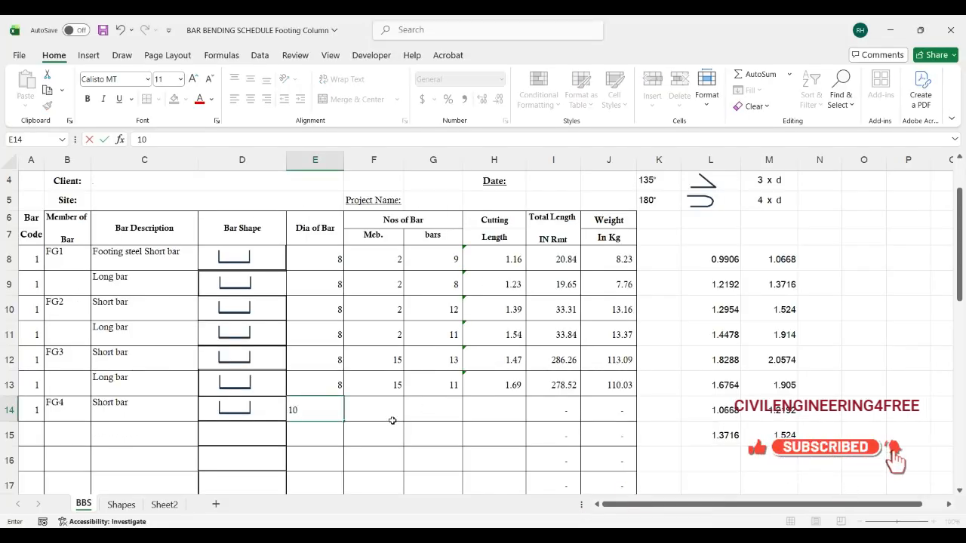
key("Tab")
type("2")
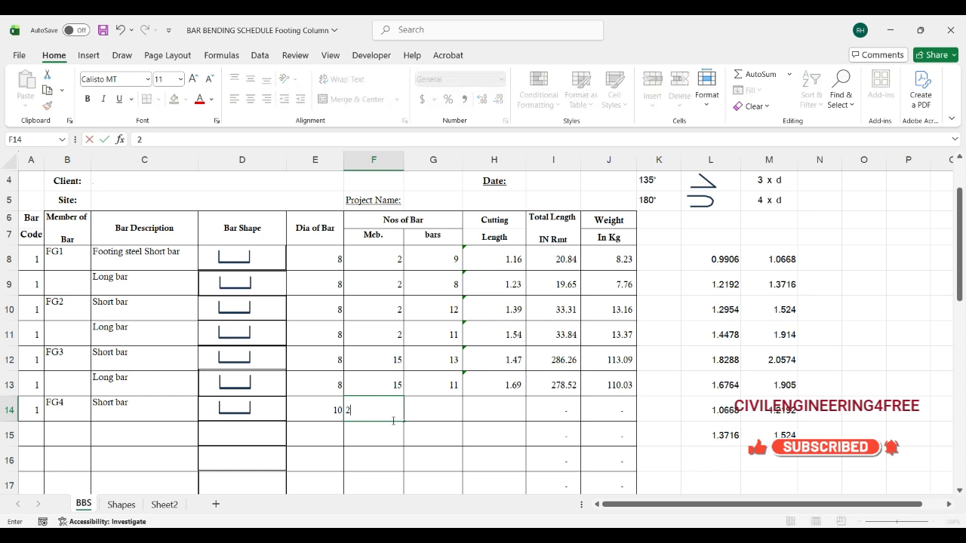
key("Tab")
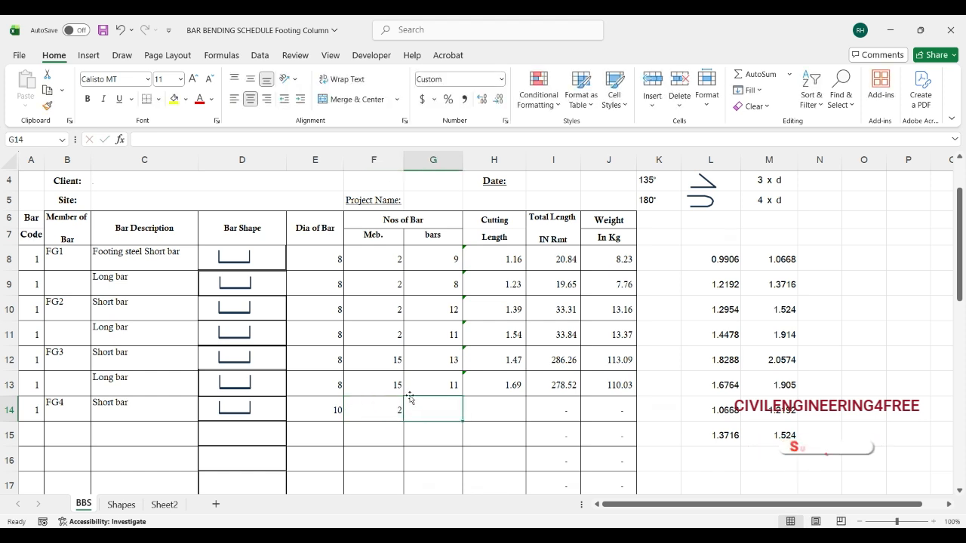
Step: Look up FG4's short-side bar count in Schedule.pdf and enter 11 bars in cell G14 of the Excel schedule
mouse_move(650, 528)
left_click(608, 491)
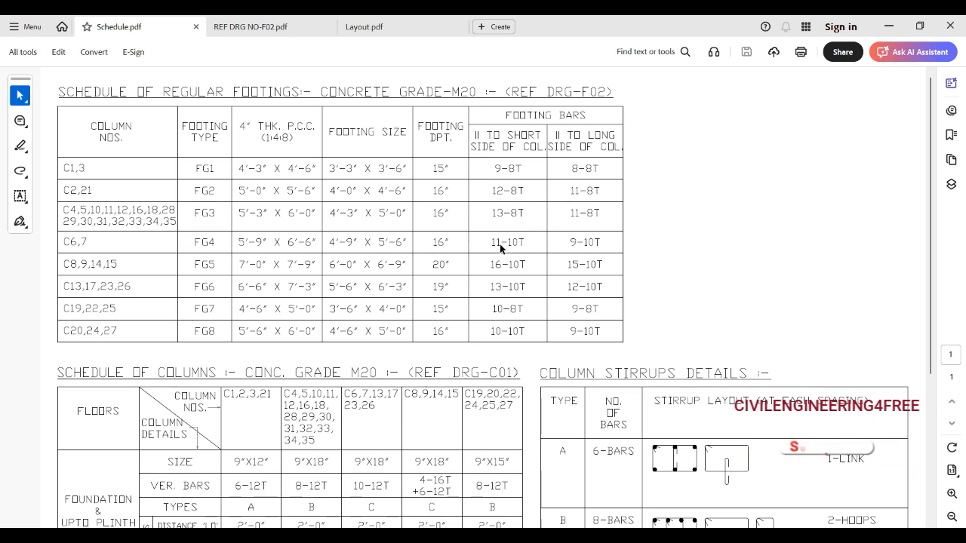
mouse_move(649, 528)
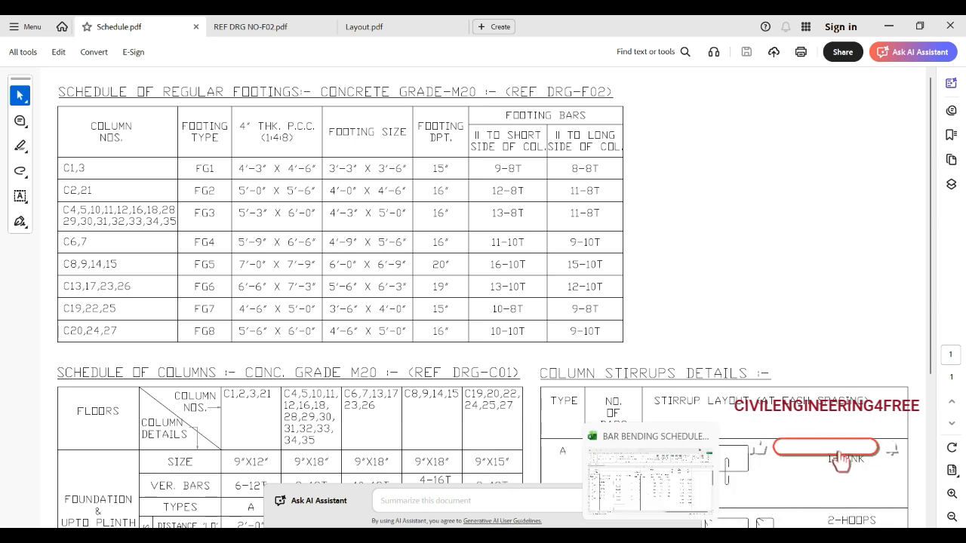
left_click(645, 487)
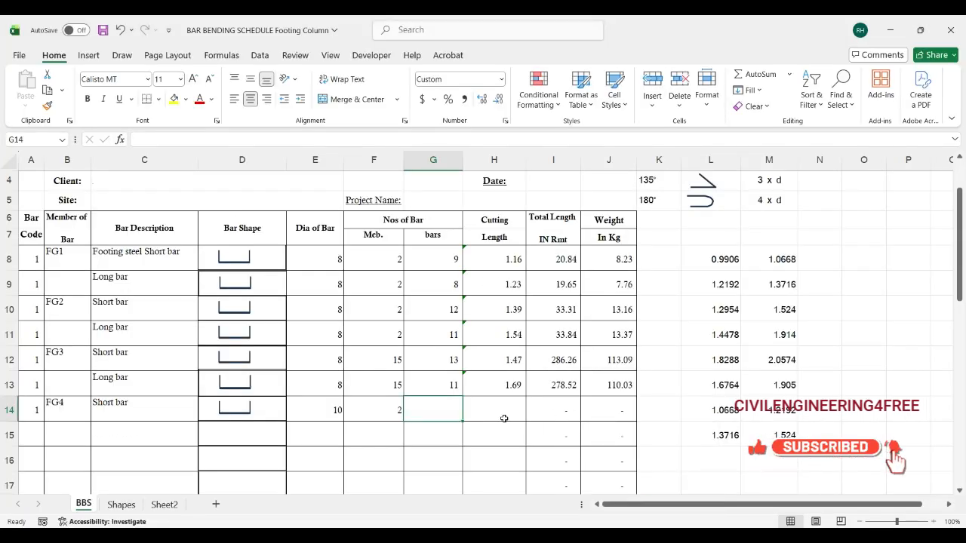
type("11")
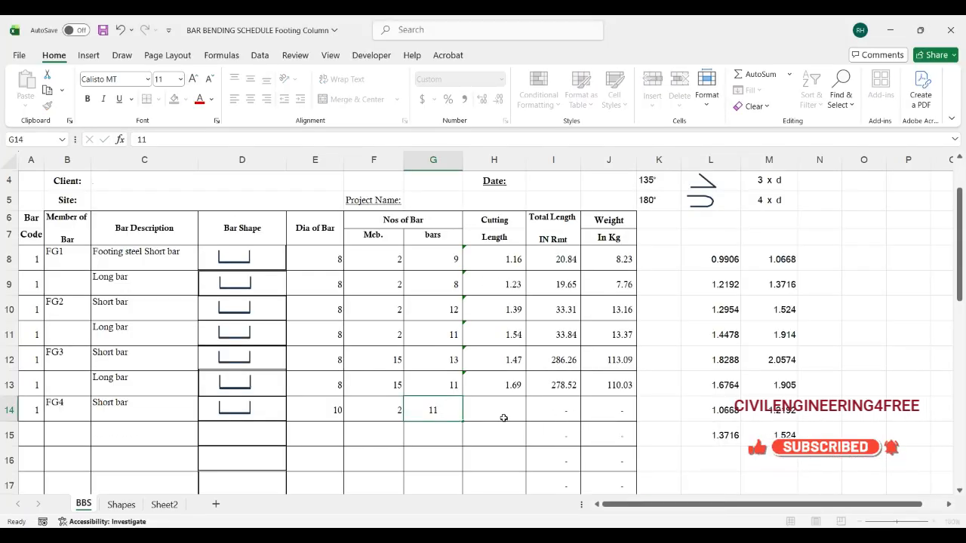
Step: Enter the FG4 short bar cutting length formula =1.44-(2*0.05)-(2*2*0.01)+(2*0.15) in cell H14
left_click(503, 418)
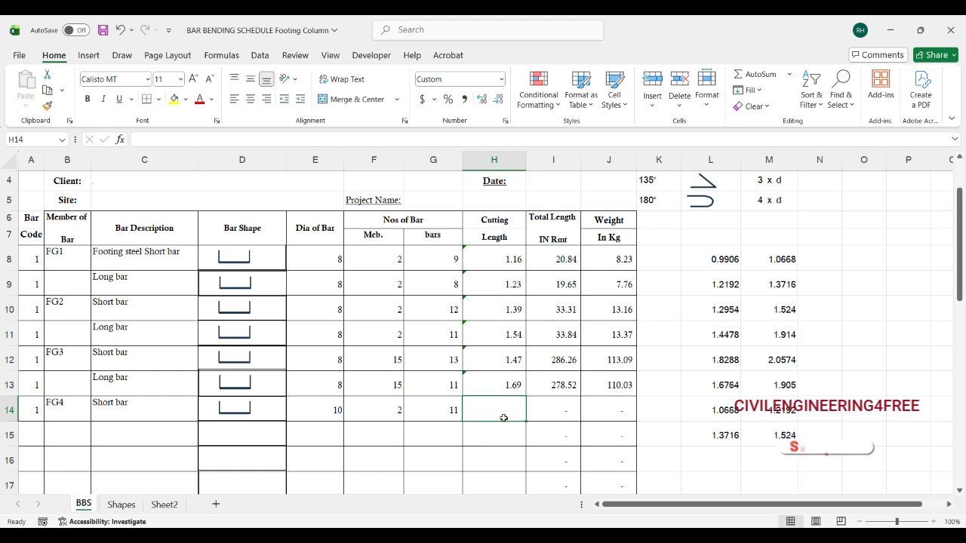
type("=(")
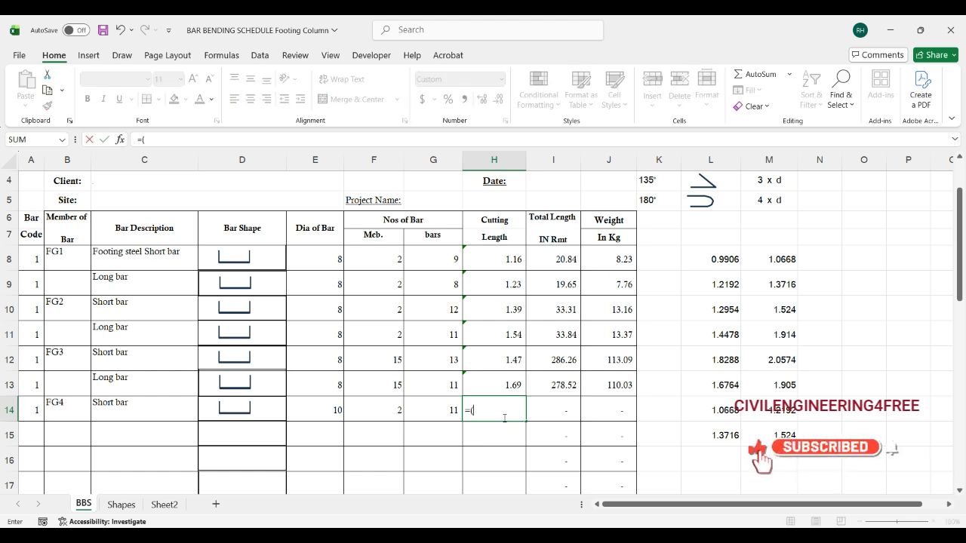
key("BackSpace")
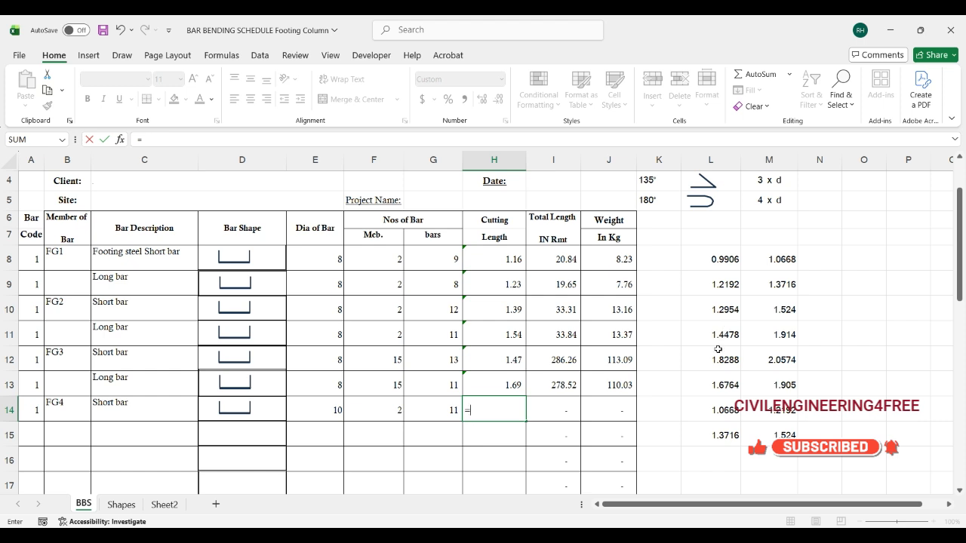
type("1")
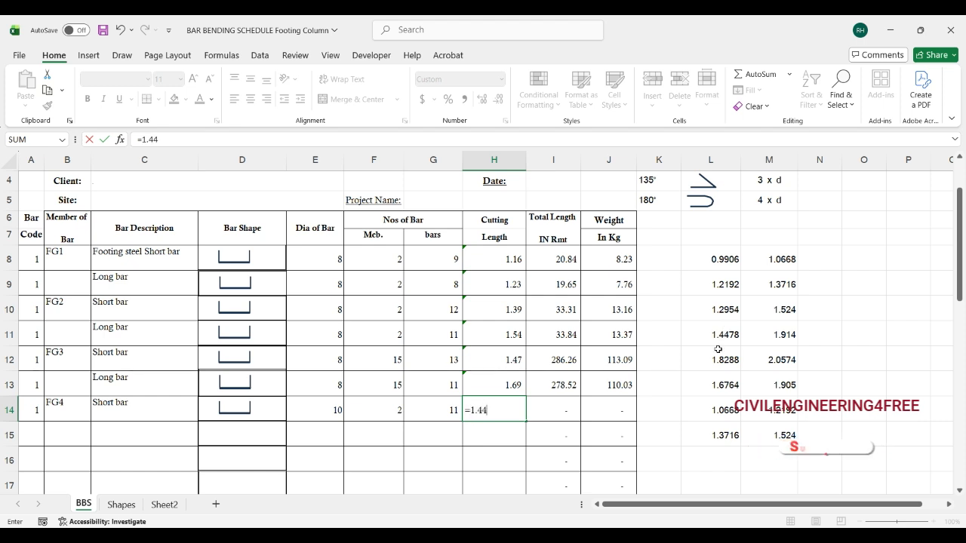
type(".44")
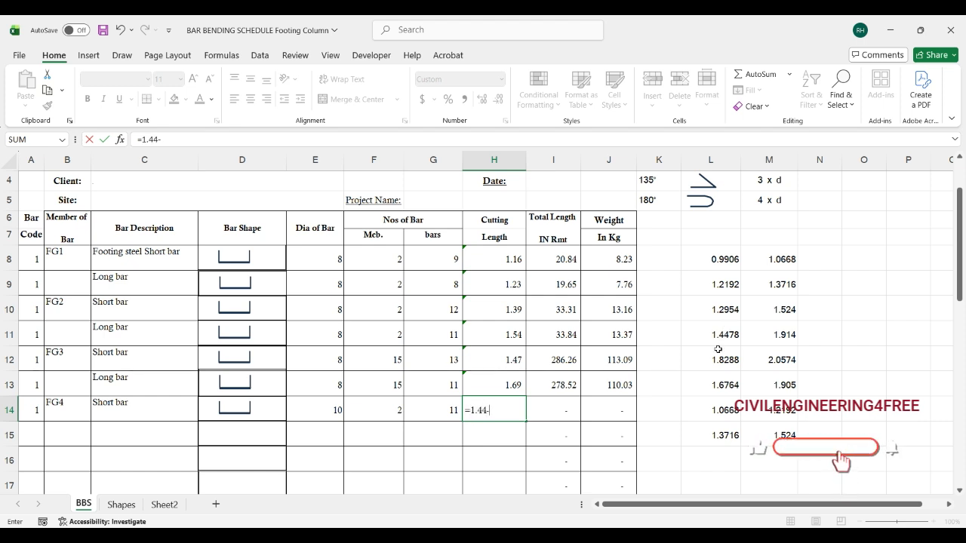
type("-(2*0.05")
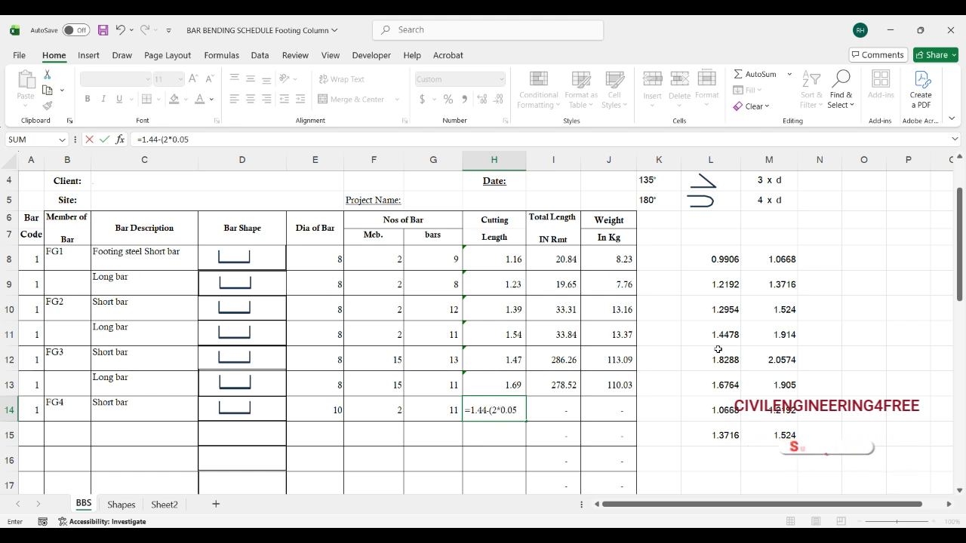
type(")")
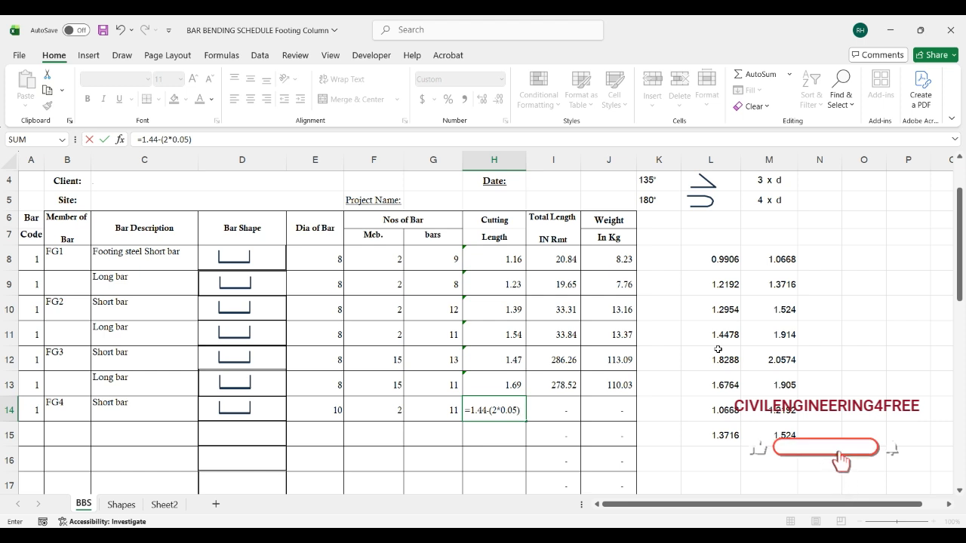
type("-(")
type("2*2*")
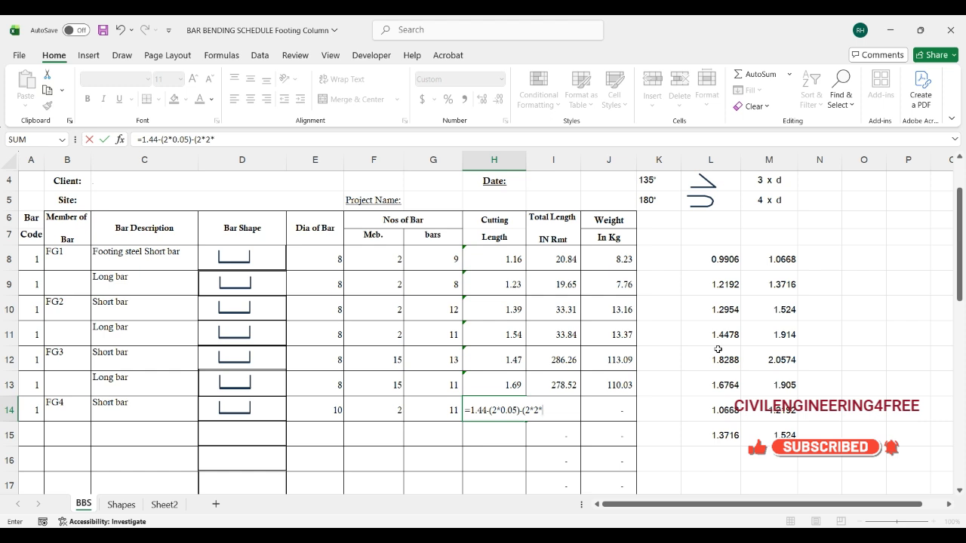
type("0.1")
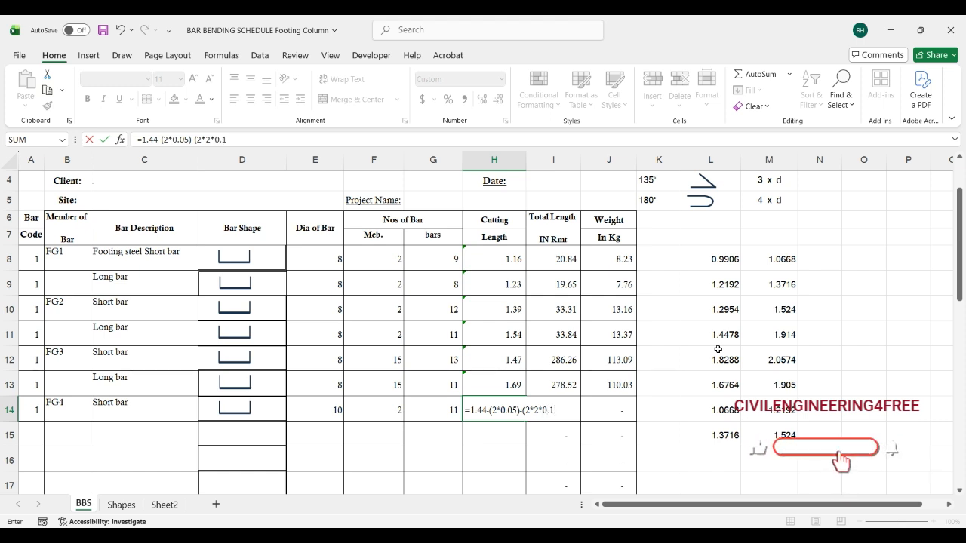
key("BackSpace")
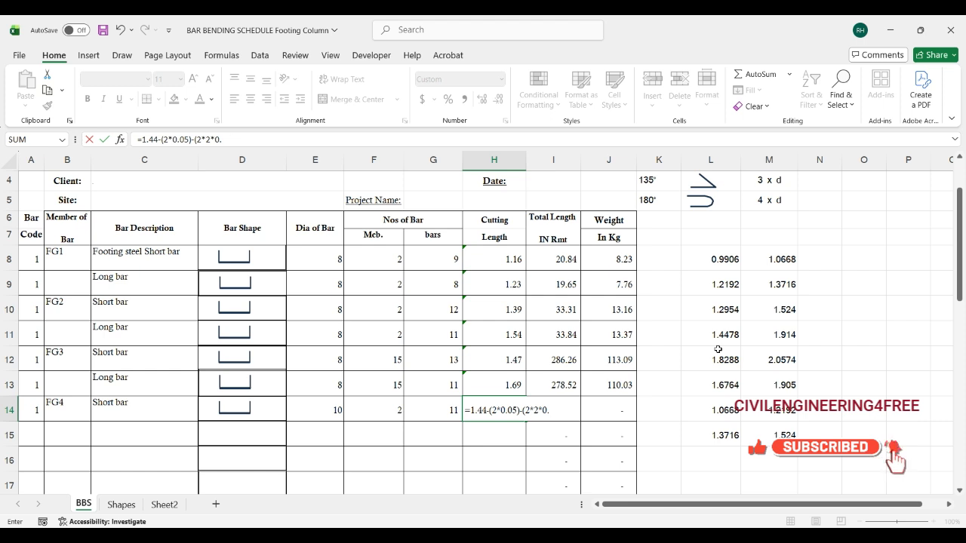
type("01)")
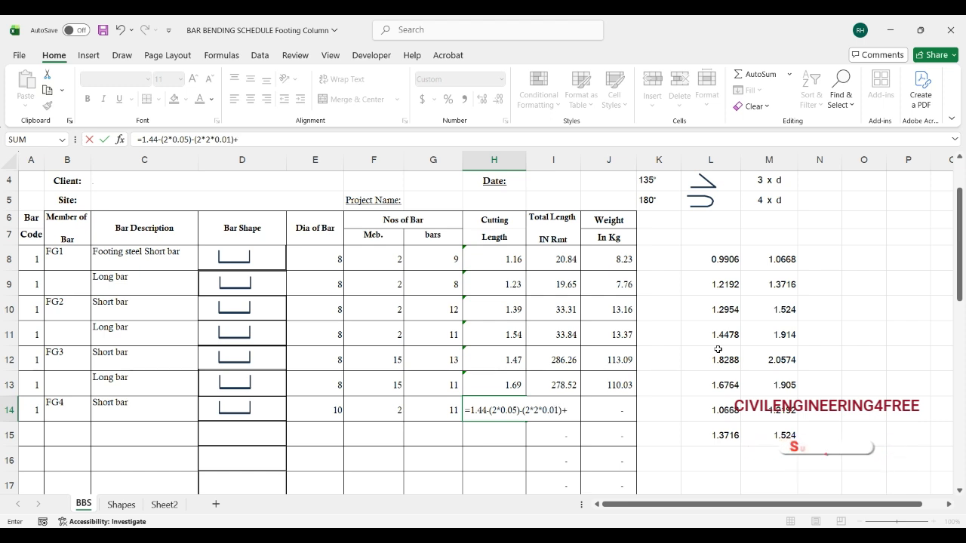
type("+(2*")
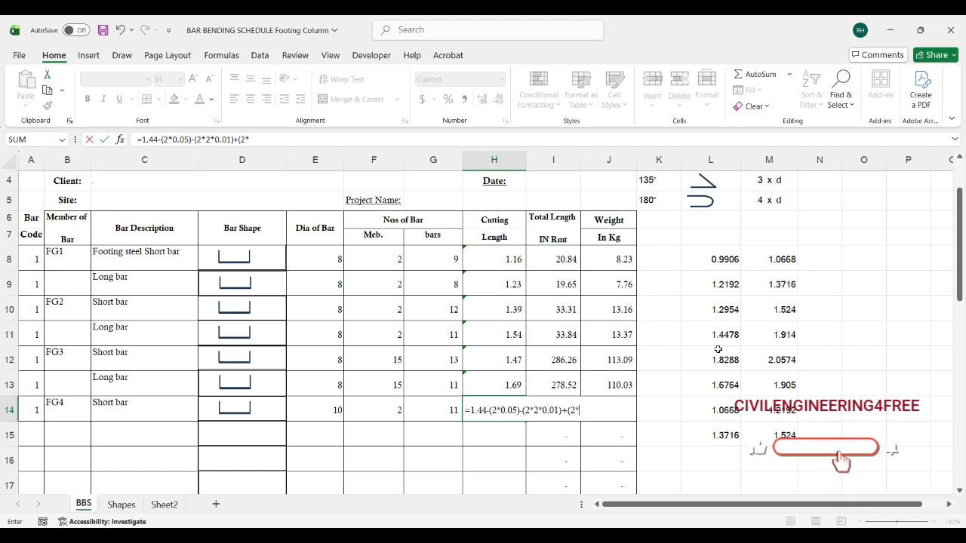
type("0.15")
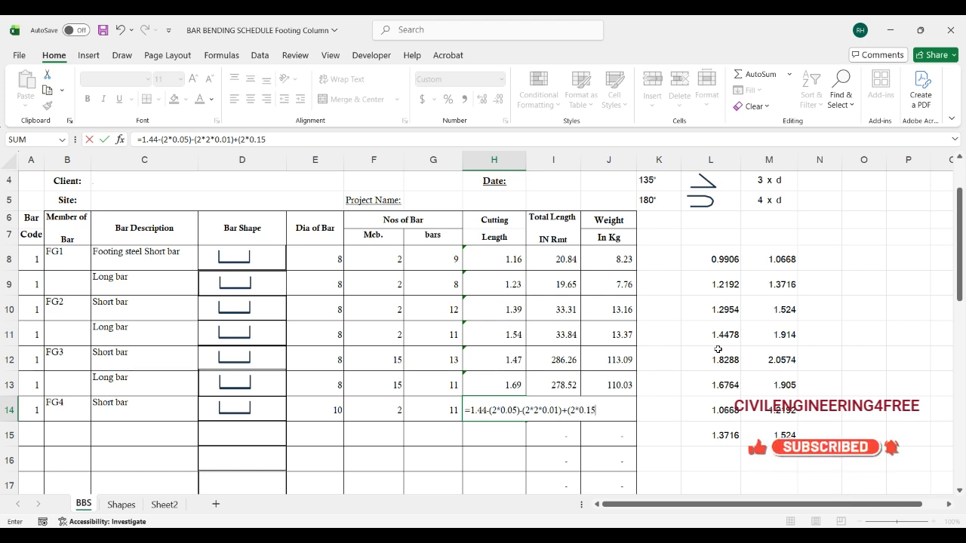
key("Return")
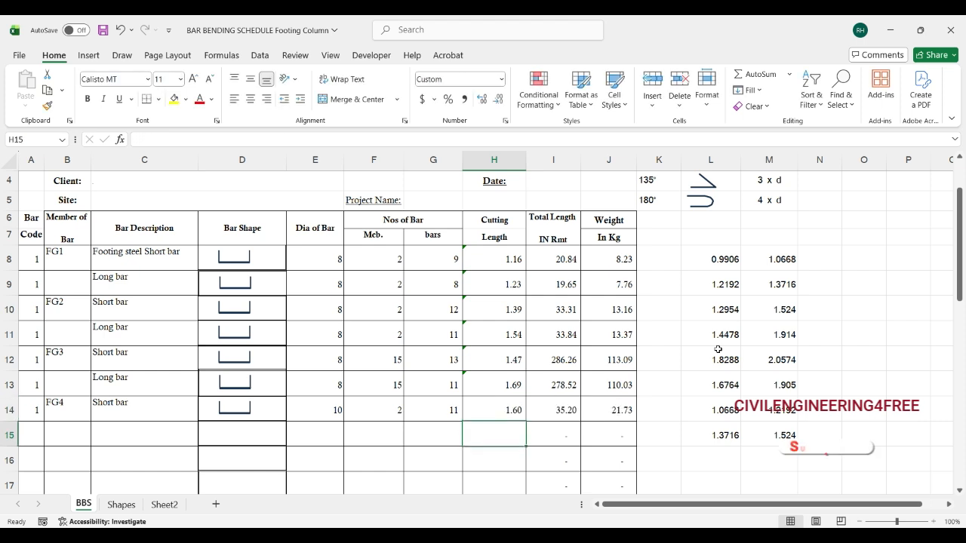
Step: Start FG4's second row with bar code 1 in cell A15 and description "Long bar" in C15
scroll(189, 390, "down", 1)
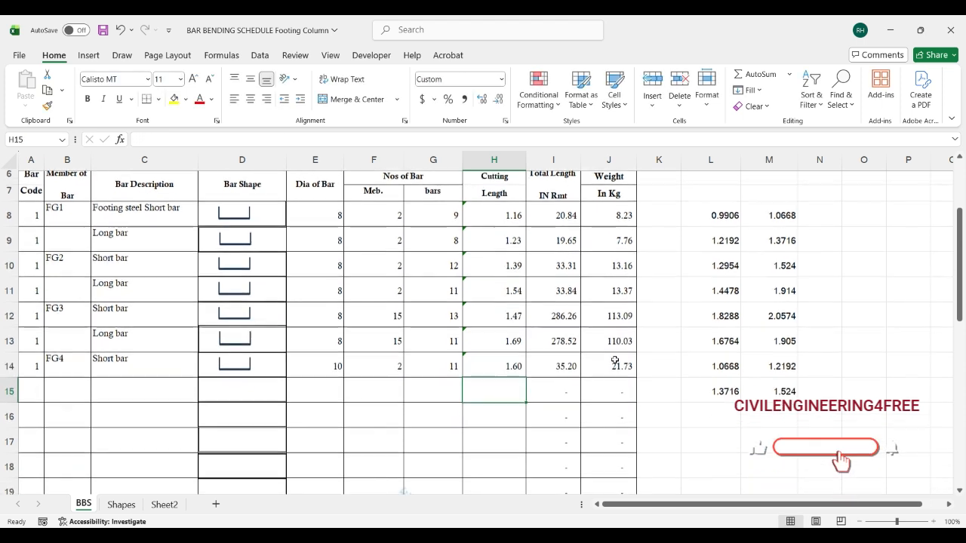
left_click(34, 373)
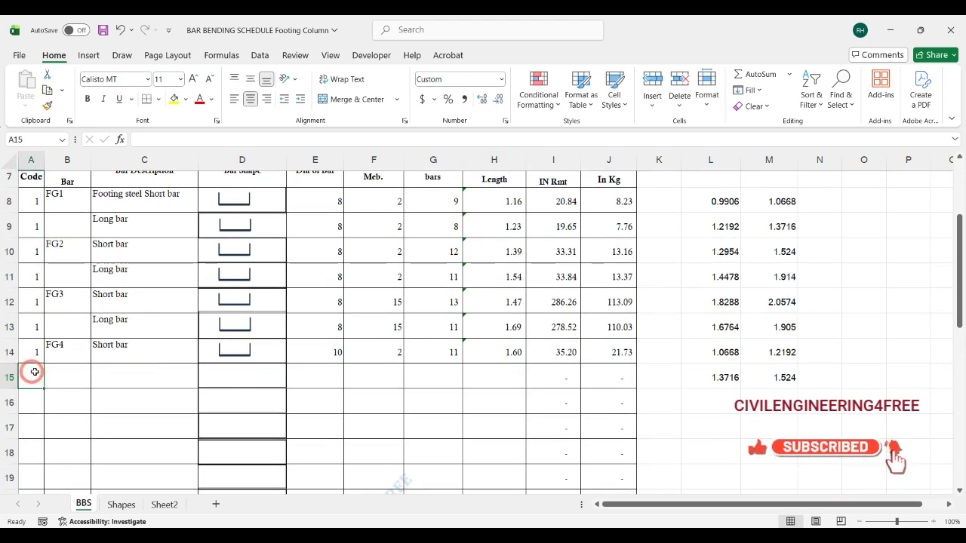
type("1")
key("Tab")
key("Tab")
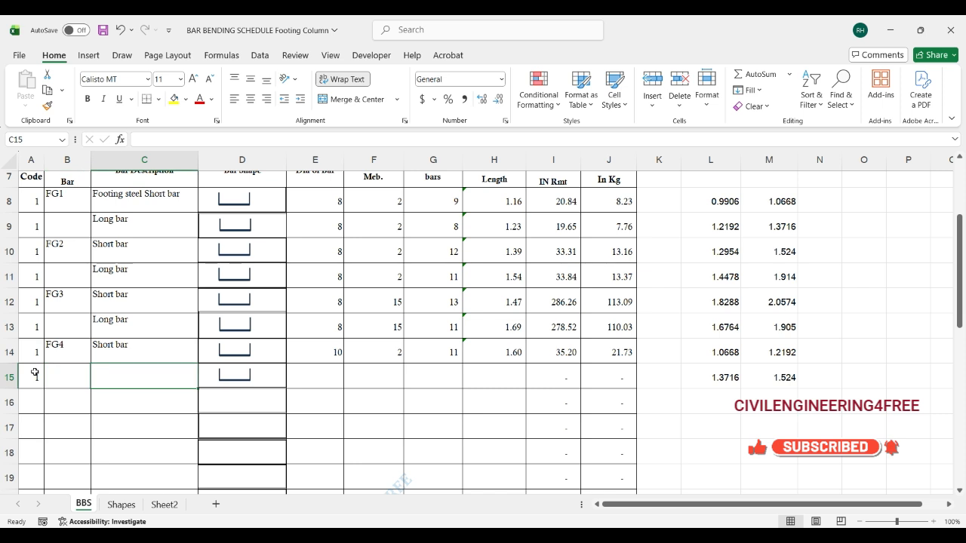
type("L")
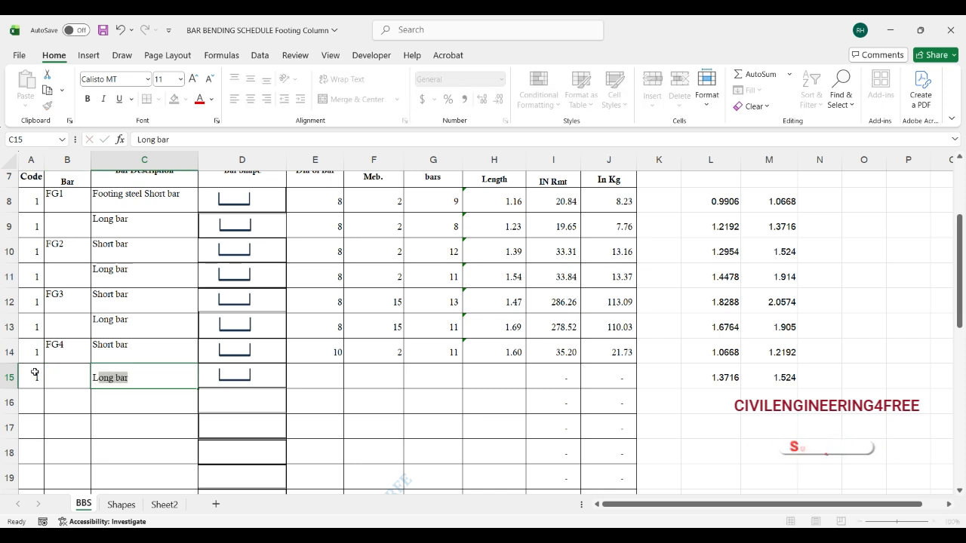
key("Tab")
Step: Enter diameter 10 in cell E15, 2 members in F15 and 9 bars in G15, and check FG4's long-side bars in Schedule.pdf
key("Tab")
type("10")
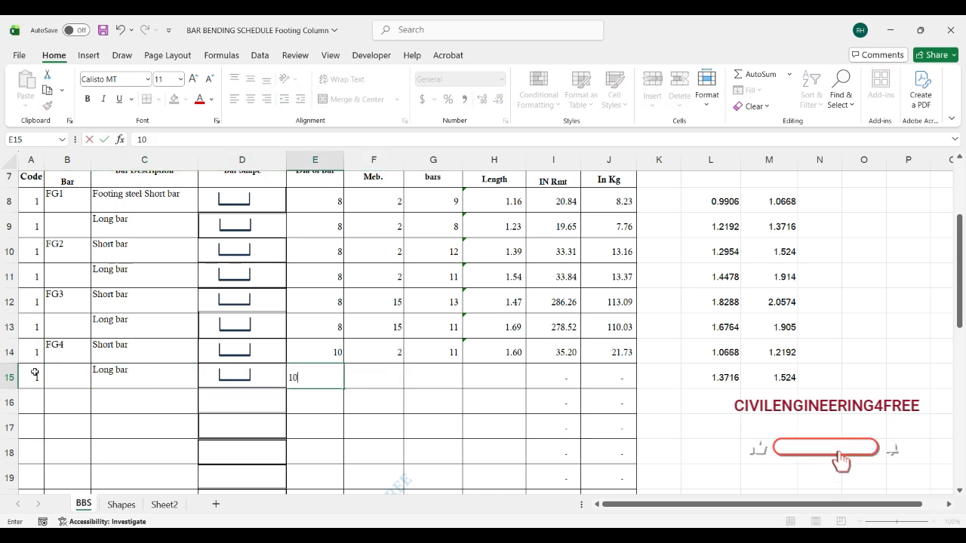
key("Tab")
type("2")
key("Tab")
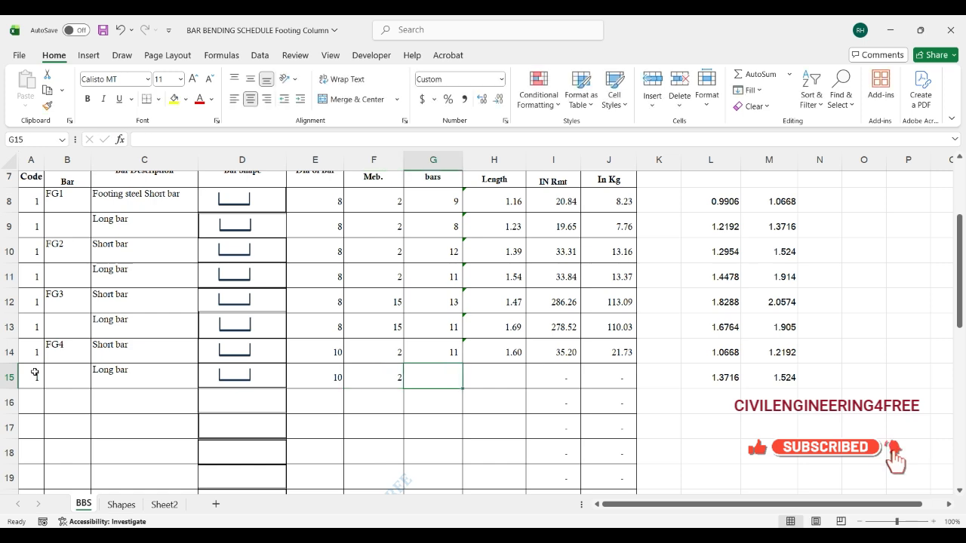
type("9")
key("Tab")
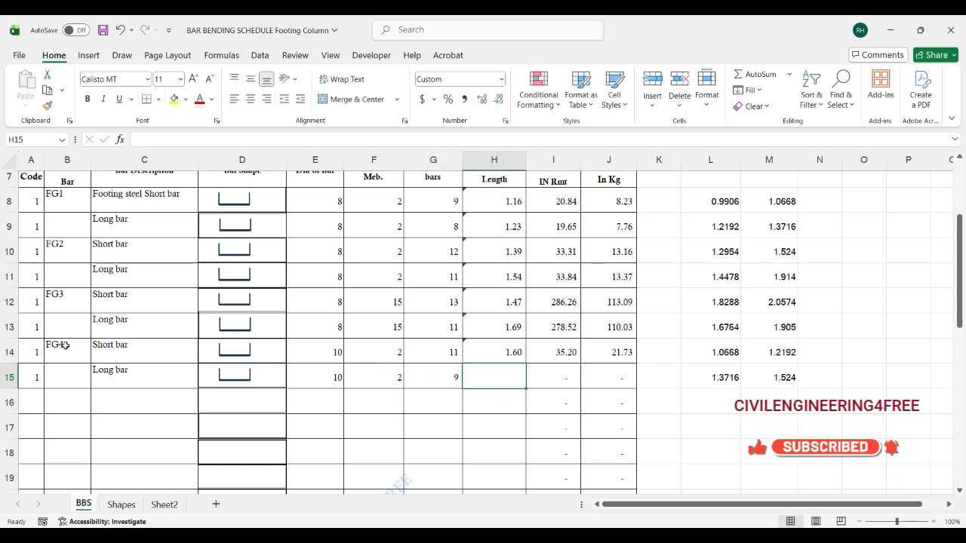
key("alt+Tab")
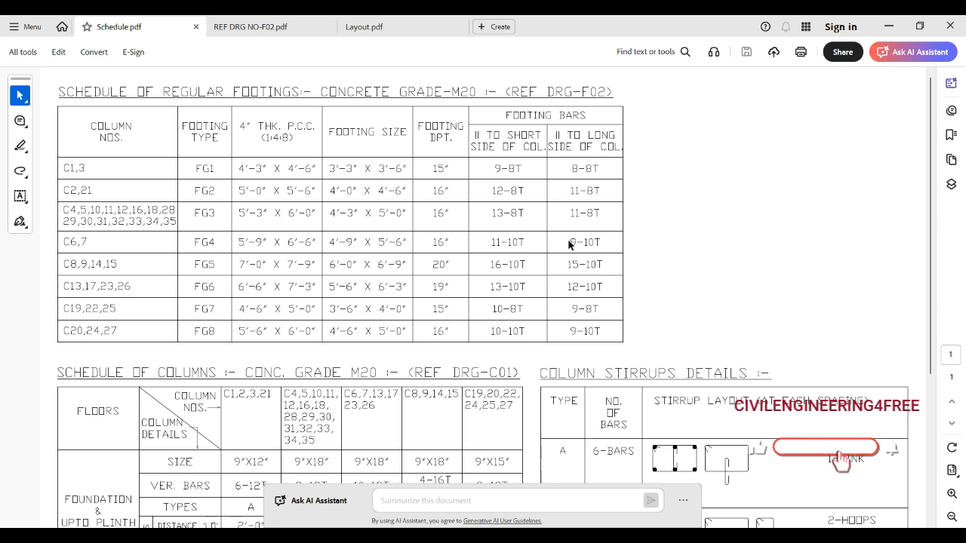
key("alt+Tab")
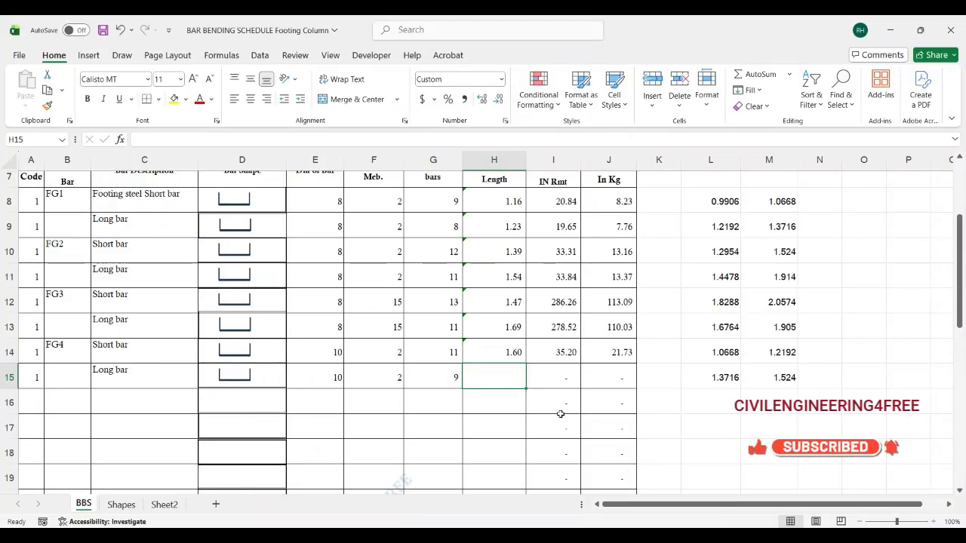
Step: Enter the FG4 long bar cutting length formula =1.91-(2*0.05)-(2*2*0.01)+(2*0.15) in cell H15
type("=")
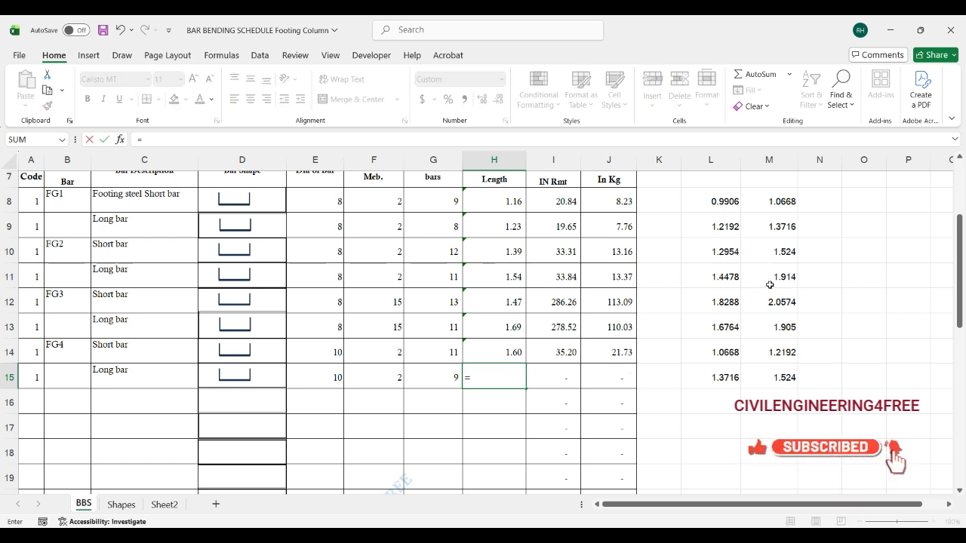
type("1.91-")
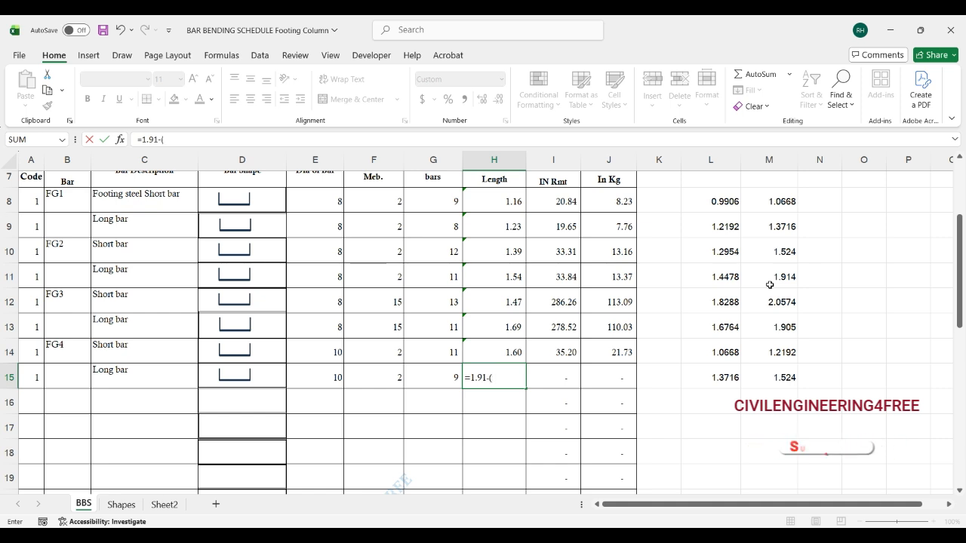
type("(2*0.0")
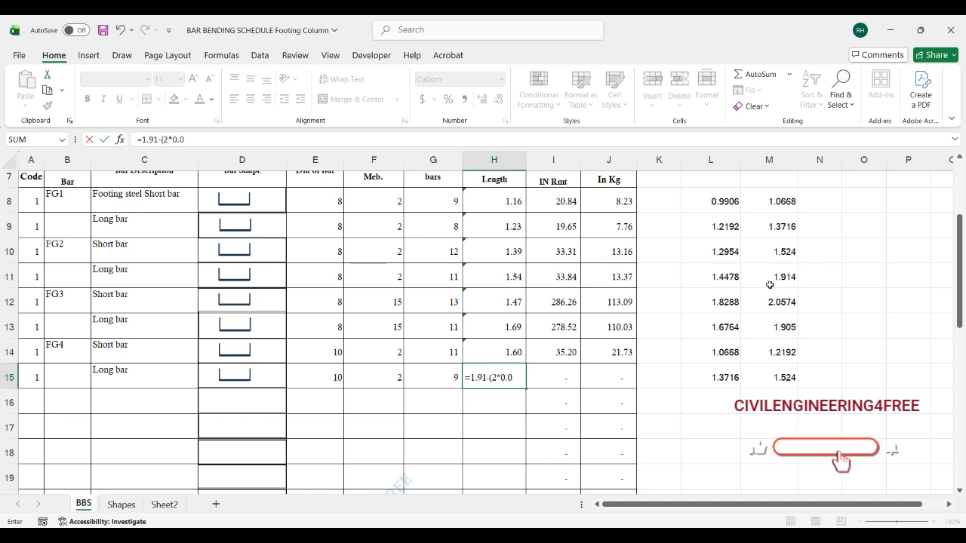
type("5)")
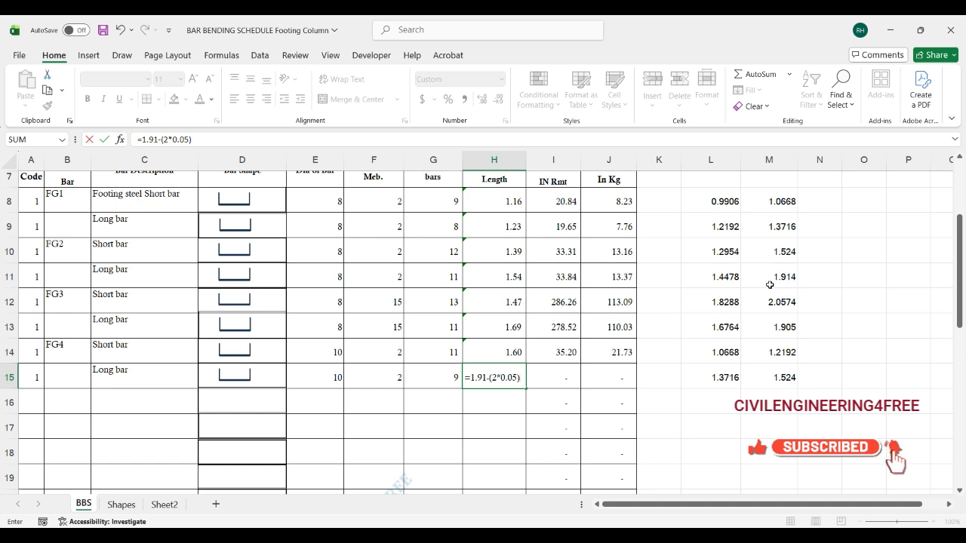
type("-(2*2*0.0")
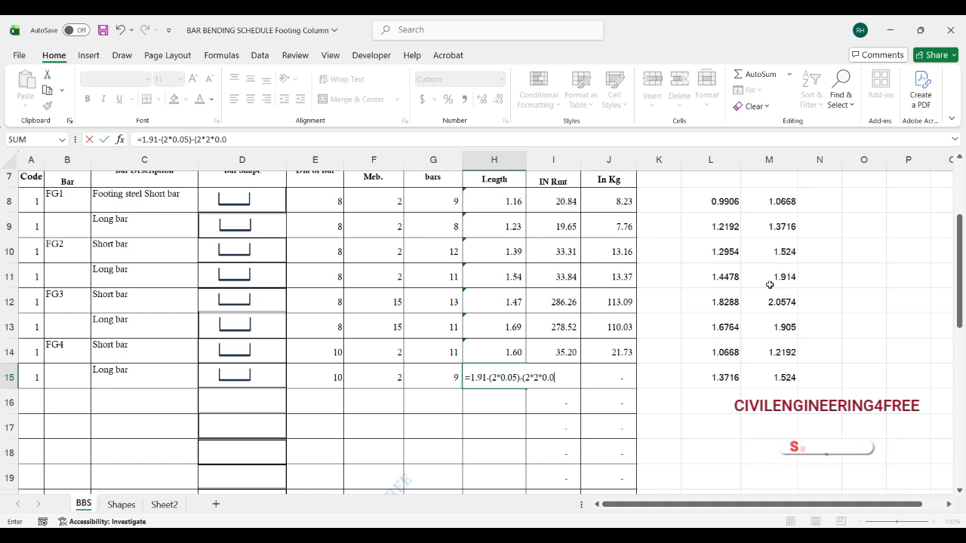
type("1)+")
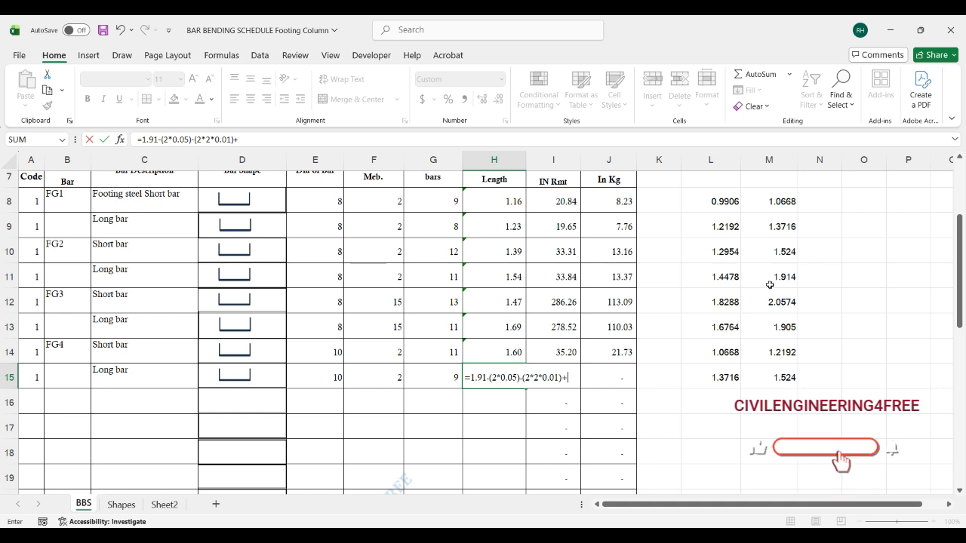
type("(2")
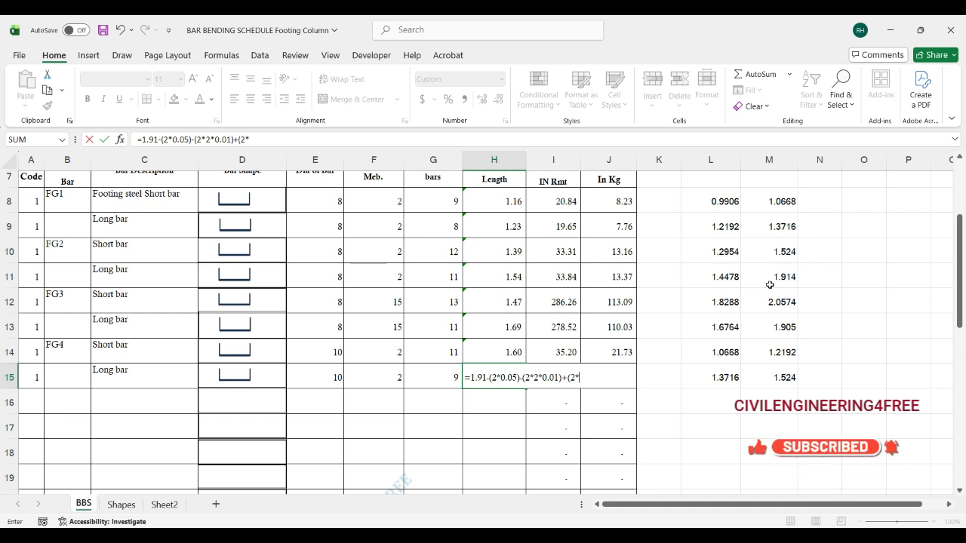
type("*0.15")
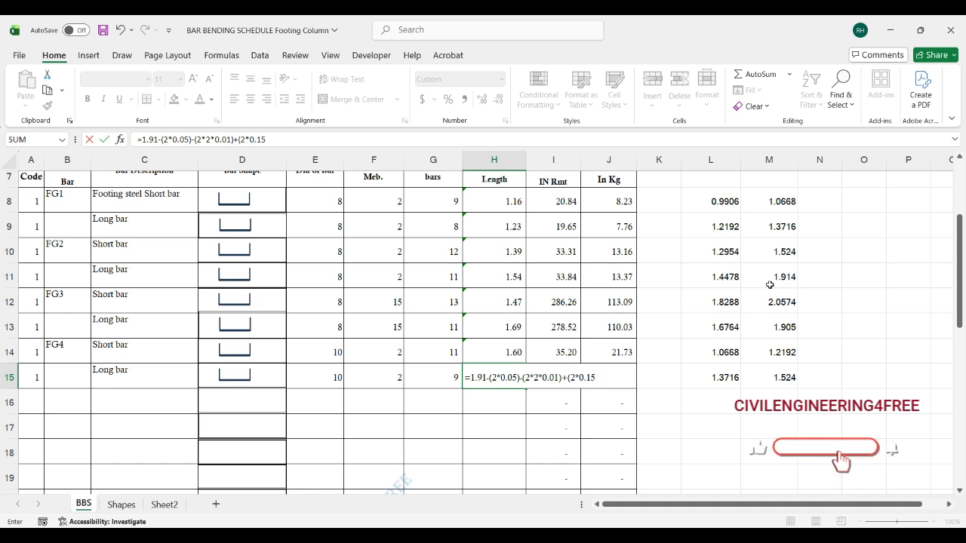
type(")")
key("Return")
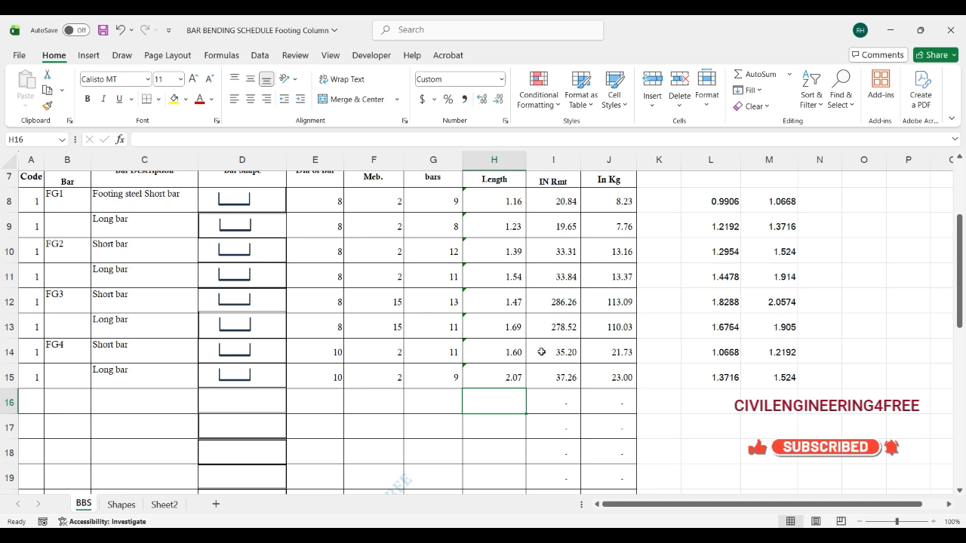
Step: Start the FG5 row with "FG5" in cell B16, description "Short bar" in C16 and bar code 1 in A16
left_click(55, 399)
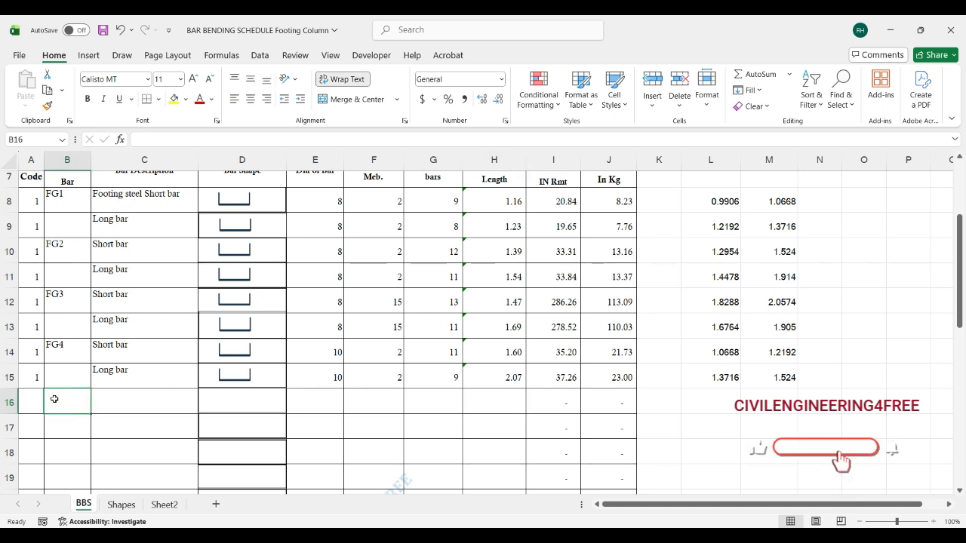
type("FG5")
key("Tab")
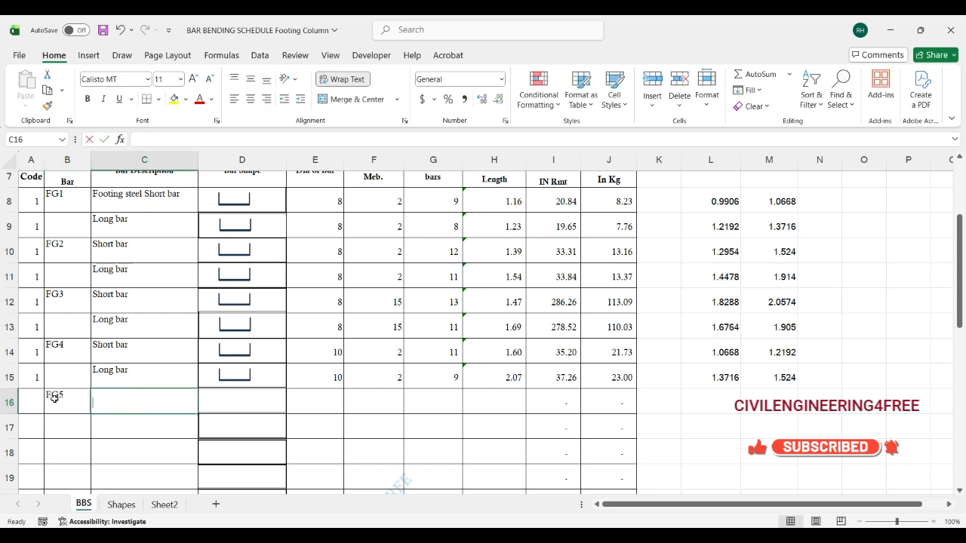
type("S")
key("Left")
key("Left")
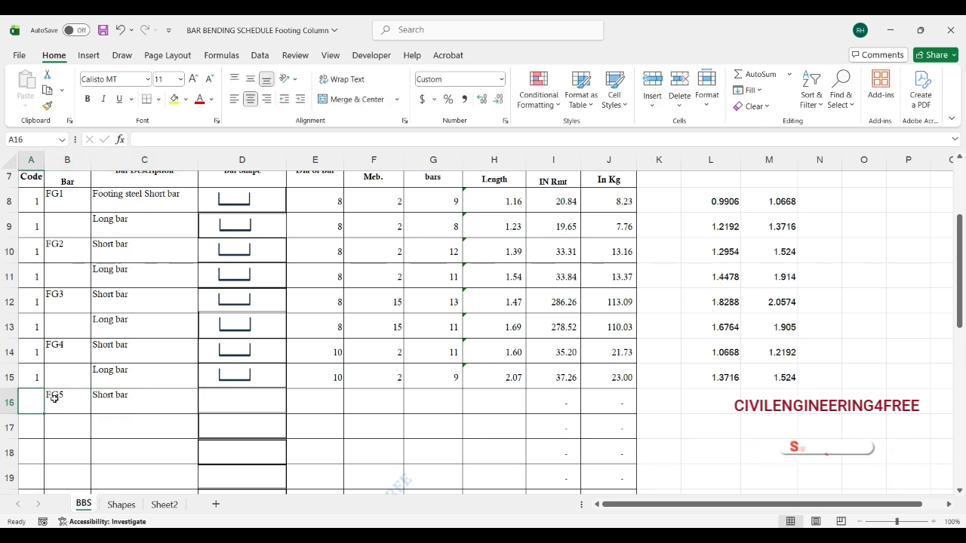
type("1")
key("Right")
key("Right")
key("Right")
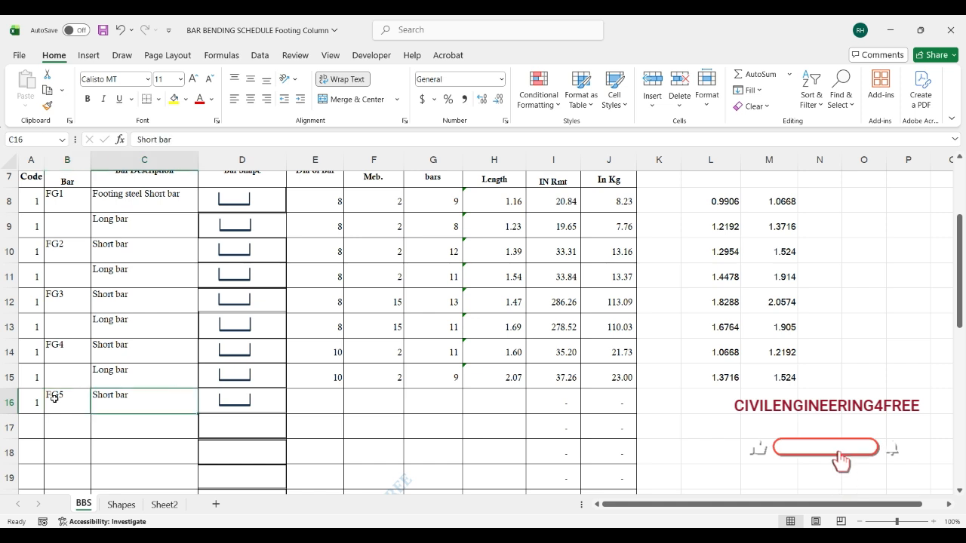
key("Right")
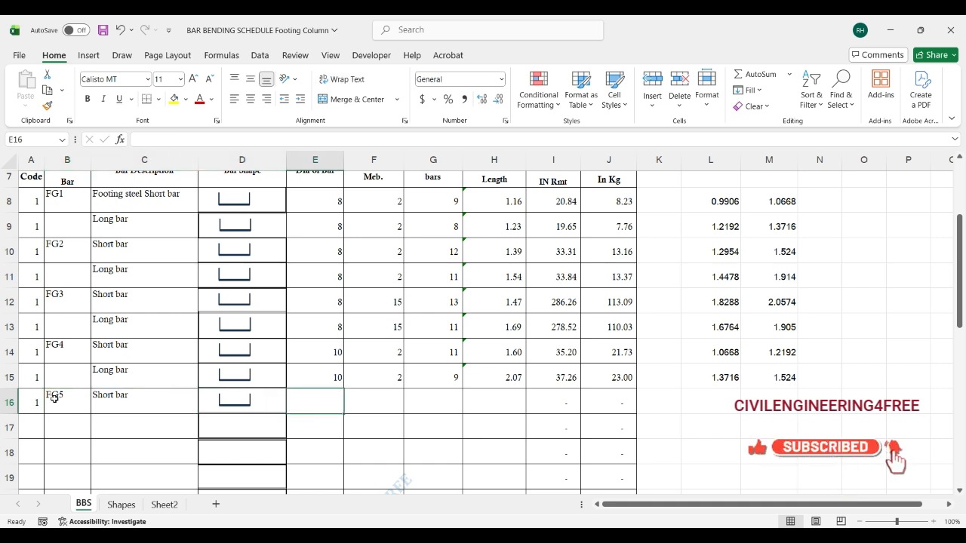
Step: Look up FG5's footing bars in Schedule.pdf and enter diameter 10 in E16, 2 members in F16 and 16 bars in G16 of the Excel schedule
scroll(230, 381, "down", 1)
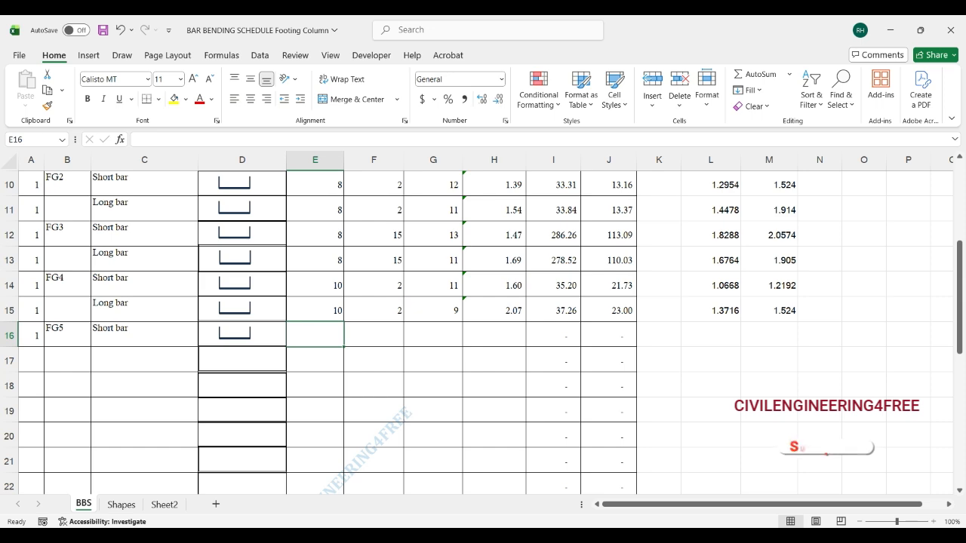
mouse_move(651, 538)
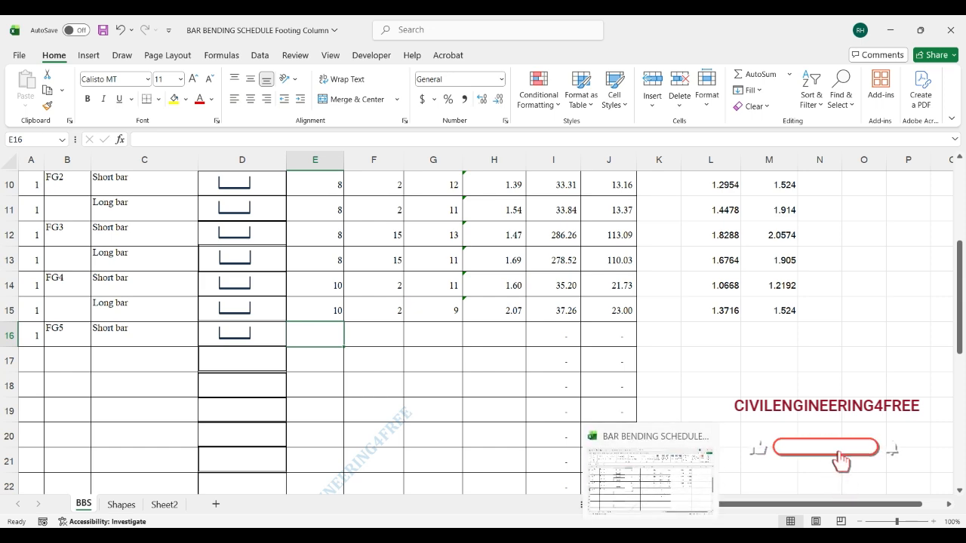
mouse_move(660, 484)
left_click(542, 479)
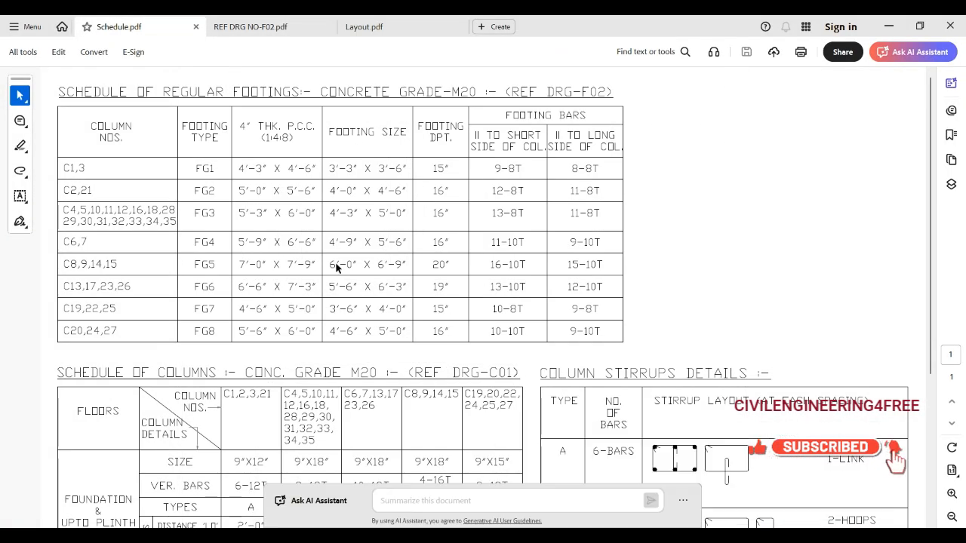
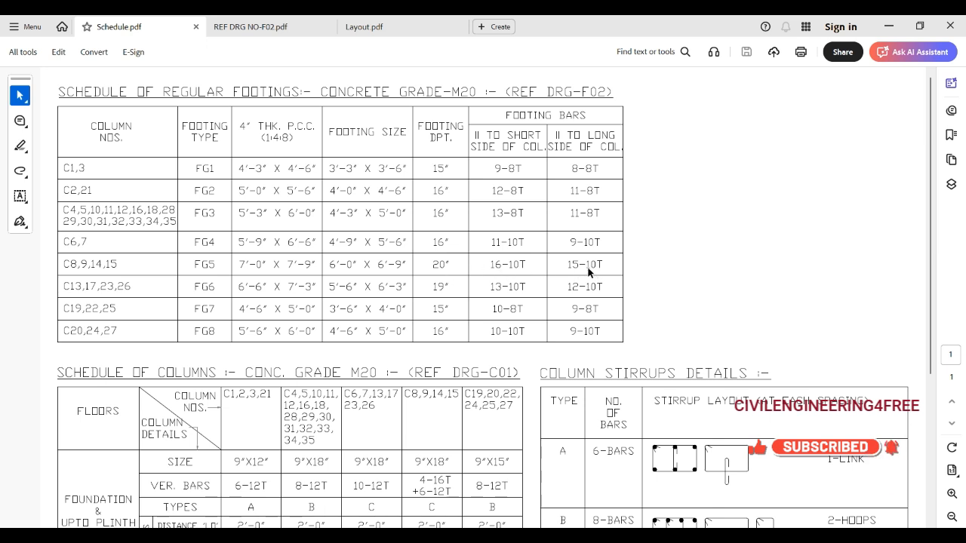
mouse_move(651, 534)
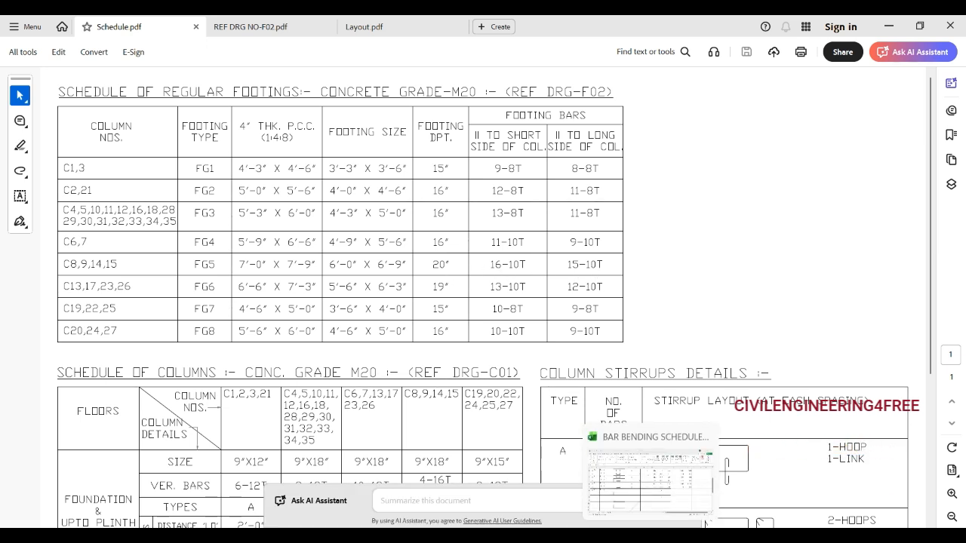
left_click(615, 471)
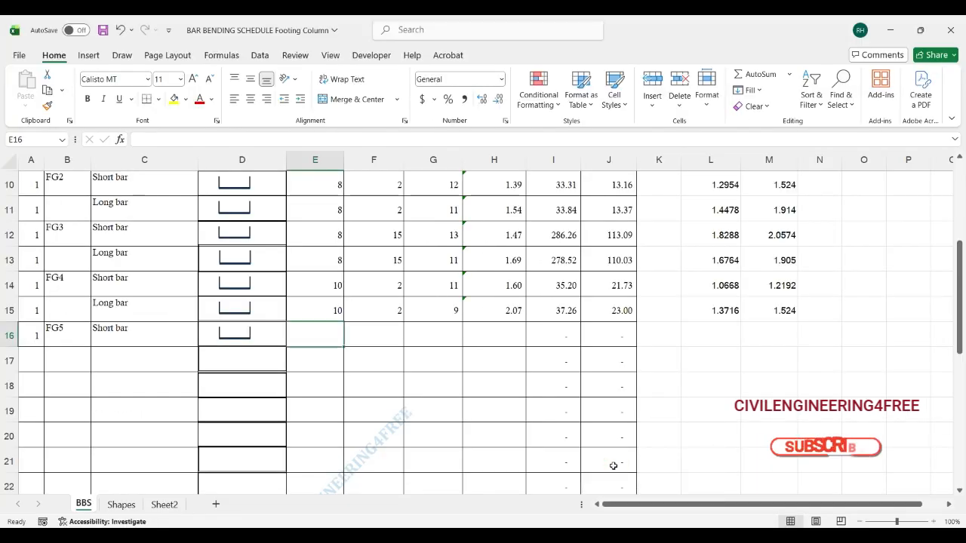
type("10")
left_click(367, 334)
type("2")
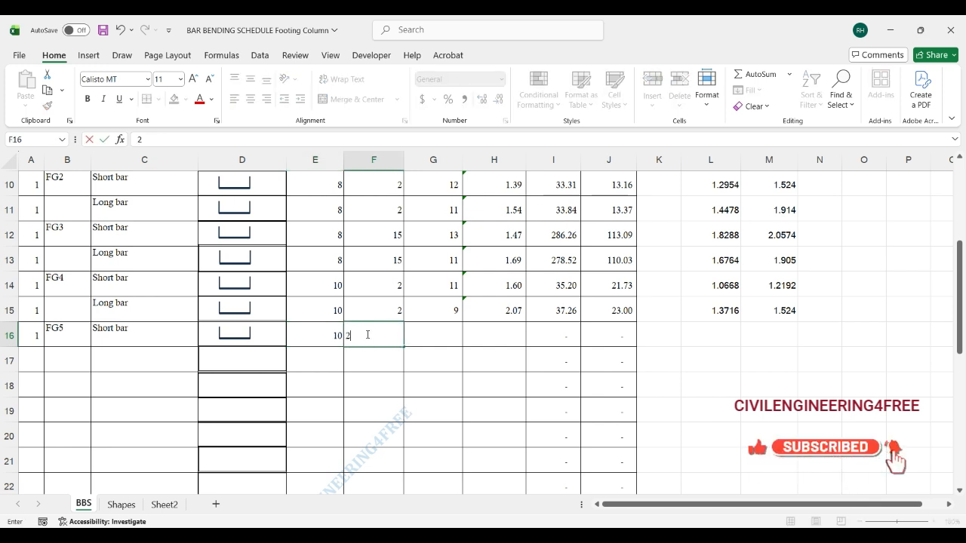
key("Tab")
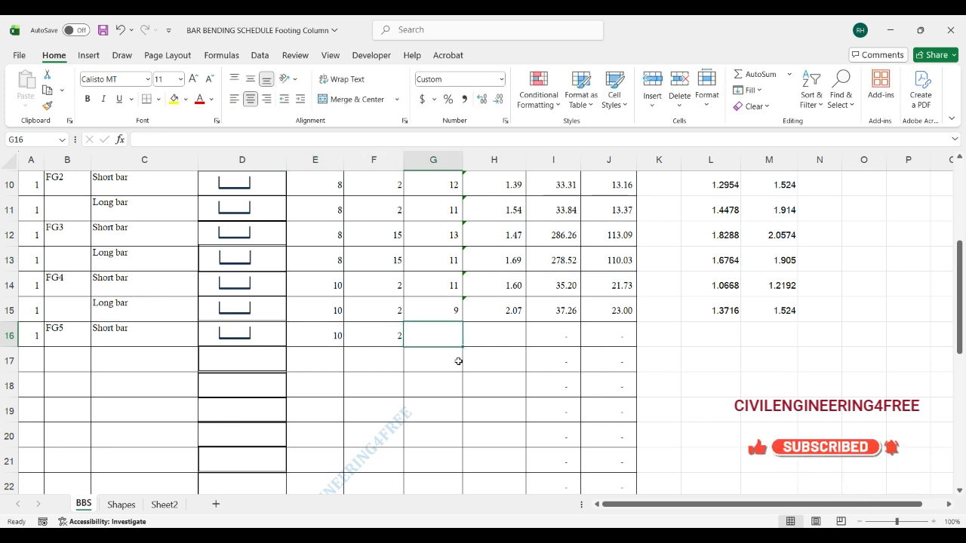
type("16")
key("Tab")
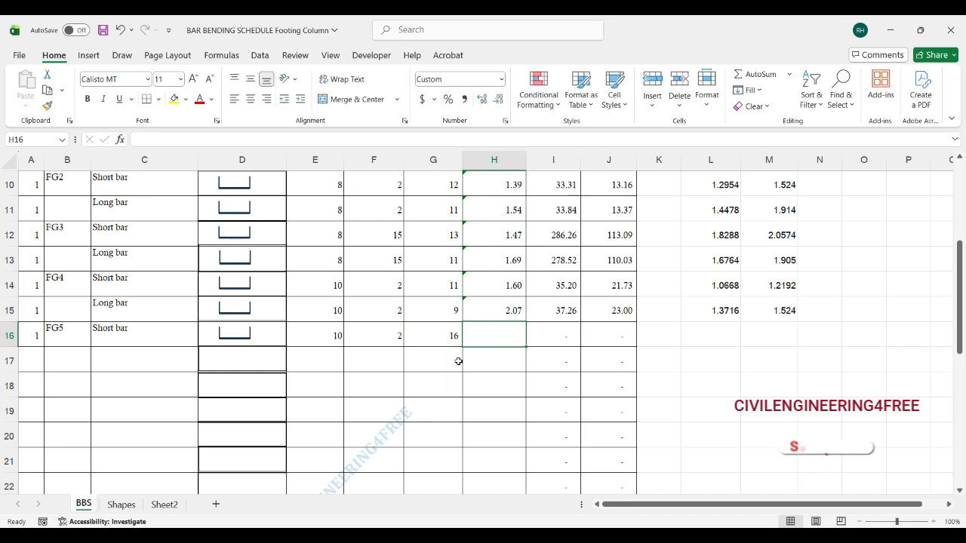
Step: Enter the FG5 short bar cutting length formula =1.8-(2*0.05)-(2*2*0.01)+(2*0.15) in cell H16
type("=")
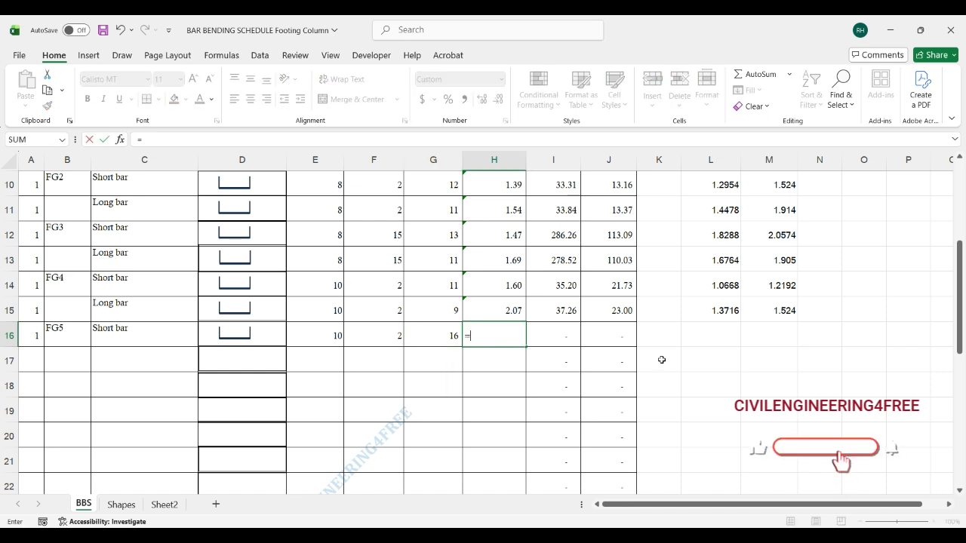
scroll(670, 351, "up", 1)
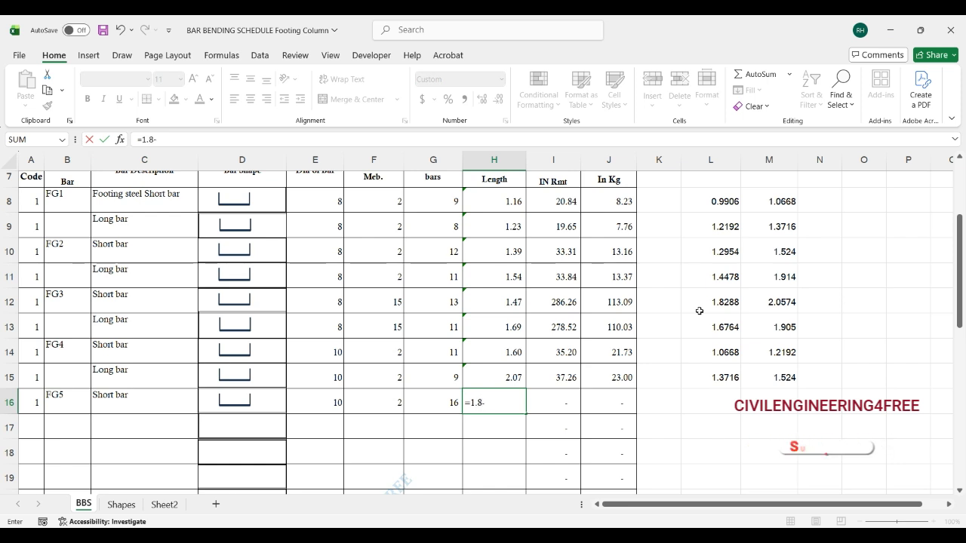
type("1.8-(2*0.05")
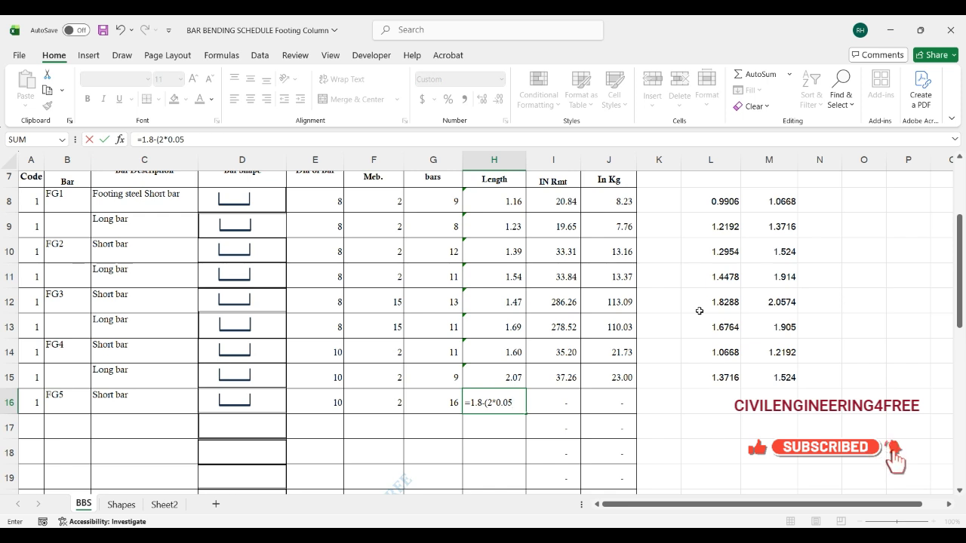
type(")-(2*2")
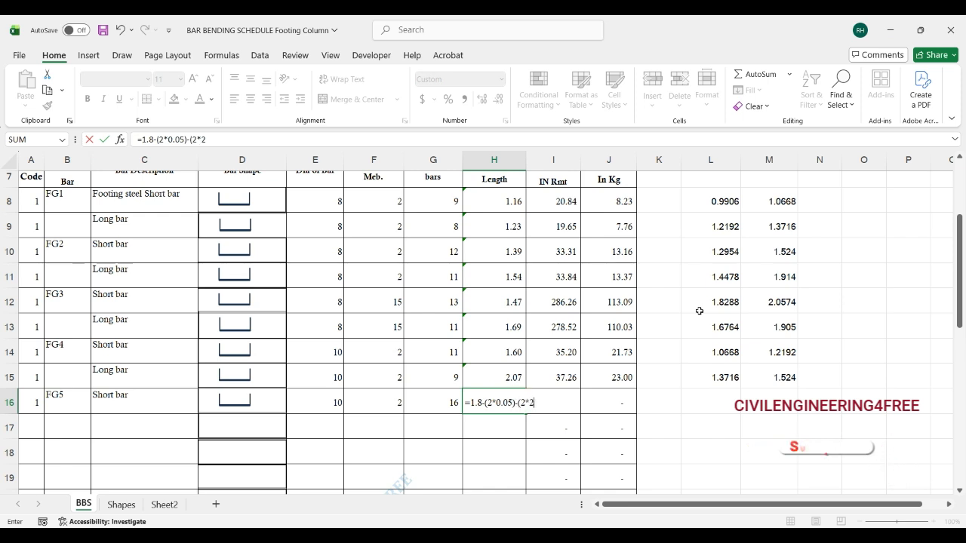
type("*0.01")
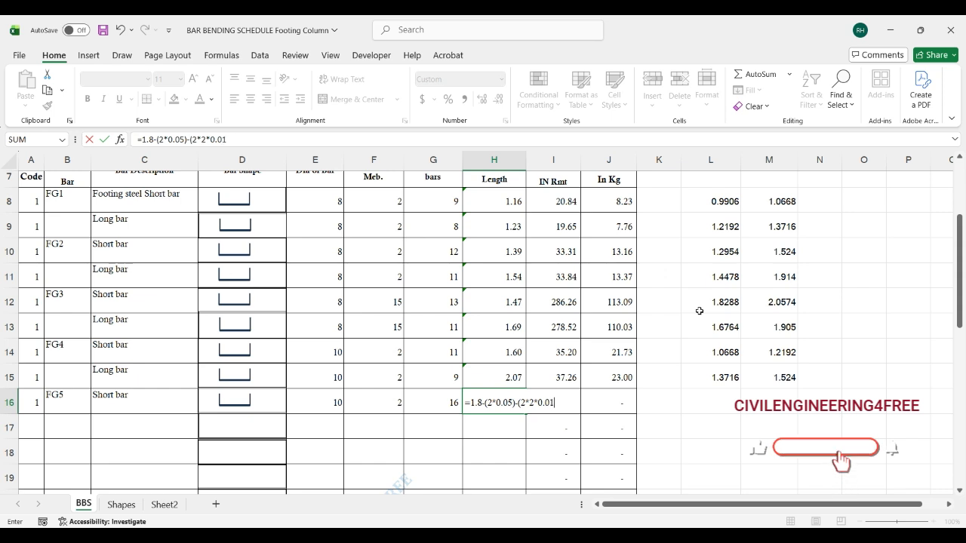
type(")+(2*")
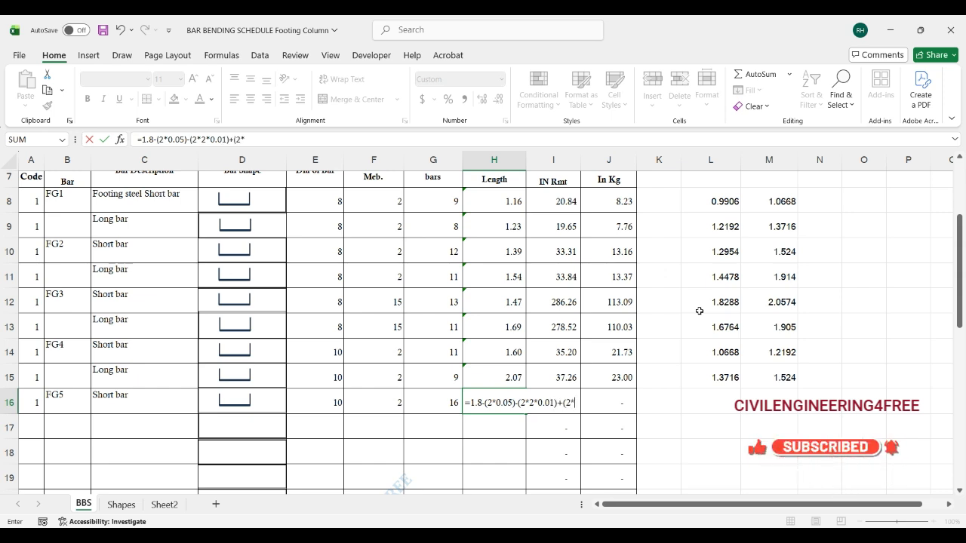
type("0.15")
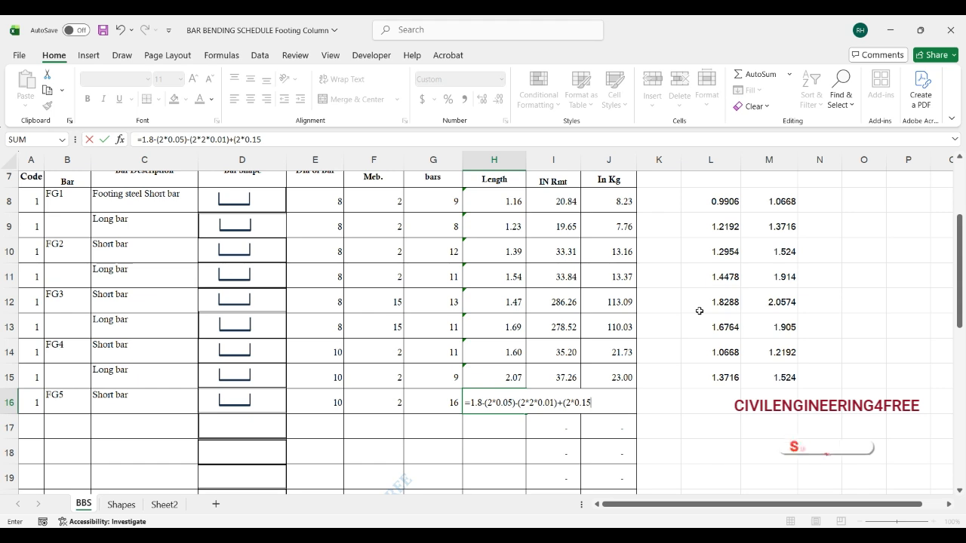
key("Return")
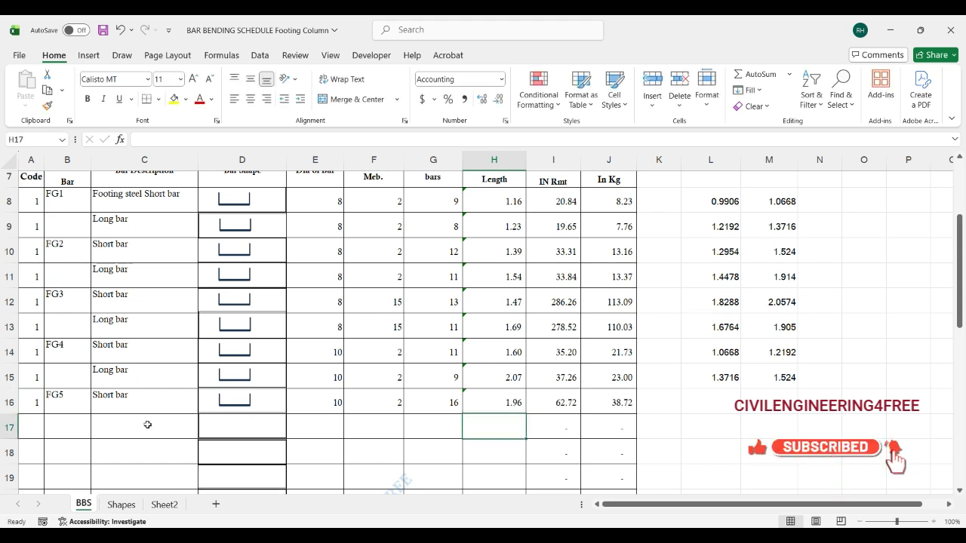
Step: Add the FG5 long bar row with description "Long bar" in cell C17 and bar code 1 in A17
left_click(119, 430)
type("Long bar")
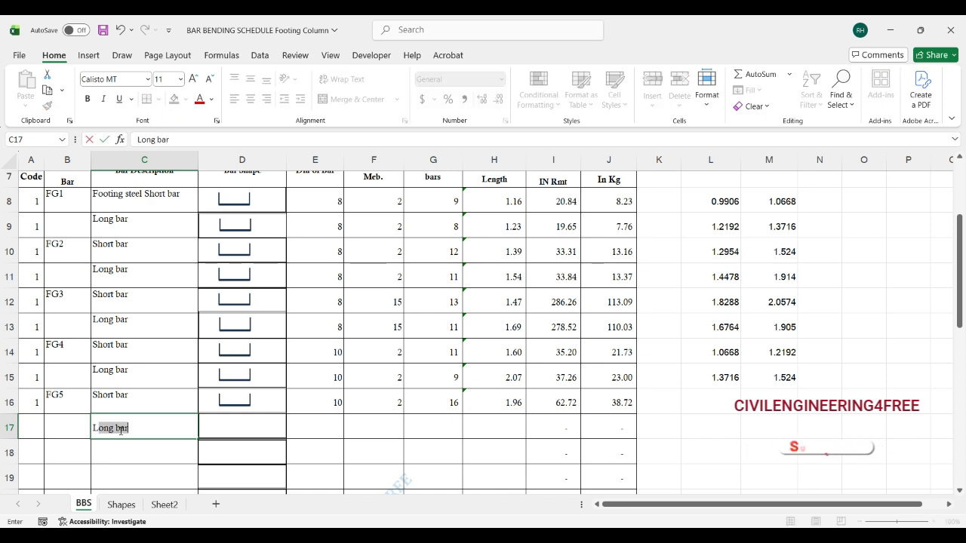
key("Tab")
left_click(35, 427)
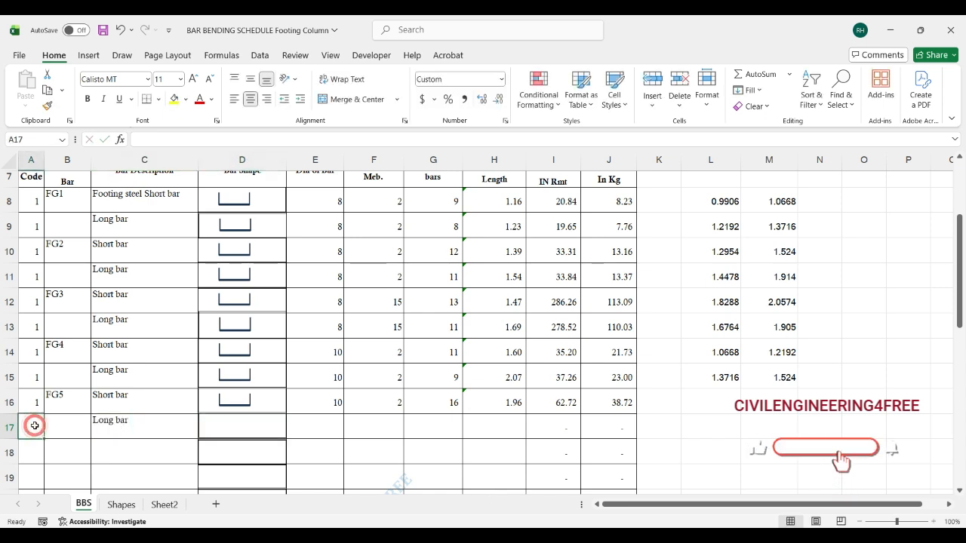
type("1")
key("Tab")
Step: Enter bar diameter 10 in E17 and 2 members in F17 for the FG5 long bar
key("Tab")
key("Tab")
key("Tab")
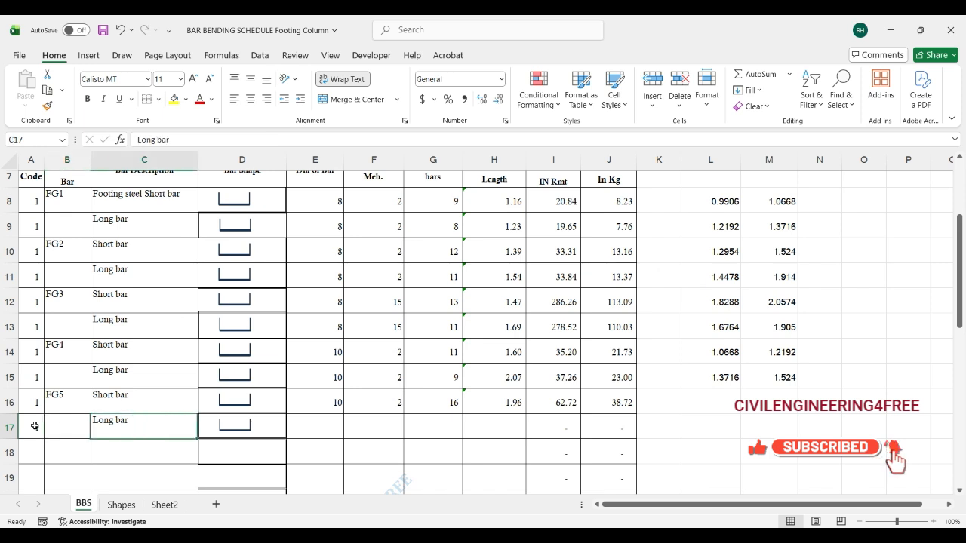
type("1")
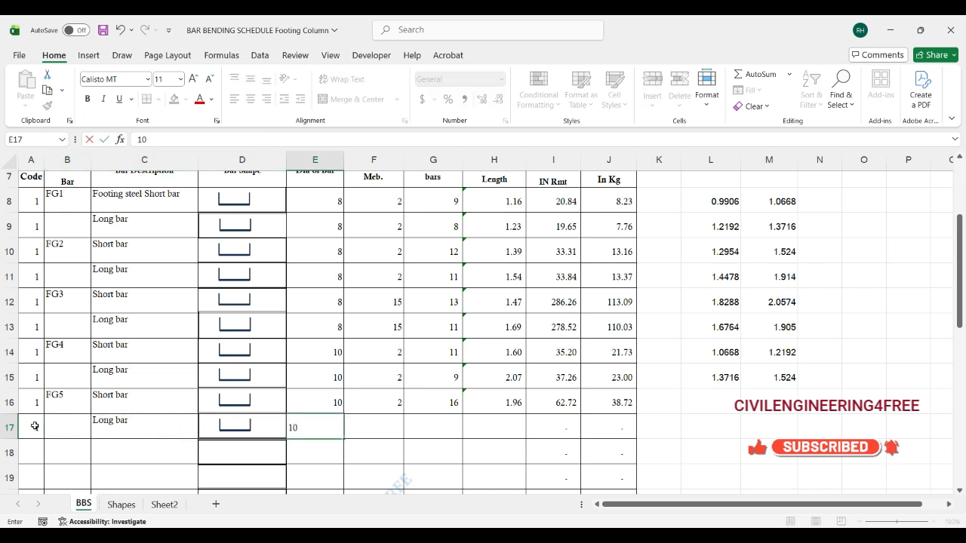
type("0")
key("Tab")
type("2")
key("Tab")
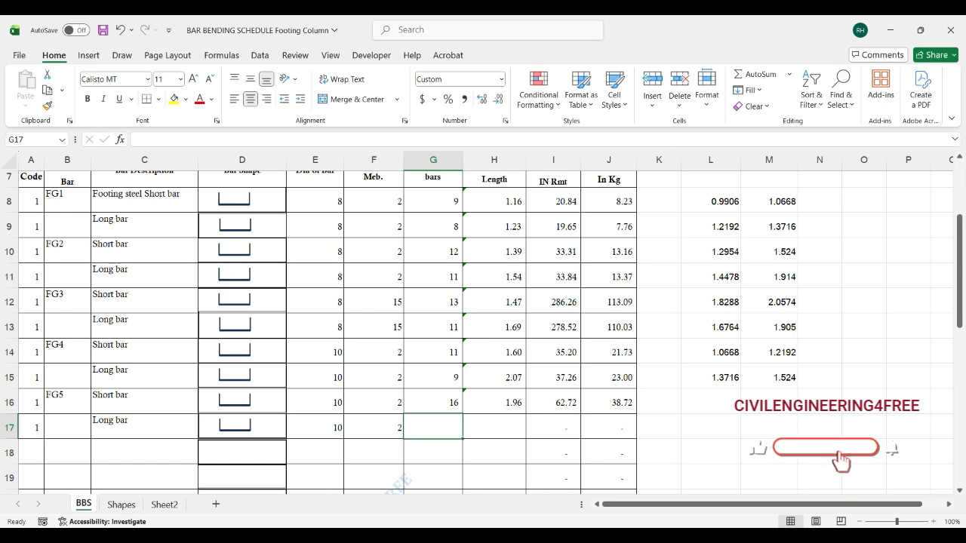
Step: Look up FG5's long-side footing bars in Schedule.pdf and enter 15 bars in G17 of the Excel schedule
mouse_move(678, 526)
left_click(569, 461)
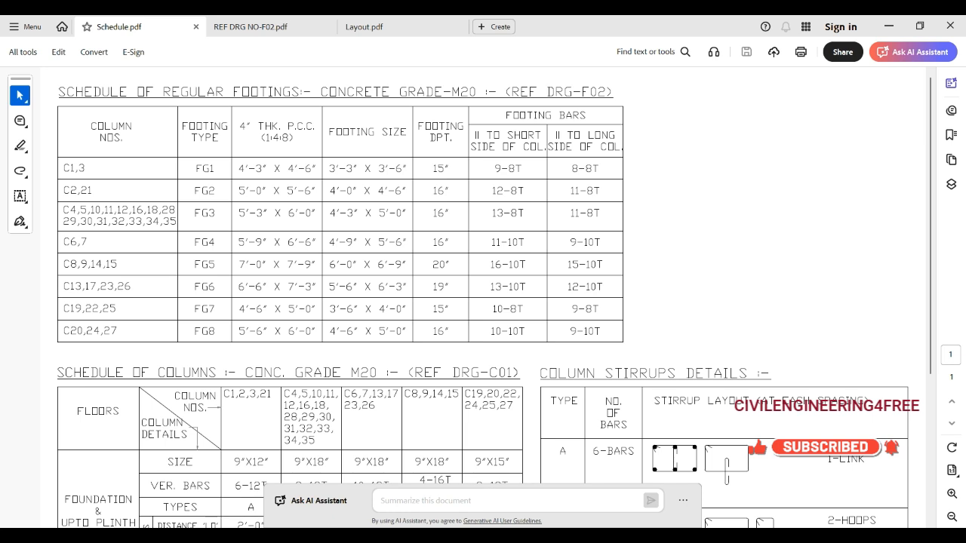
mouse_move(651, 538)
left_click(620, 476)
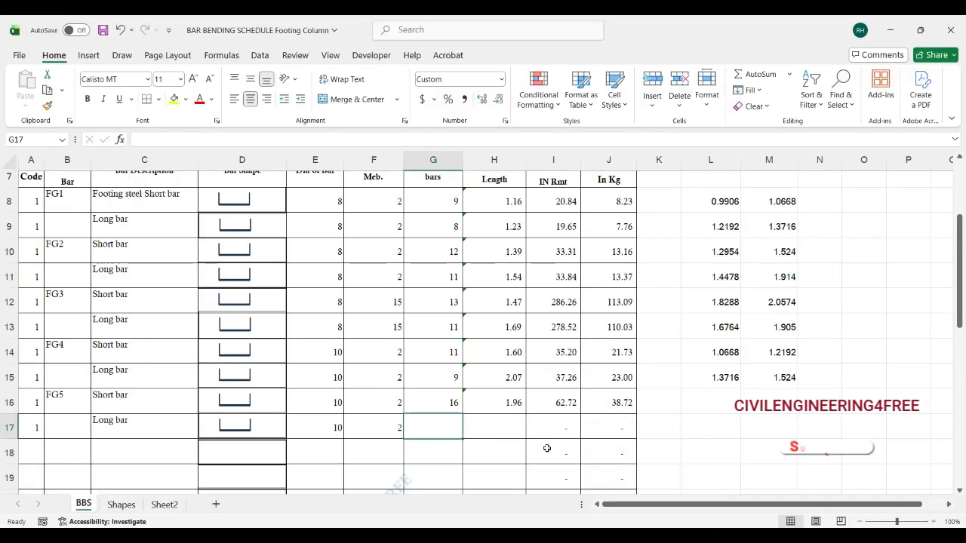
type("15")
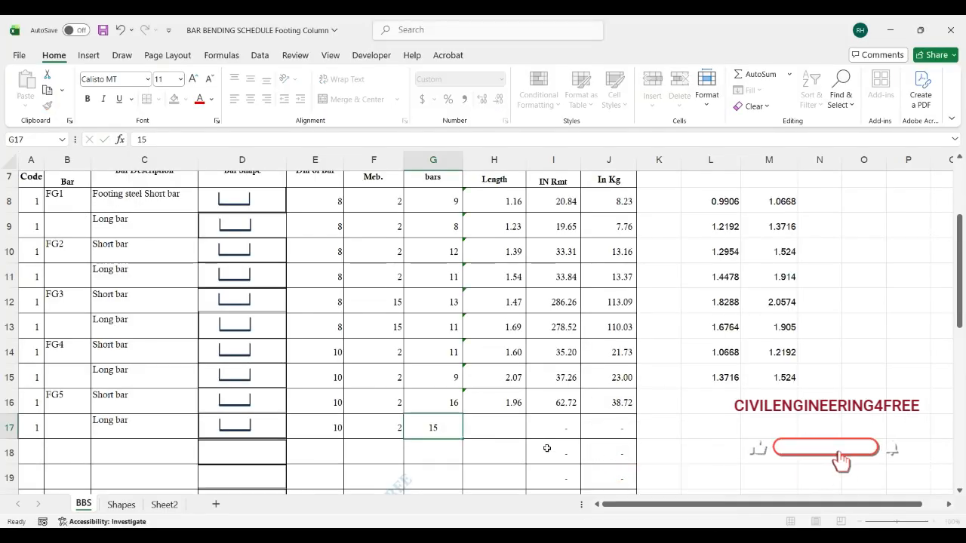
key("Tab")
Step: Enter the FG5 long bar cutting length formula =2.05-(2*0.05)-(2*2*0.01)+(2*0.15) in cell H17
type("=")
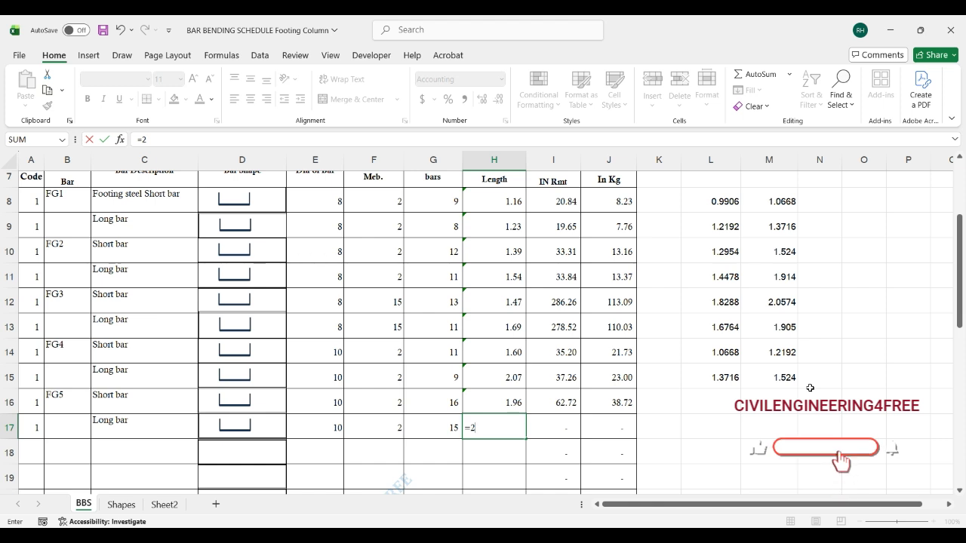
type("2.05-")
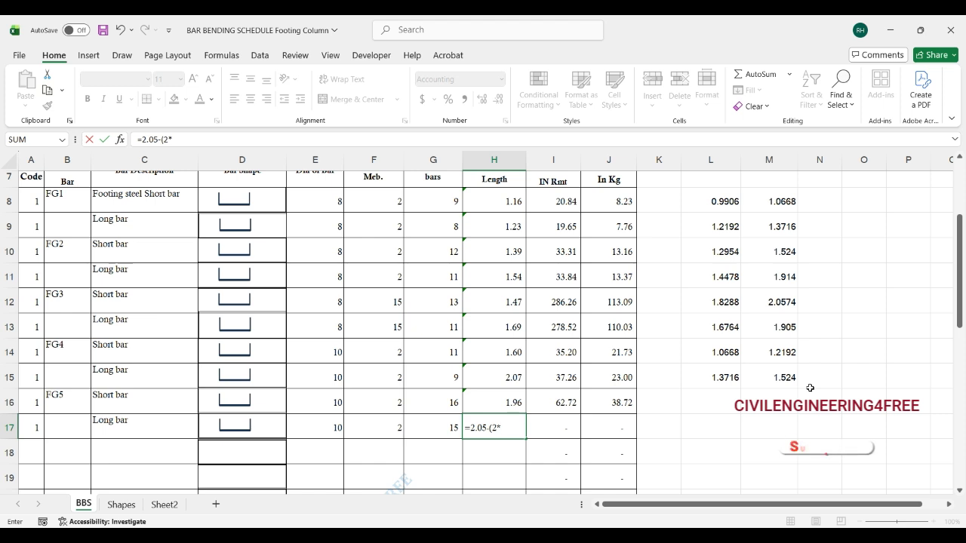
type("(2*")
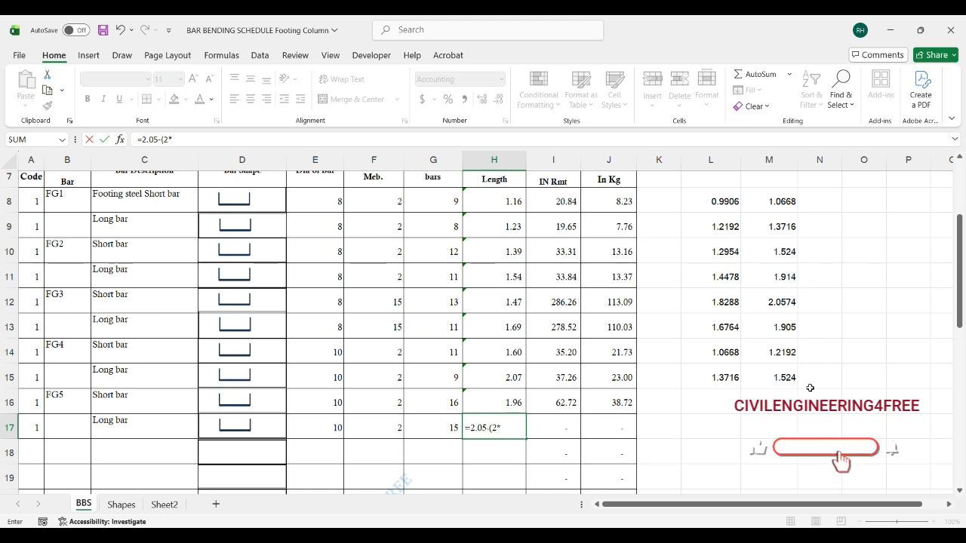
type("0.05)")
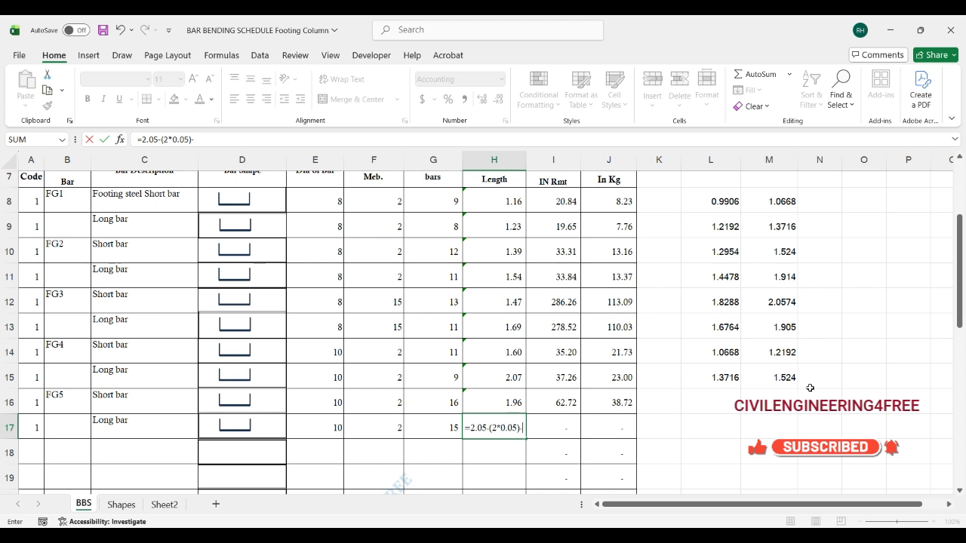
type("-(2*")
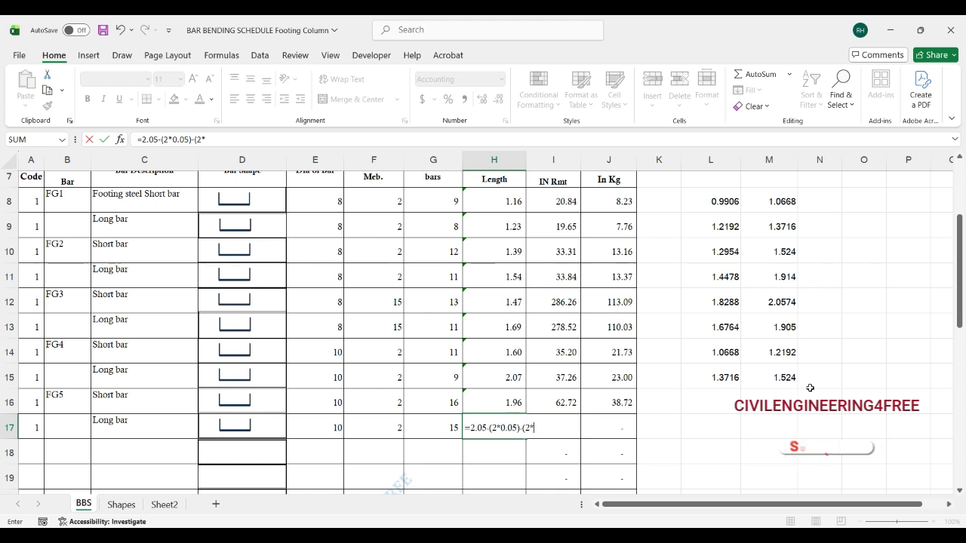
type("2*0.01")
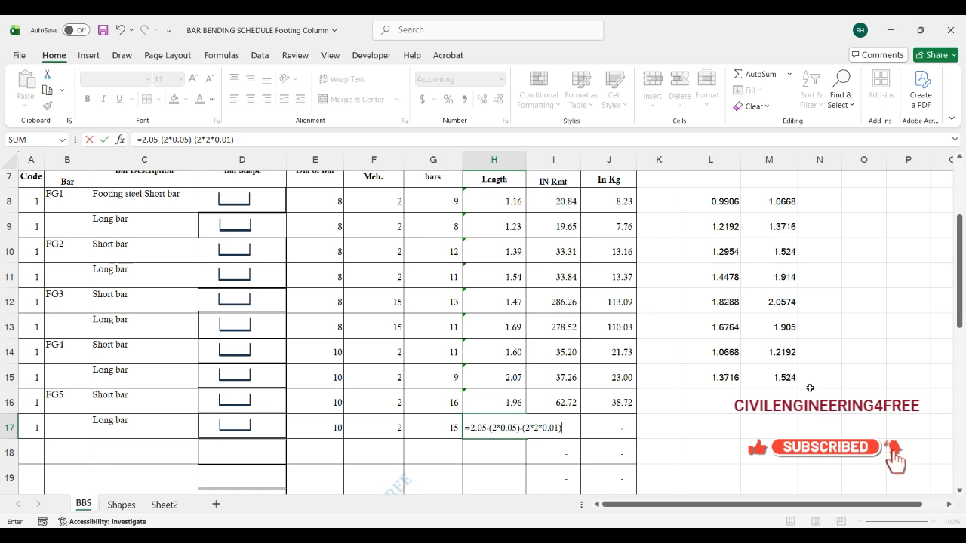
type(")+")
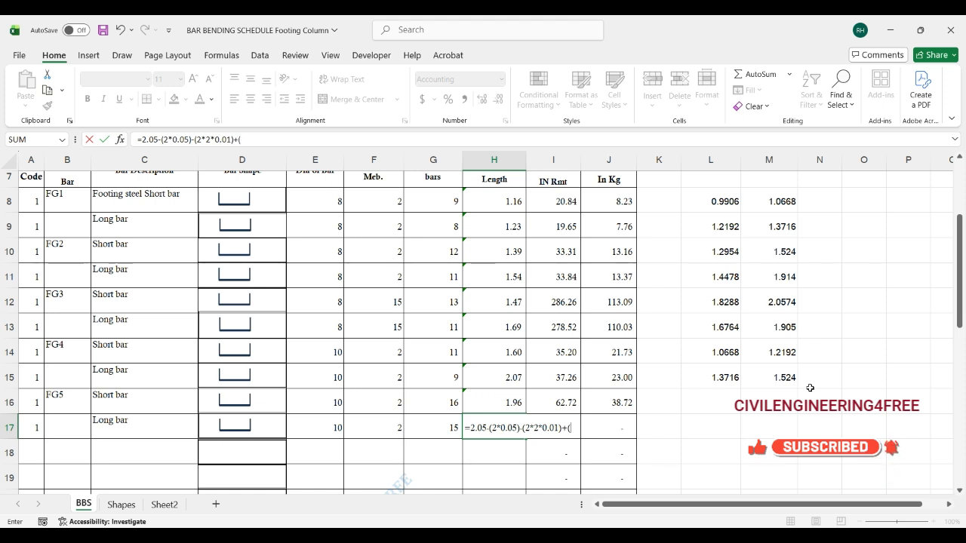
type("(2*1")
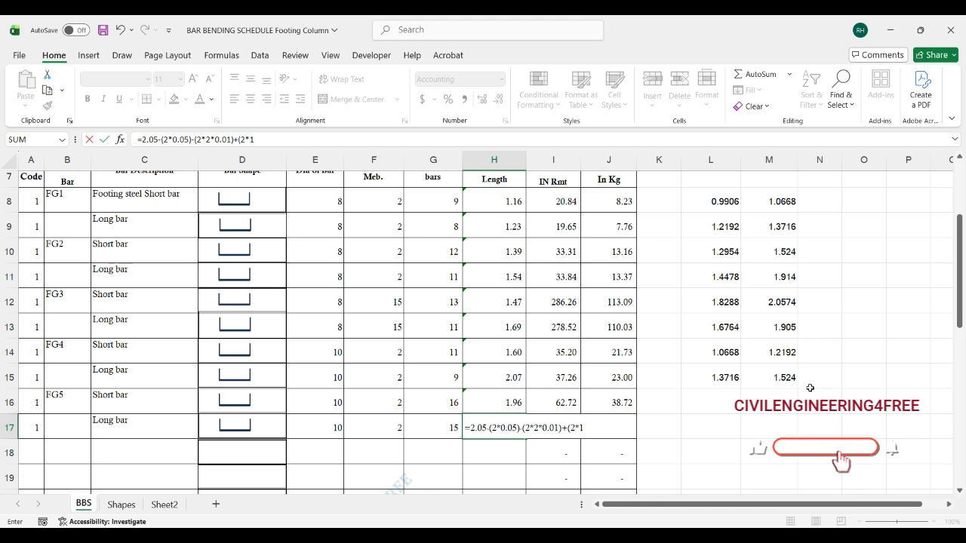
key("BackSpace")
type("0.15")
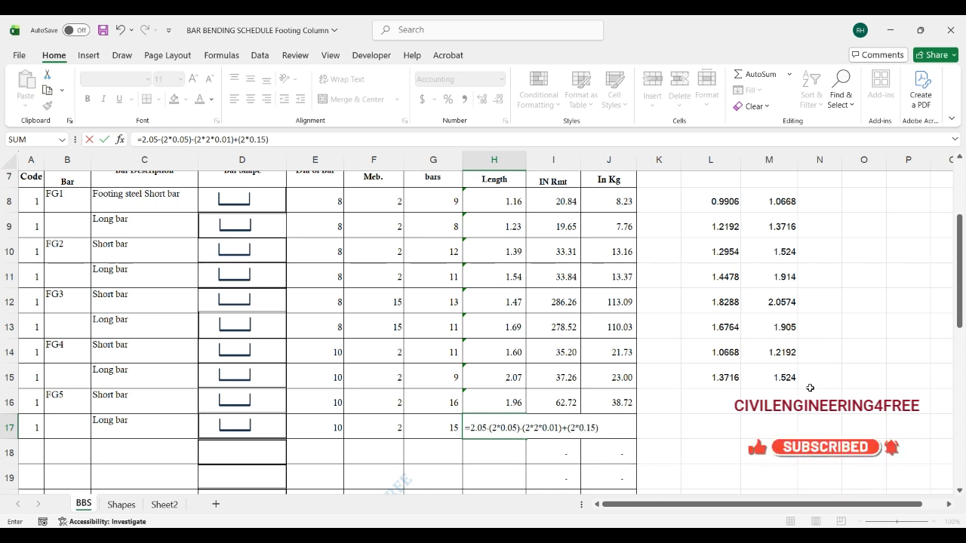
key("Return")
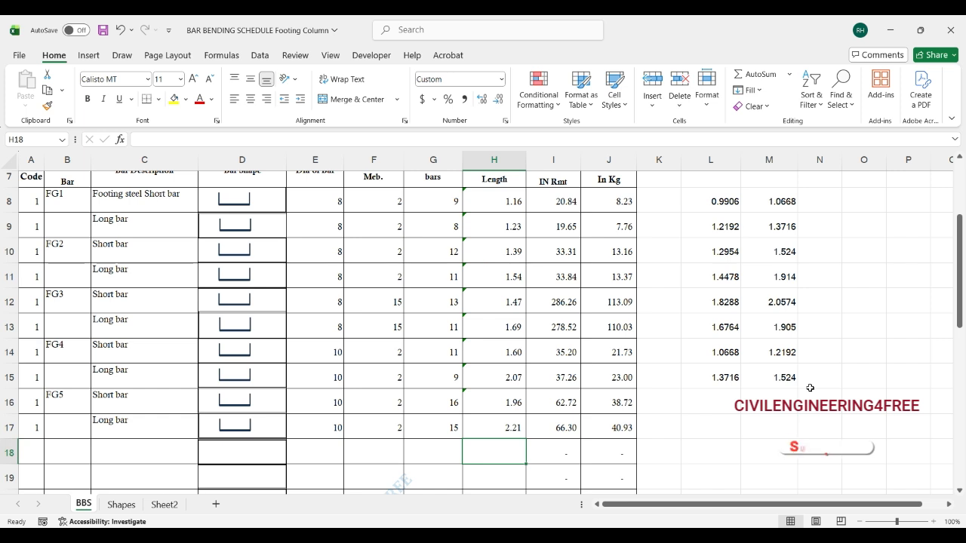
Step: Review the schedule rows for footings FG1 to FG8, the steel weights per bar diameter and the total steel weight
scroll(466, 350, "down", 1)
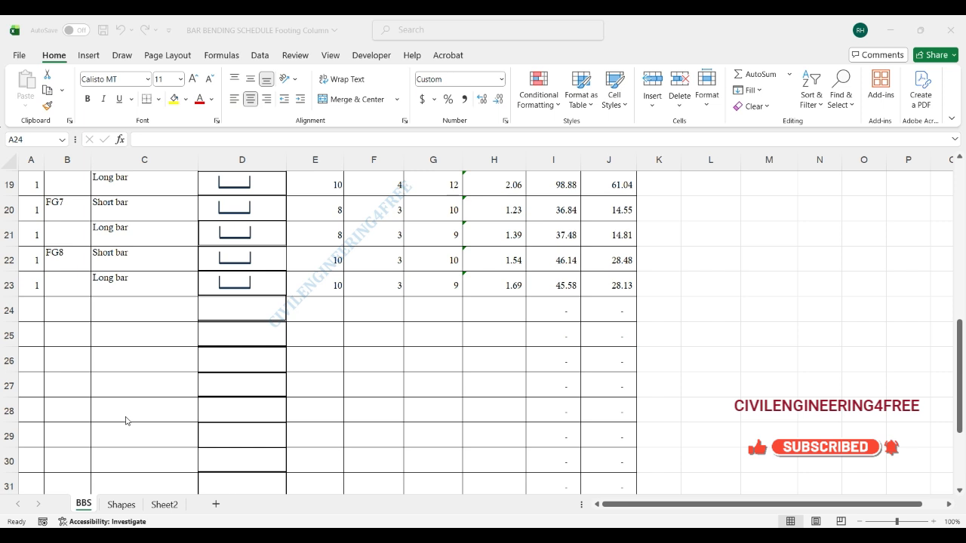
scroll(126, 421, "up", 2)
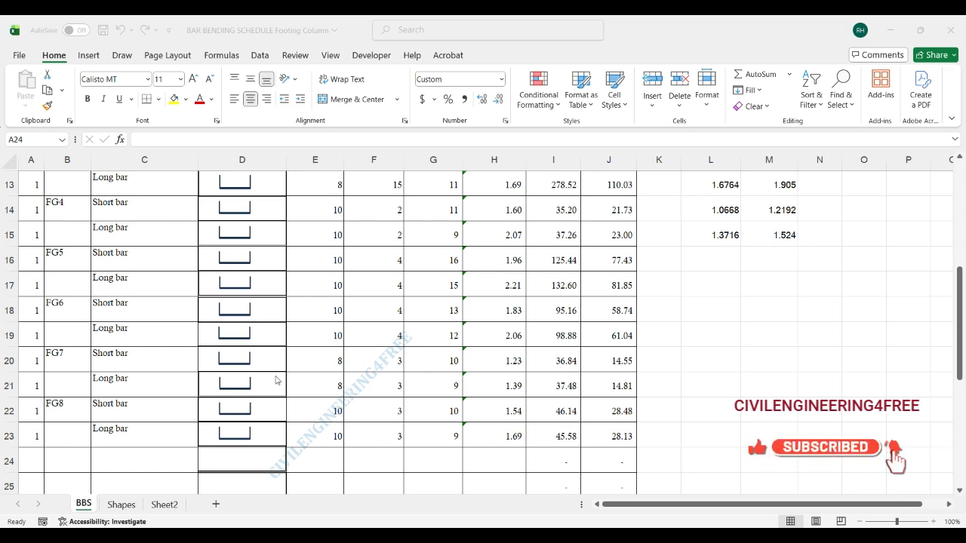
scroll(316, 392, "down", 2)
scroll(317, 391, "up", 4)
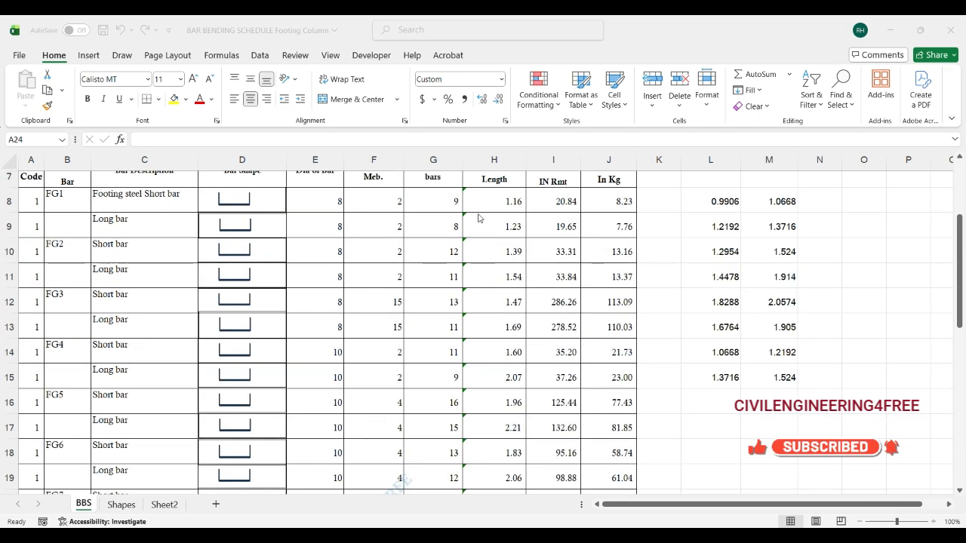
scroll(480, 233, "up", 2)
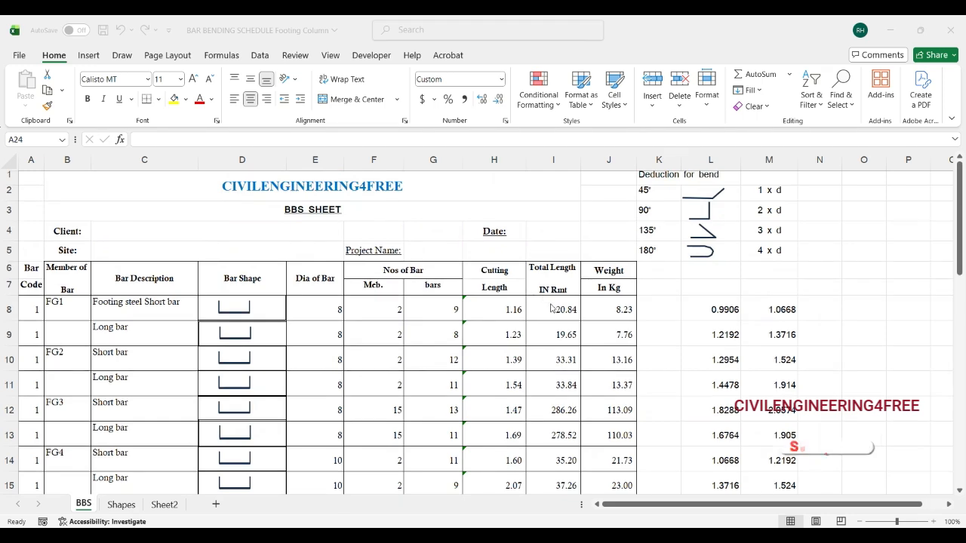
scroll(622, 353, "down", 8)
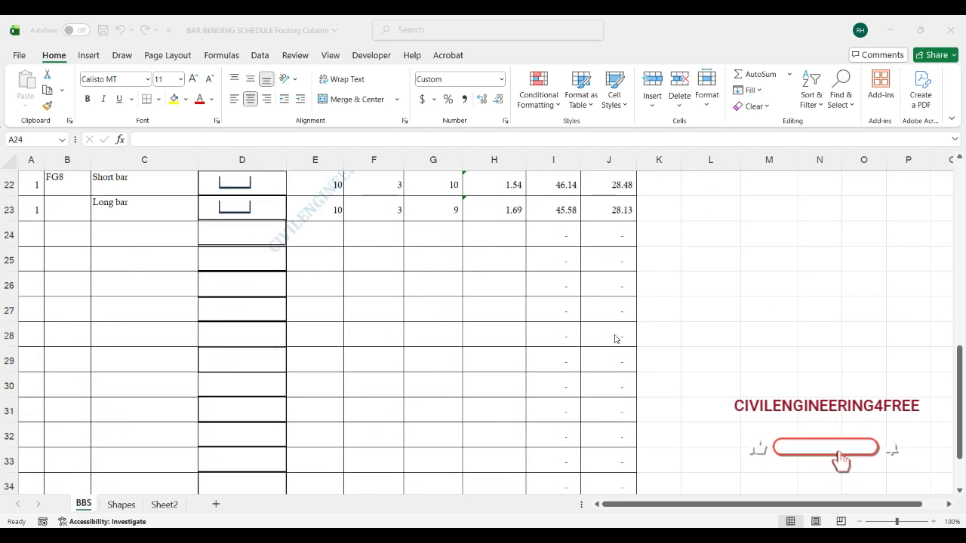
scroll(615, 339, "down", 1)
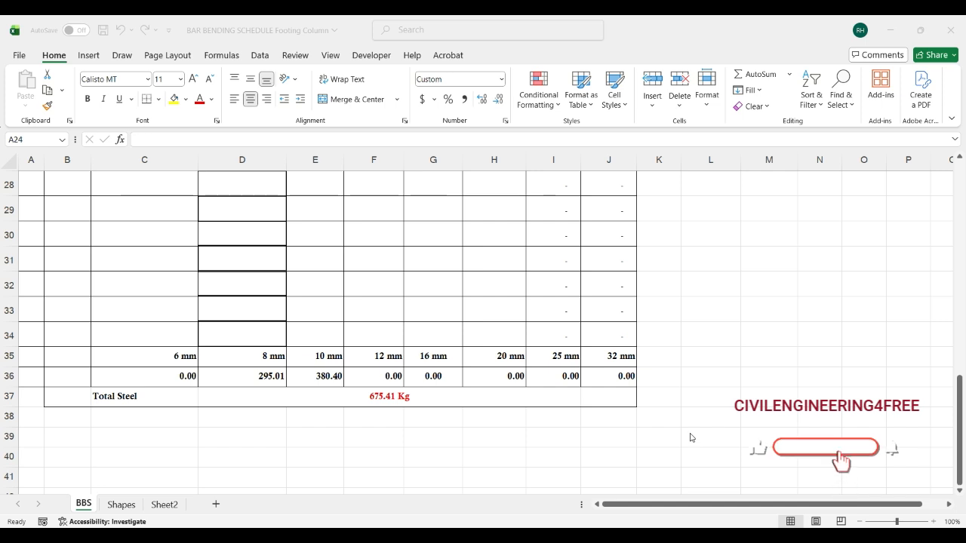
left_click(428, 434)
left_click(429, 436)
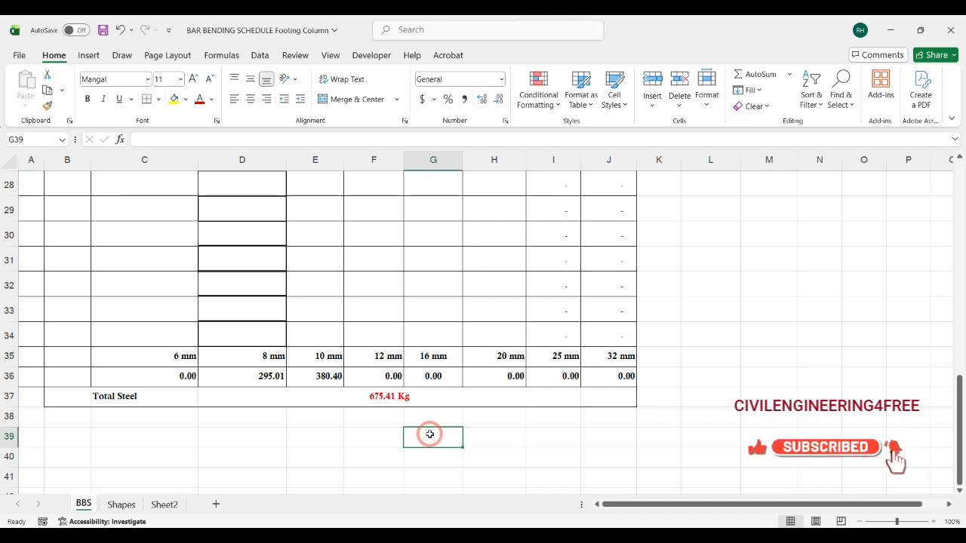